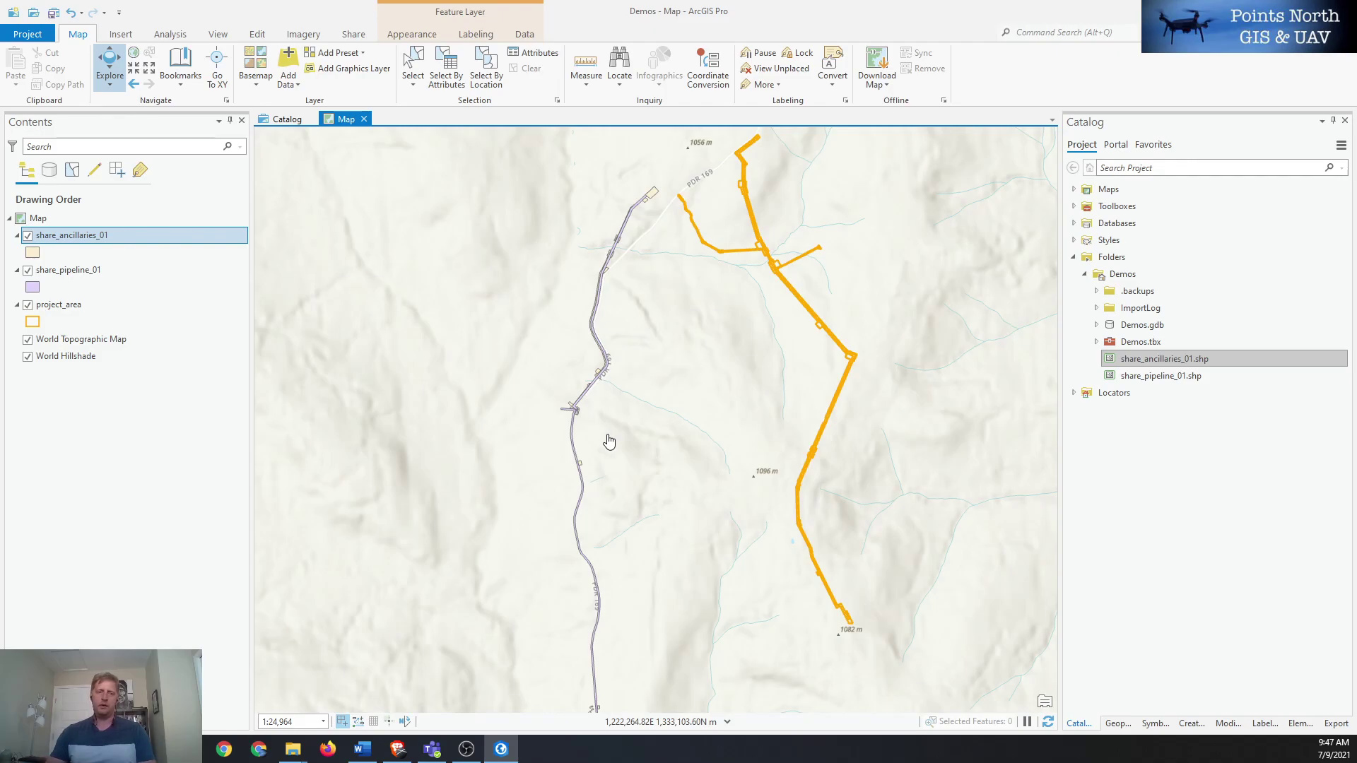
# - Examine the share_pipeline_01 and share_ancillaries_01 features on the map alongside the existing project_area polygons
pyautogui.moveTo(649, 487)
pyautogui.mouseDown()
pyautogui.moveTo(660, 509)
pyautogui.moveTo(647, 503)
pyautogui.mouseUp()
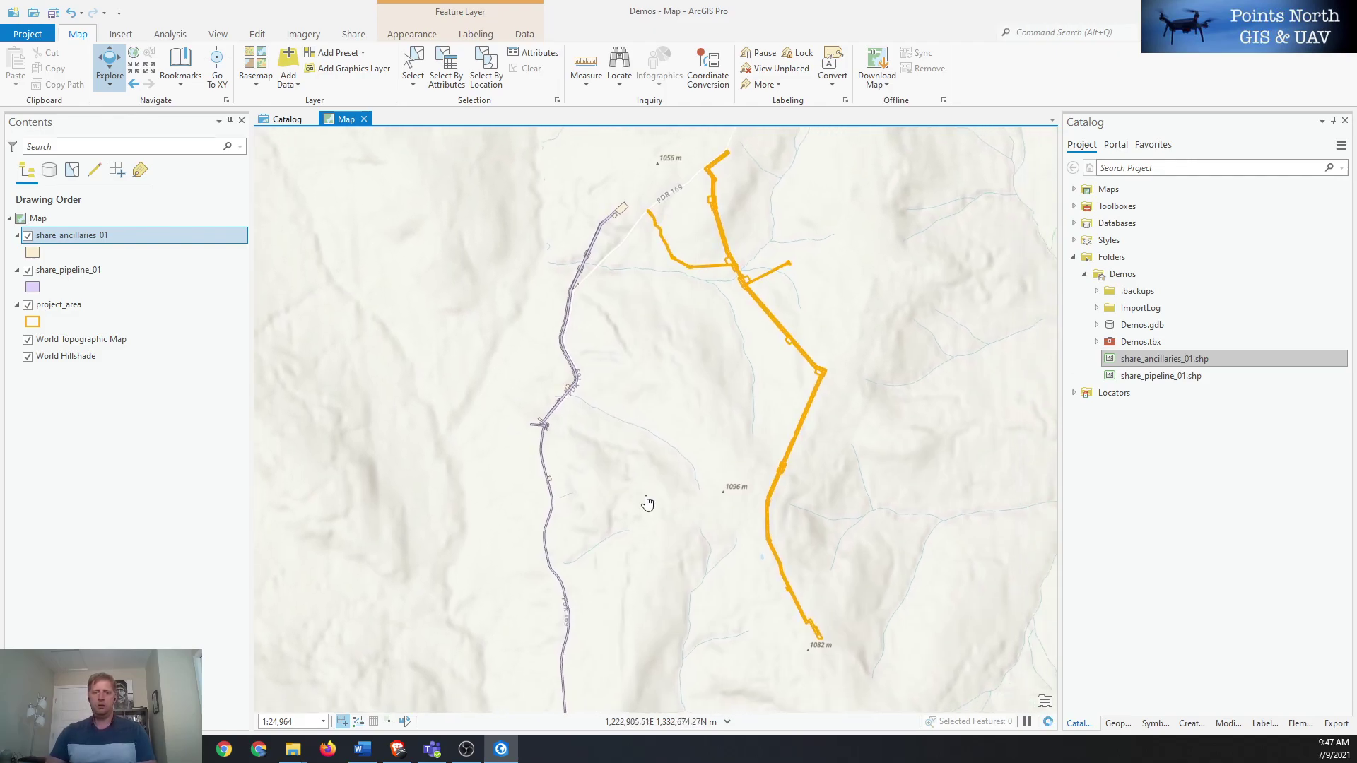
pyautogui.click(81, 304)
pyautogui.moveTo(552, 397); pyautogui.dragTo(566, 429)
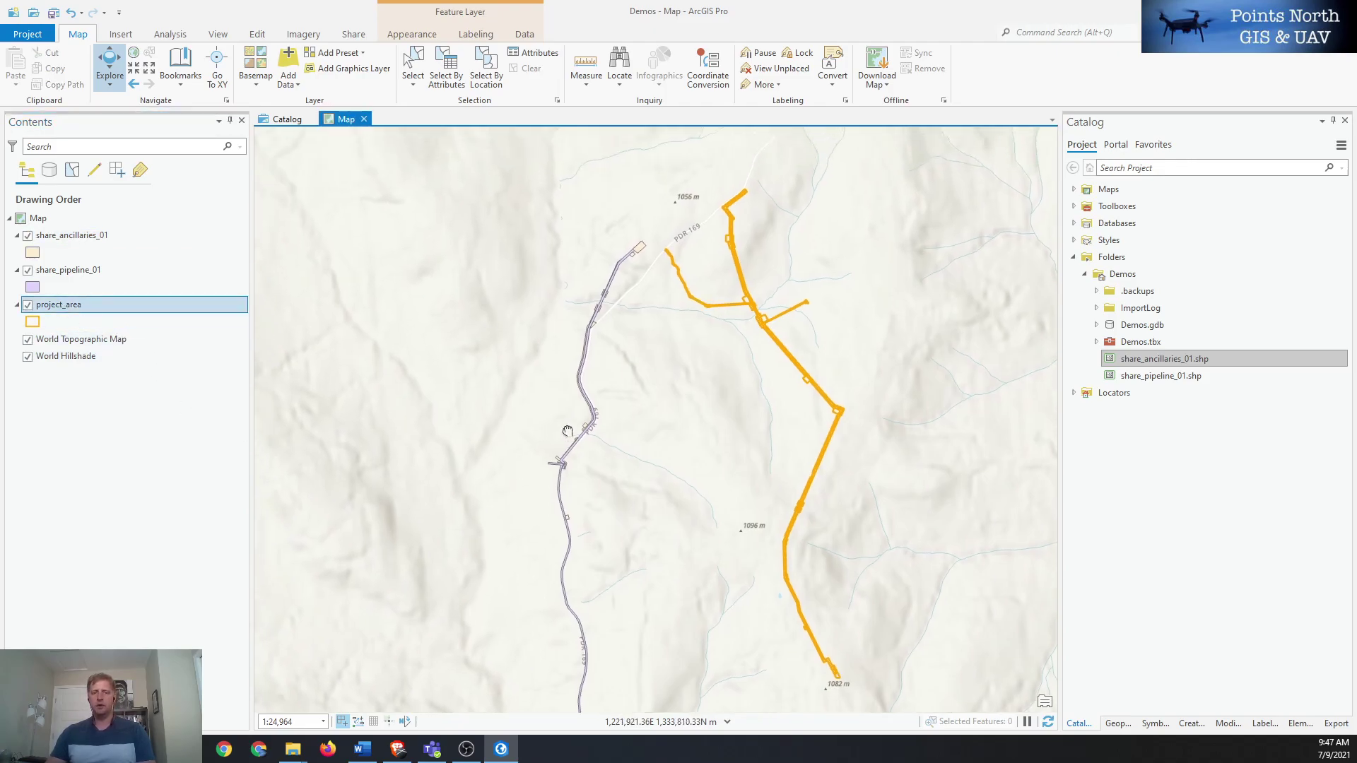
pyautogui.moveTo(647, 409); pyautogui.dragTo(628, 418)
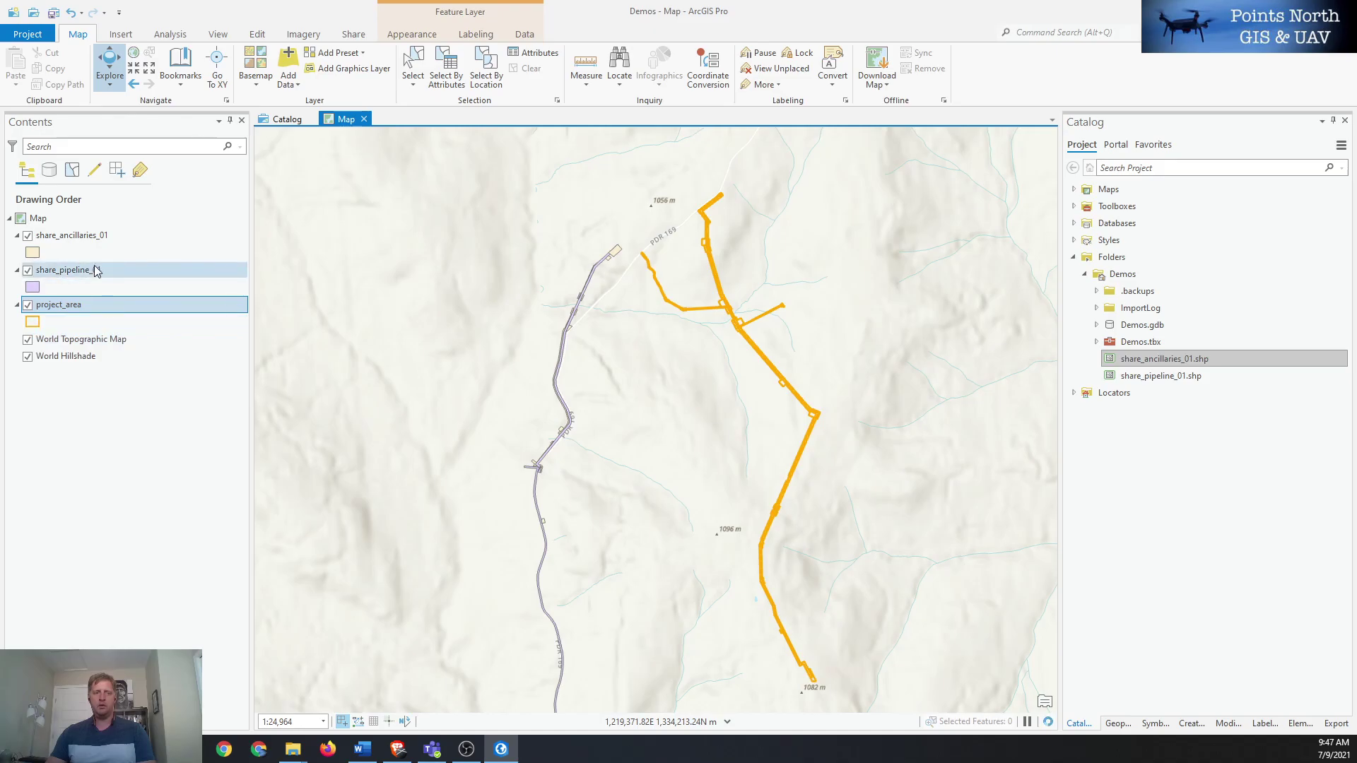
pyautogui.click(96, 239)
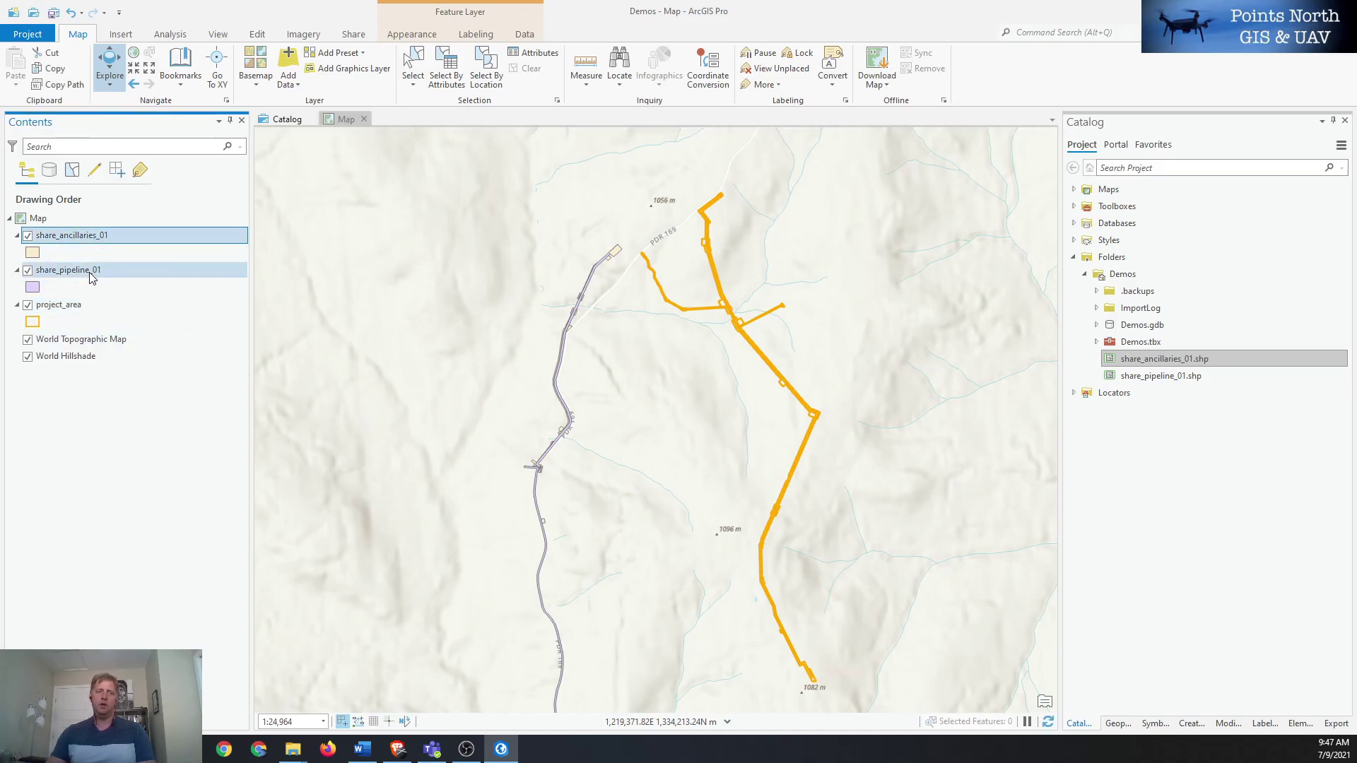
pyautogui.click(91, 275)
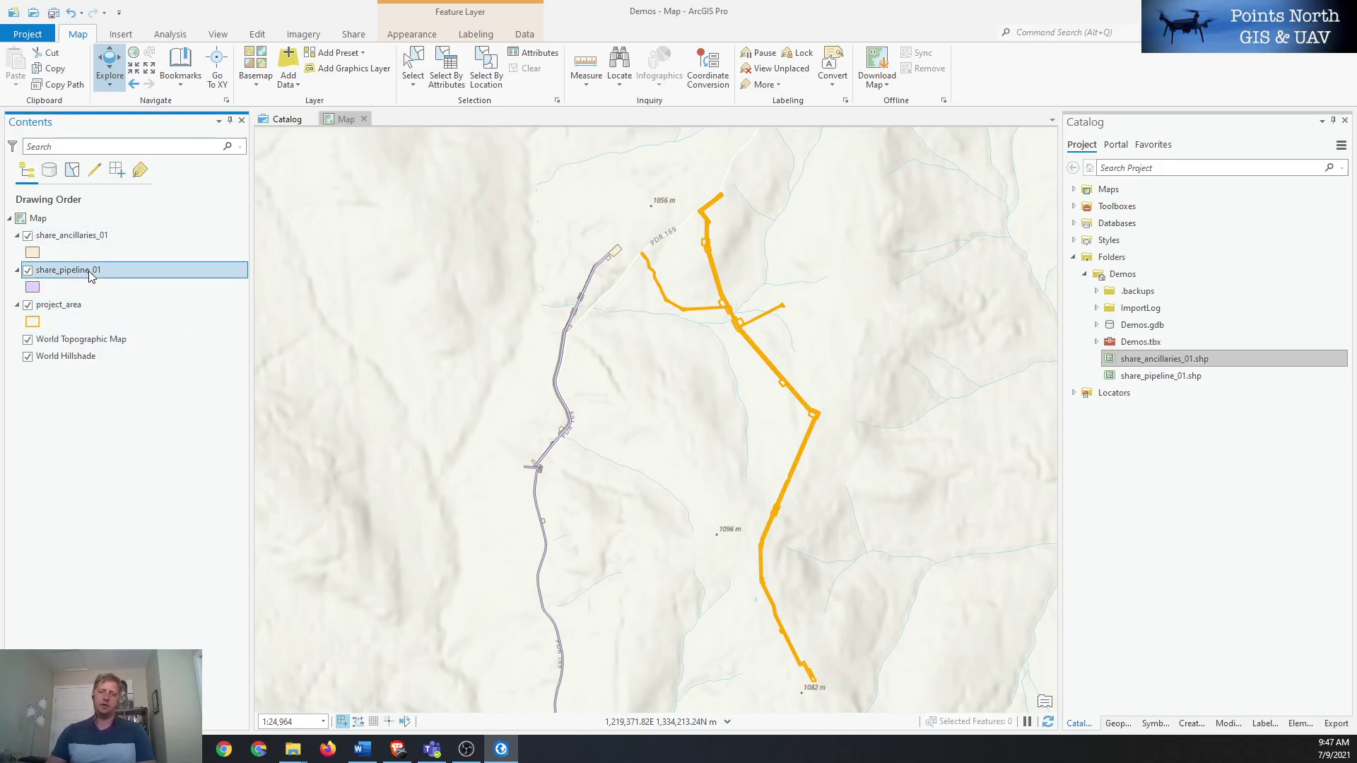
pyautogui.moveTo(523, 531); pyautogui.dragTo(578, 455)
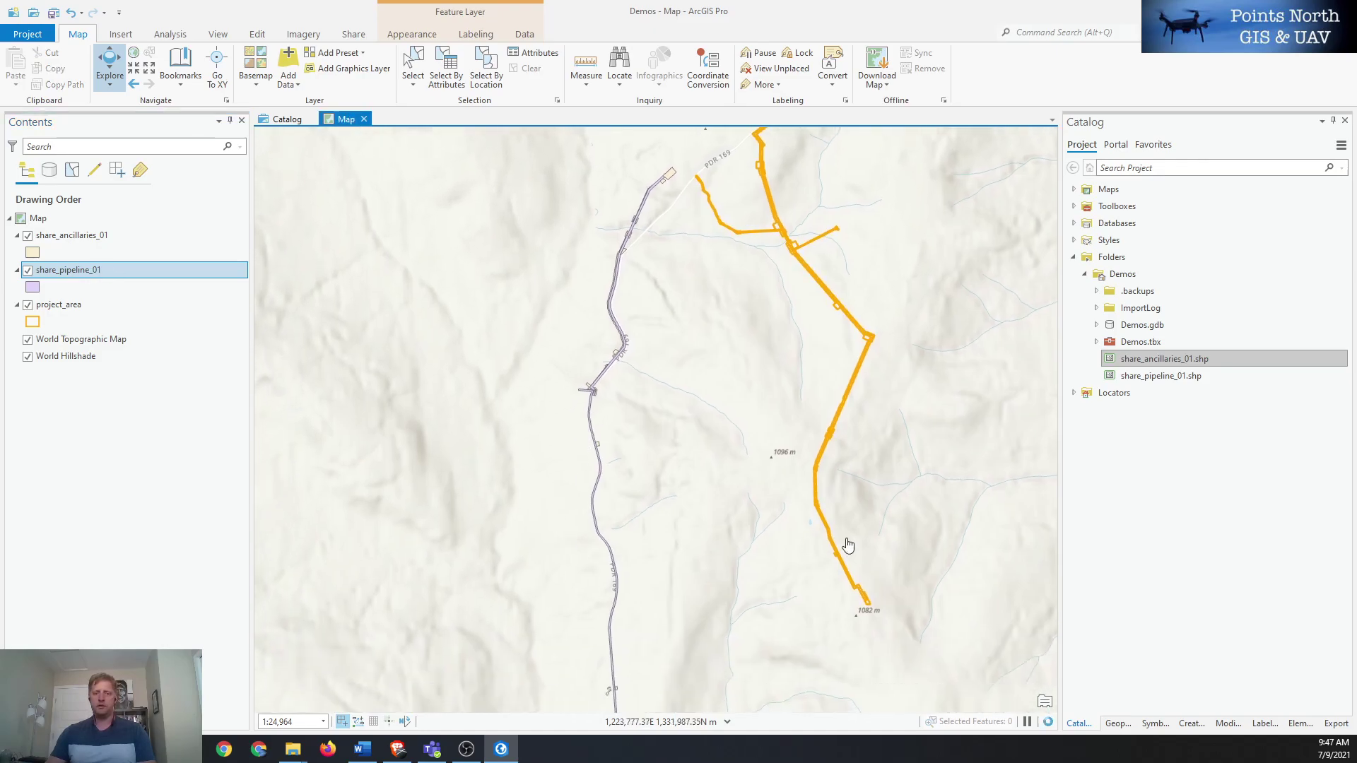
pyautogui.moveTo(621, 339); pyautogui.dragTo(578, 394)
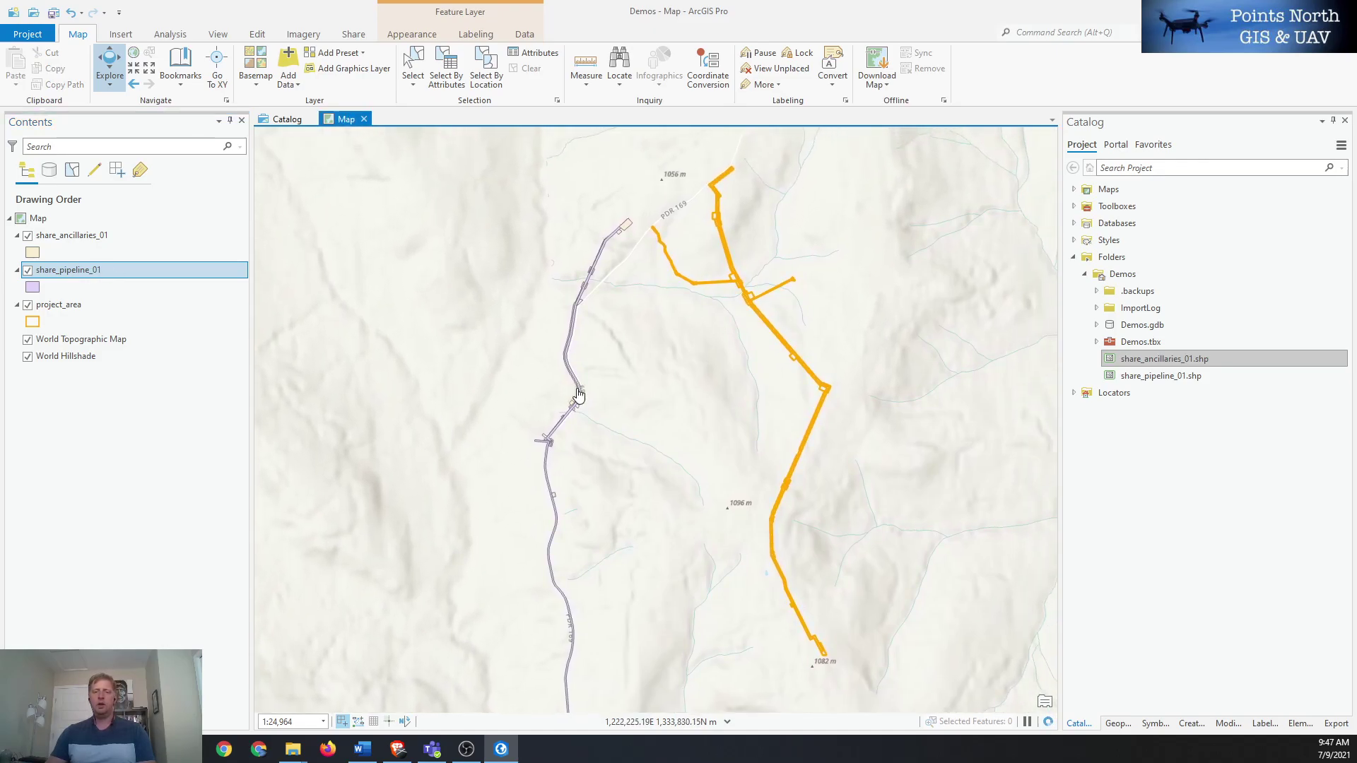
pyautogui.click(85, 307)
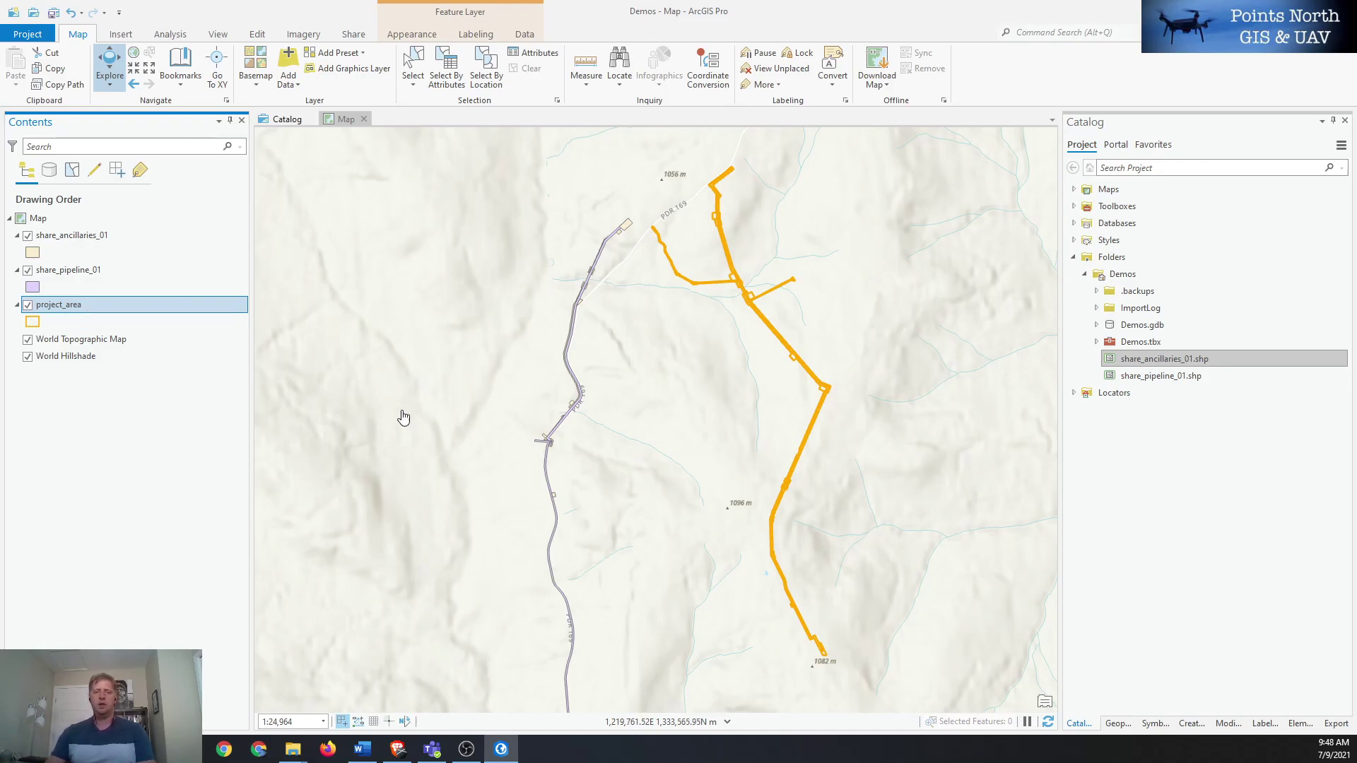
pyautogui.moveTo(451, 384); pyautogui.dragTo(454, 383)
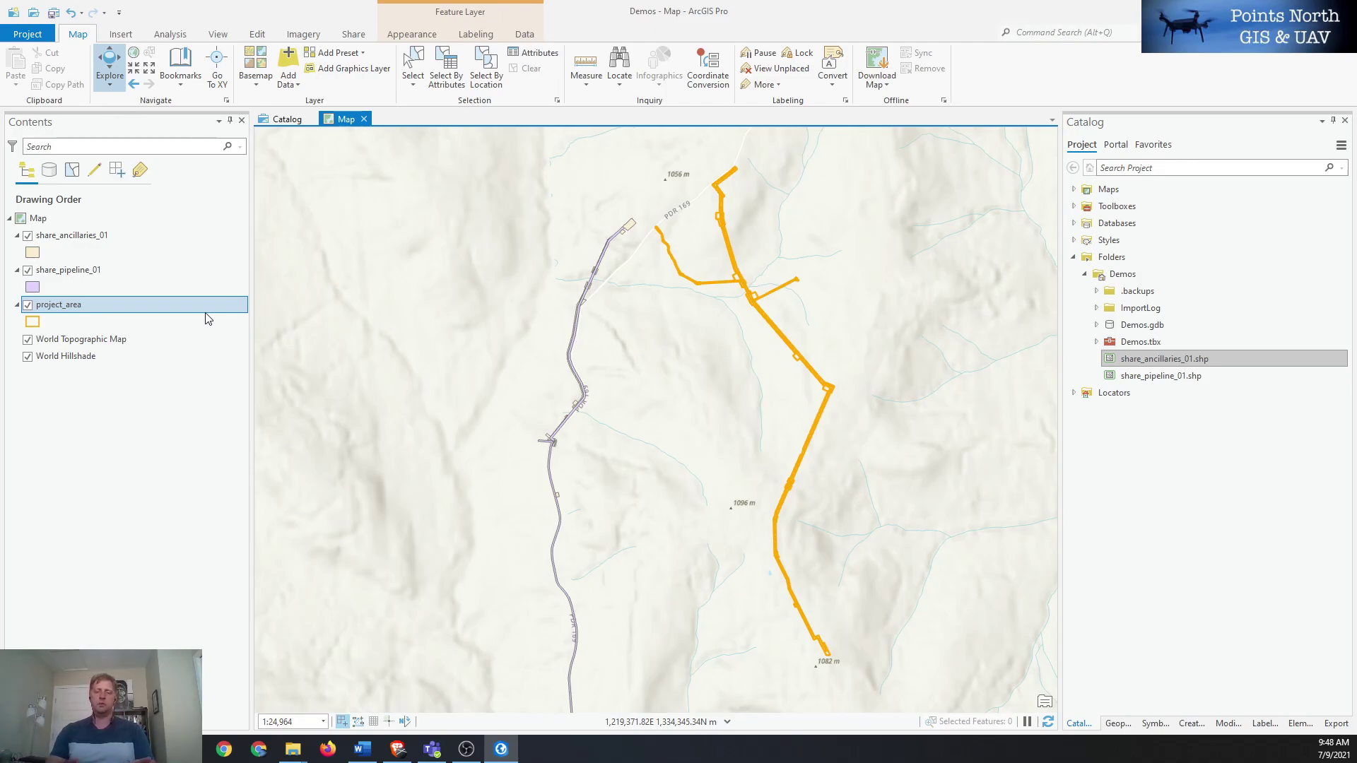
pyautogui.moveTo(600, 381)
pyautogui.mouseDown()
pyautogui.moveTo(612, 411)
pyautogui.moveTo(662, 375)
pyautogui.moveTo(627, 382)
pyautogui.mouseUp()
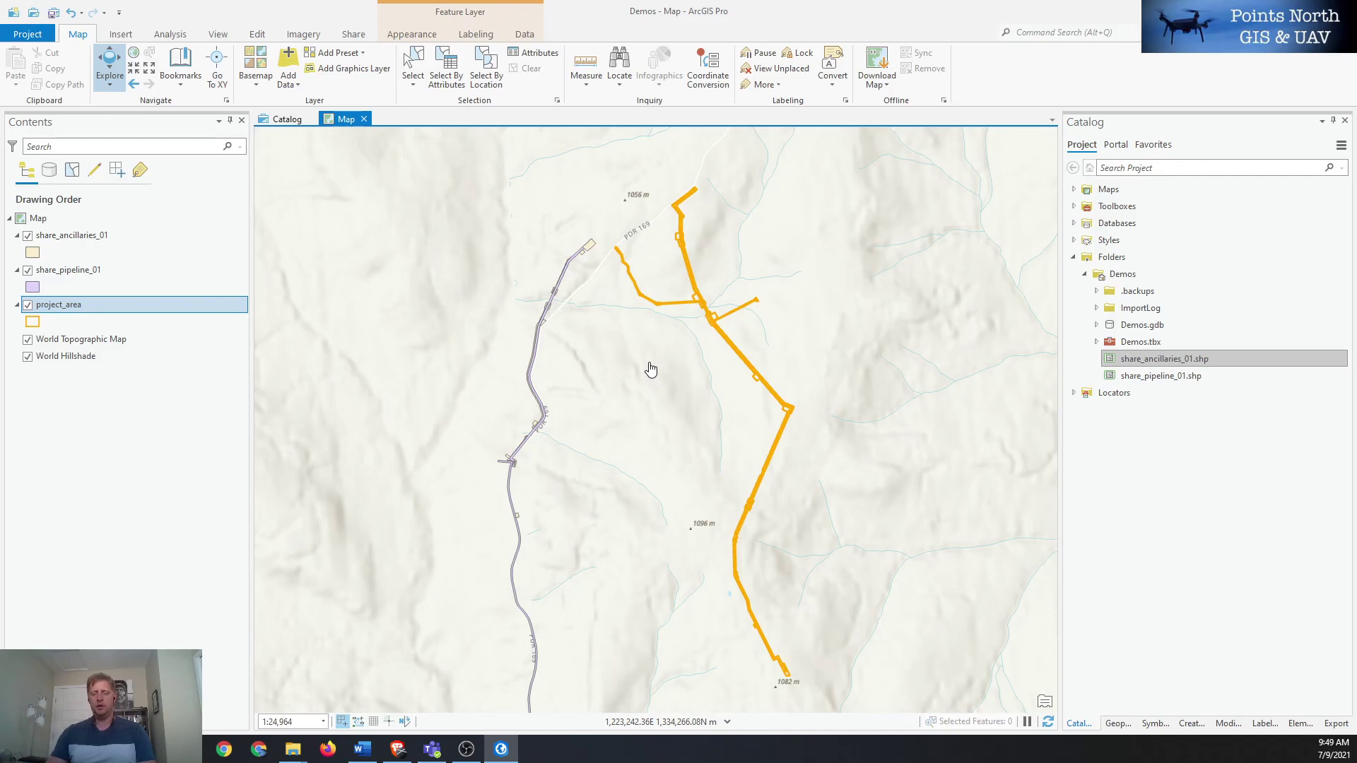
pyautogui.moveTo(556, 371); pyautogui.dragTo(579, 385)
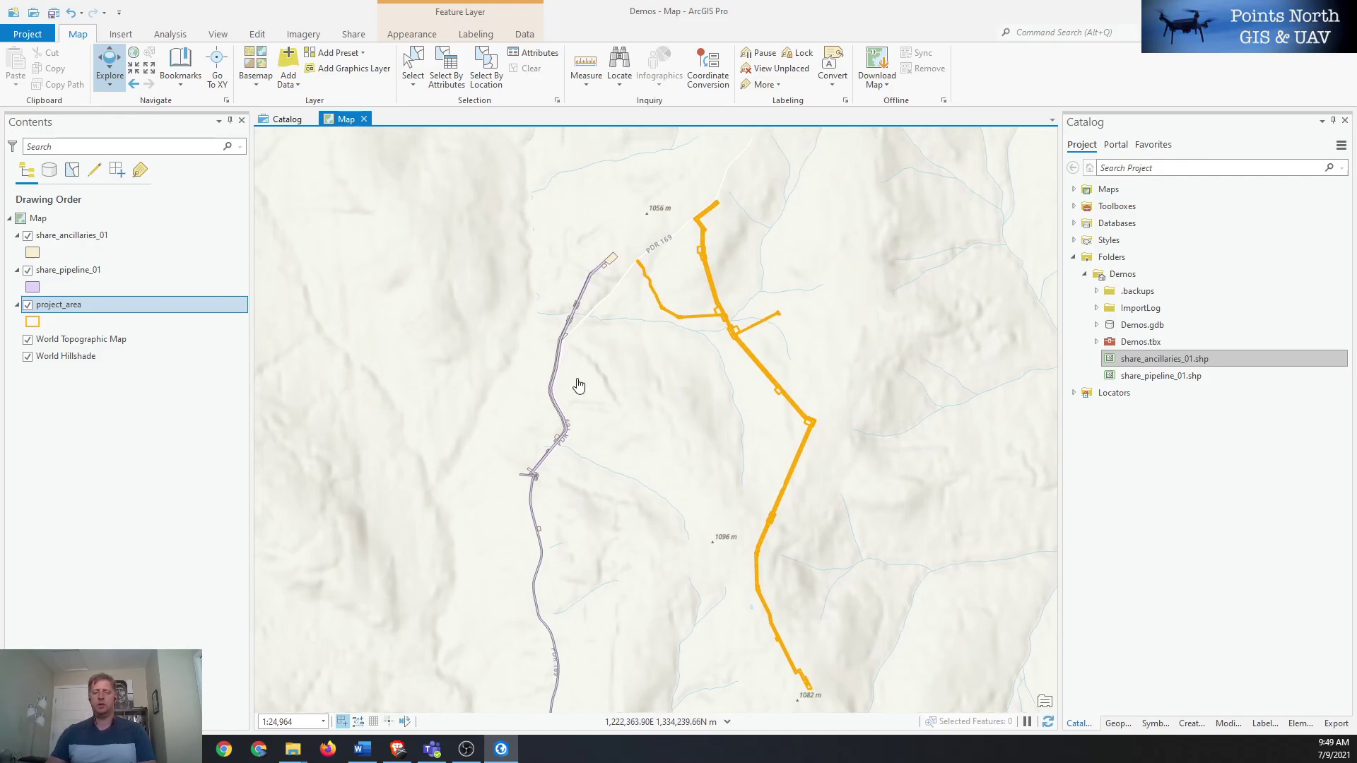
pyautogui.moveTo(696, 335); pyautogui.dragTo(681, 348)
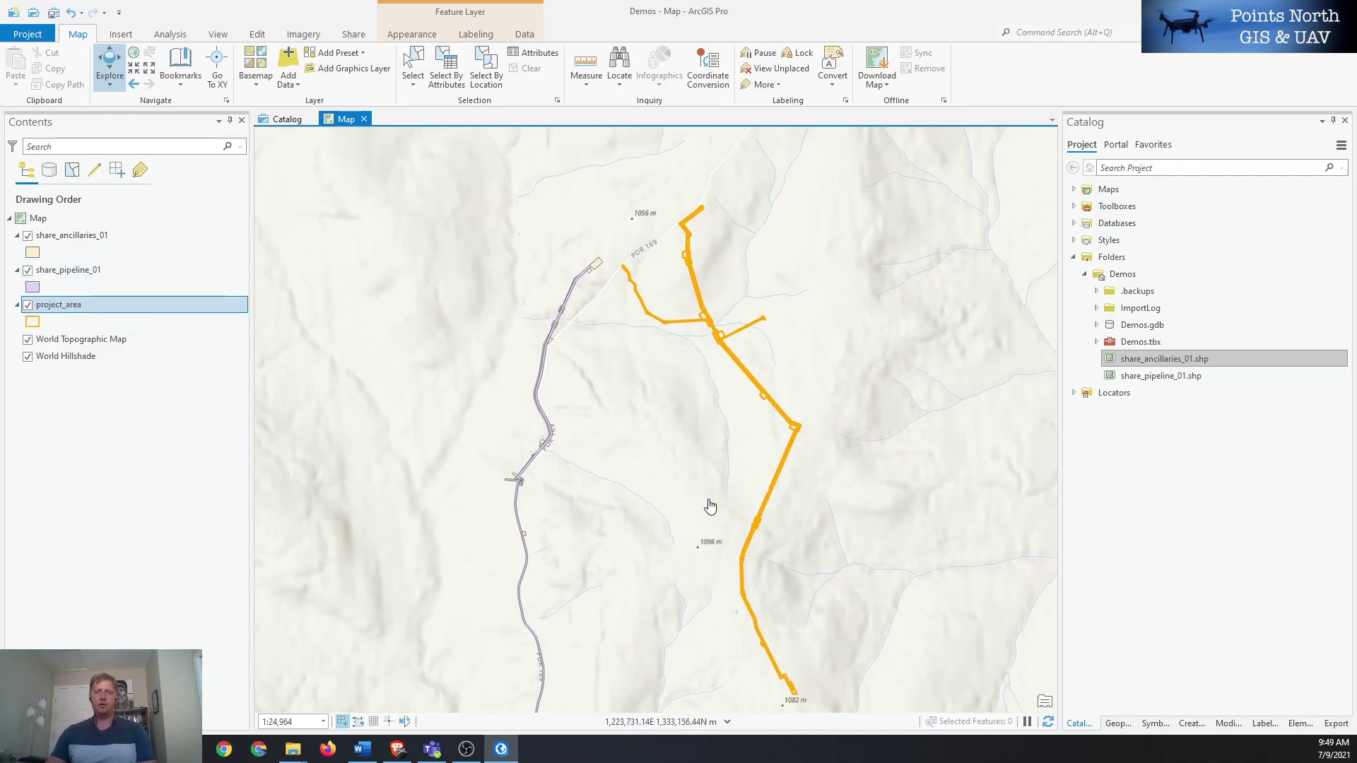
pyautogui.moveTo(709, 496); pyautogui.dragTo(732, 451)
pyautogui.moveTo(478, 380); pyautogui.dragTo(477, 394)
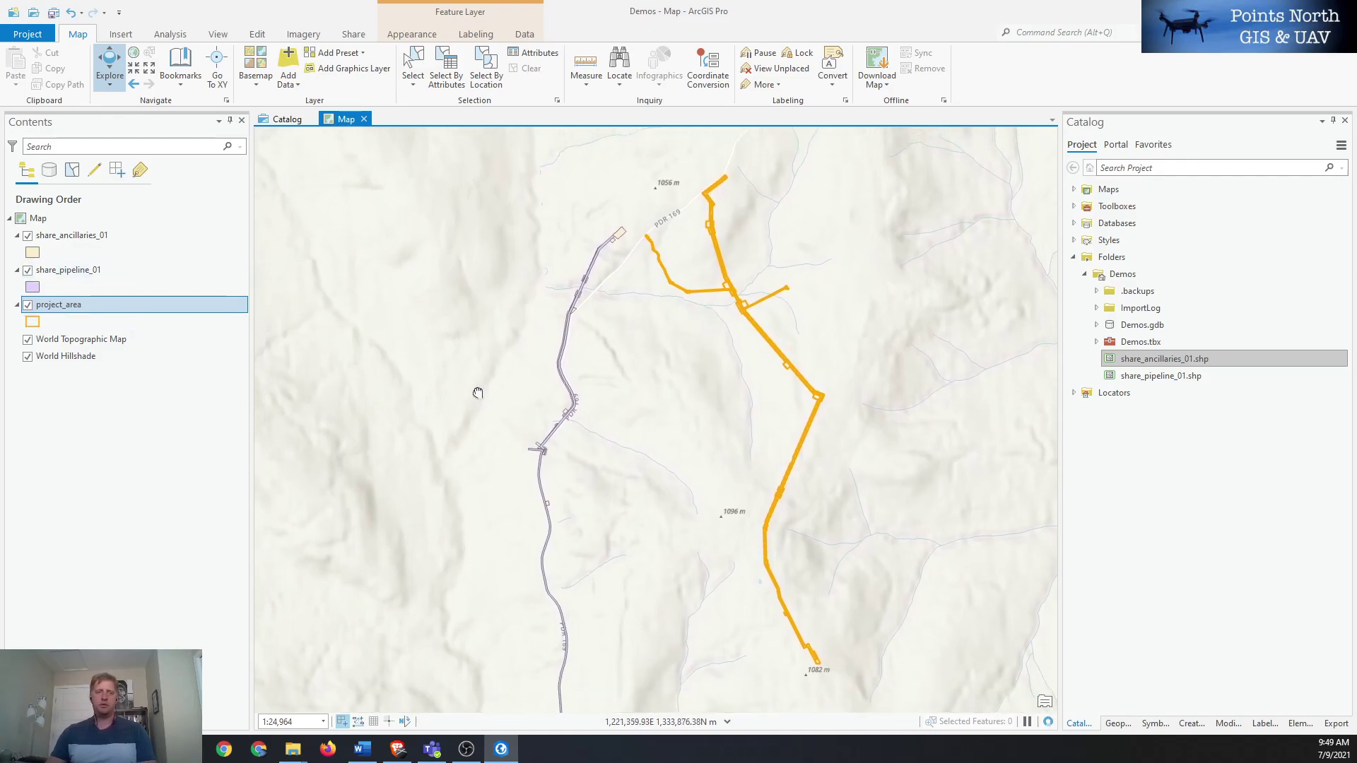
# - Zoom the map to the full extent of the share_pipeline_01 layer
pyautogui.click(74, 271)
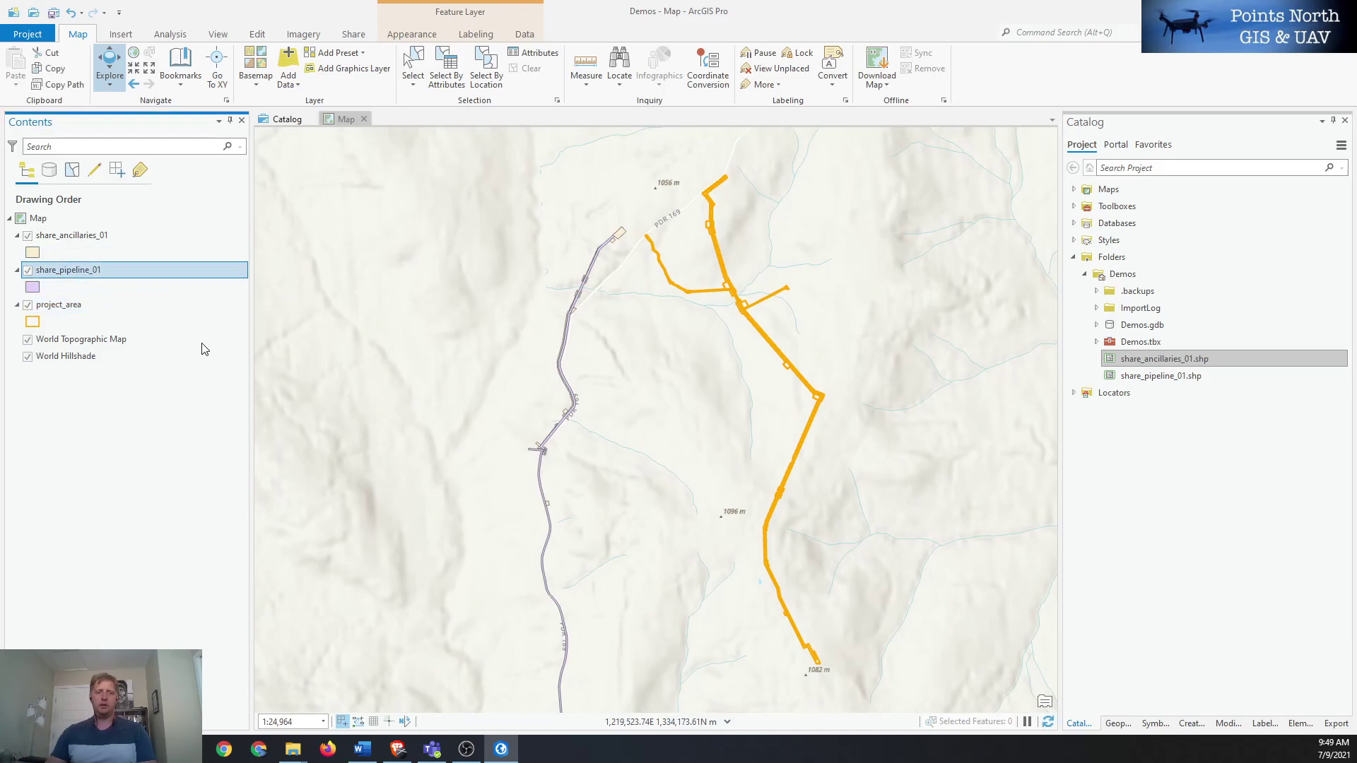
pyautogui.rightClick(79, 273)
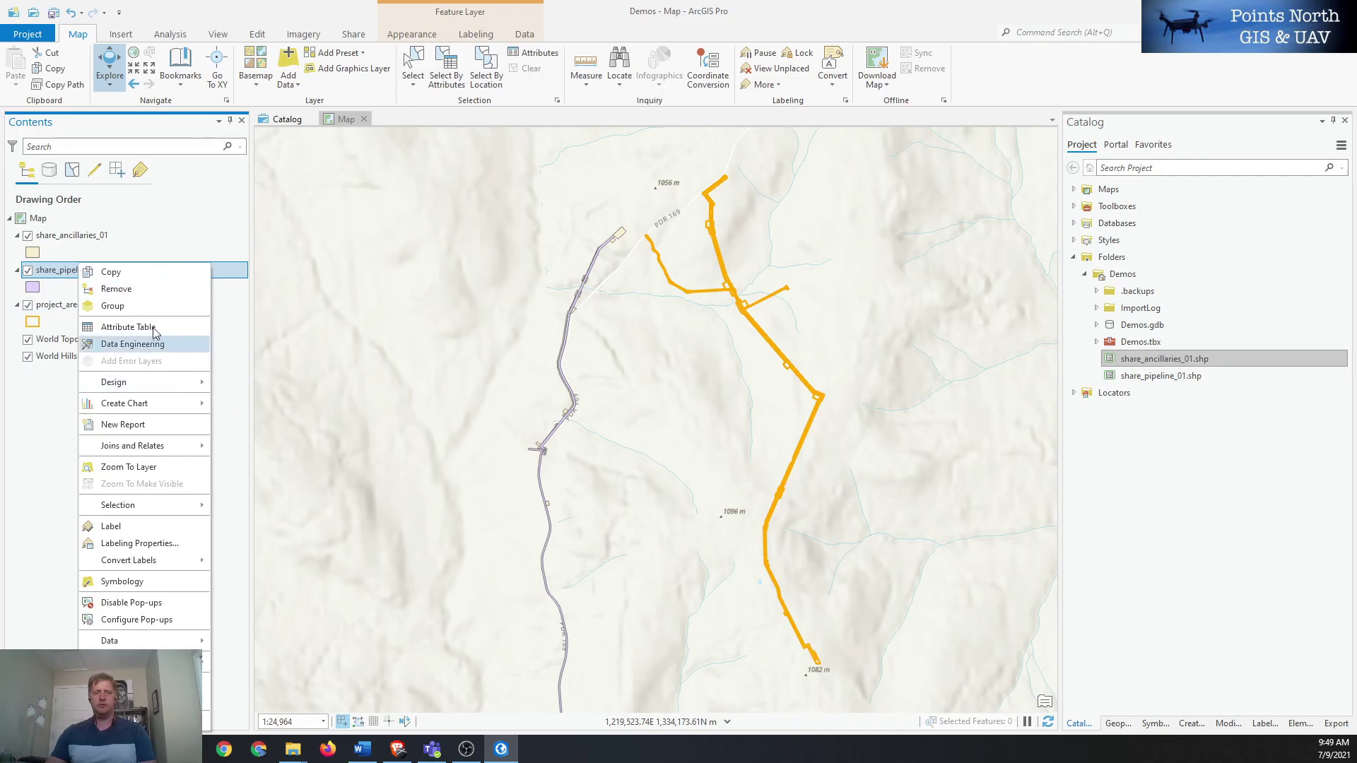
pyautogui.click(141, 467)
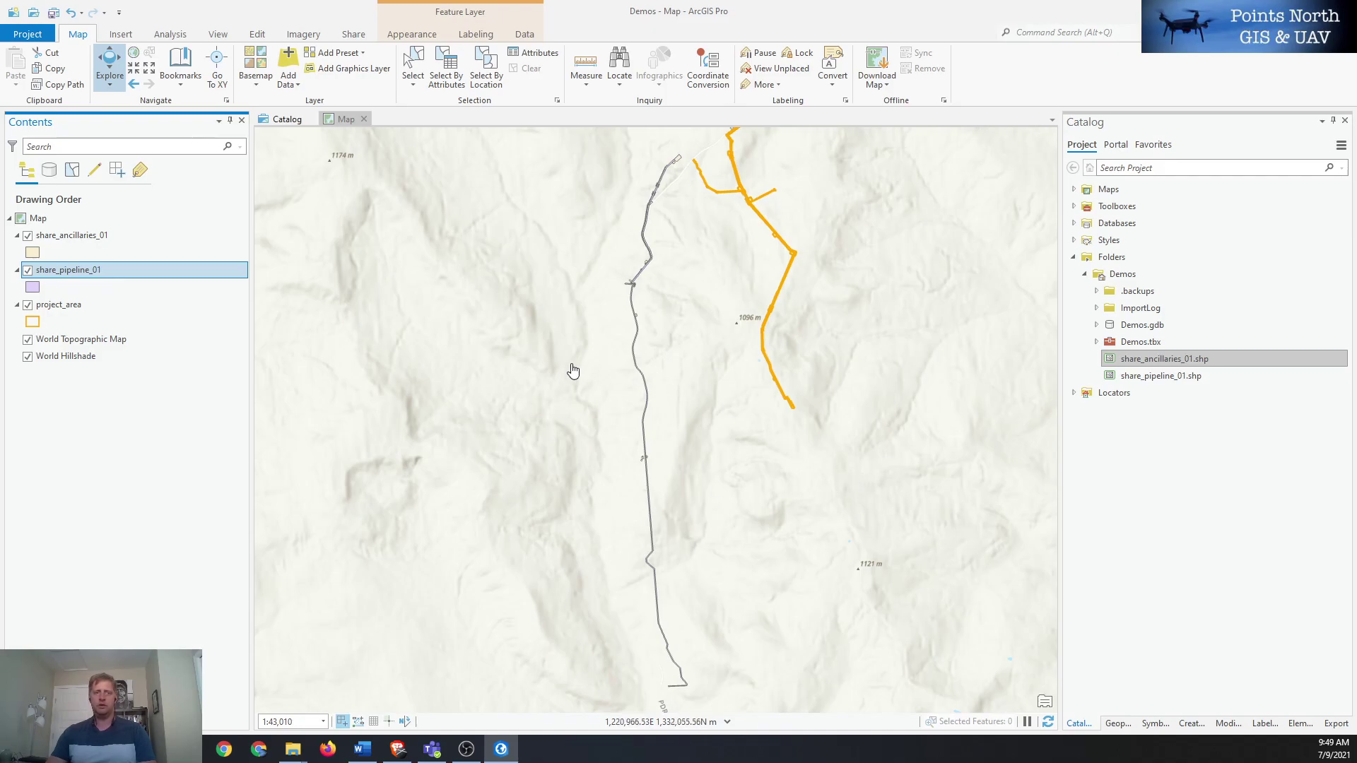
# - Select all features of the share_pipeline_01 layer and clear the selection again
pyautogui.rightClick(84, 274)
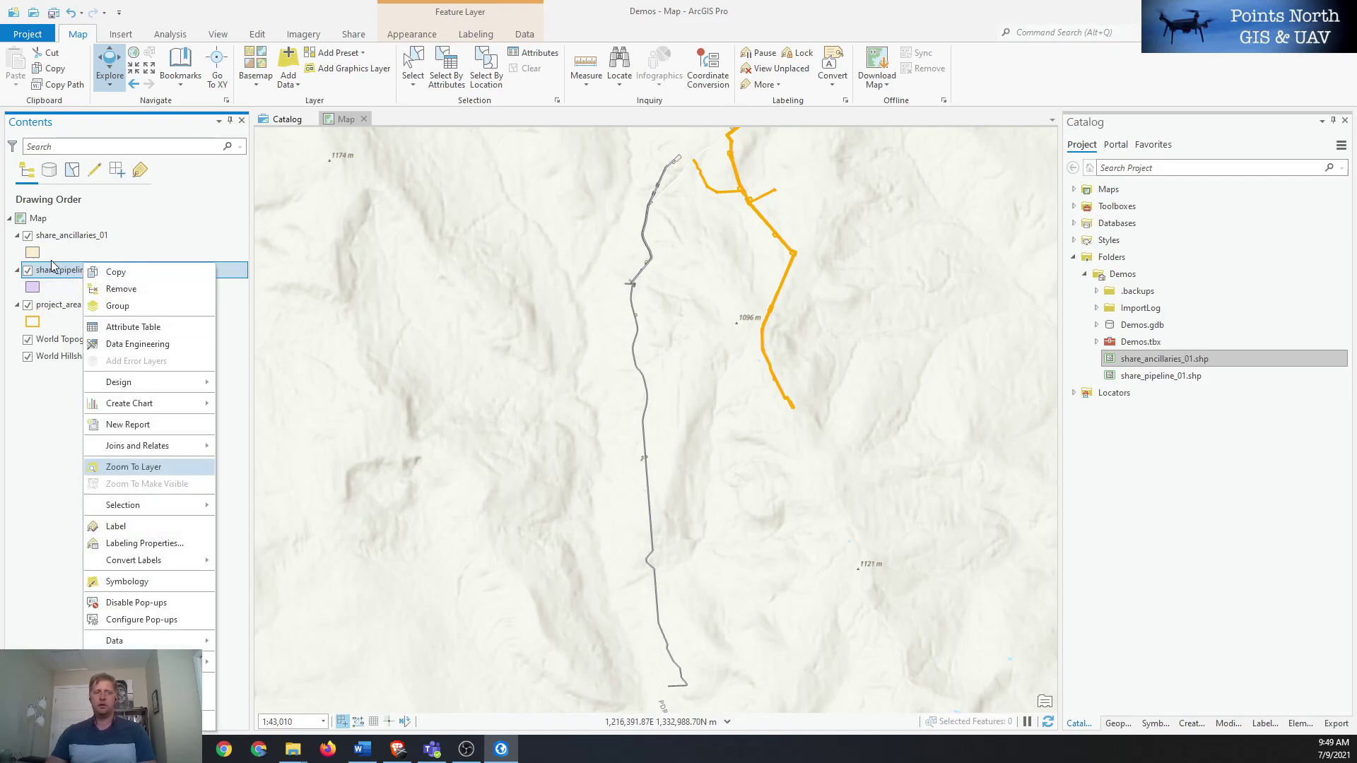
pyautogui.click(60, 273)
pyautogui.click(94, 274)
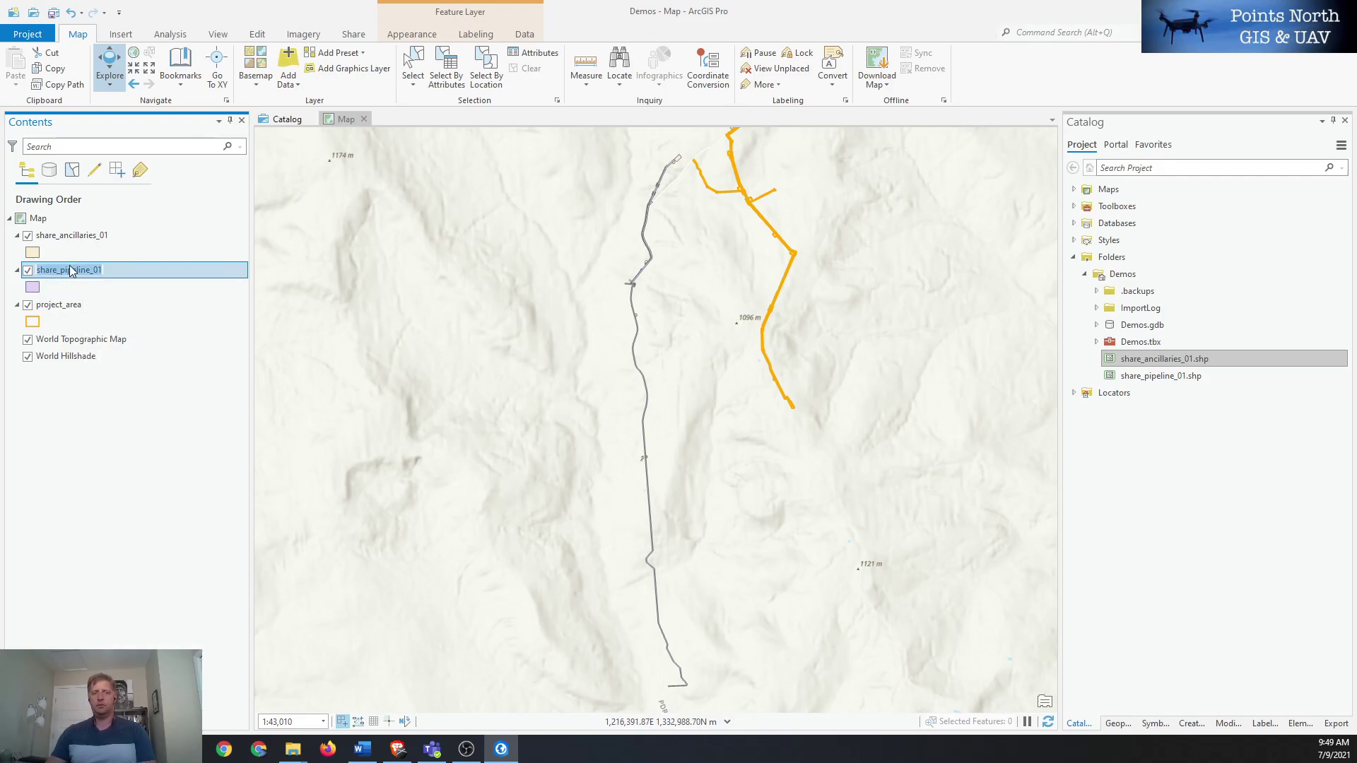
pyautogui.click(114, 273)
pyautogui.rightClick(109, 269)
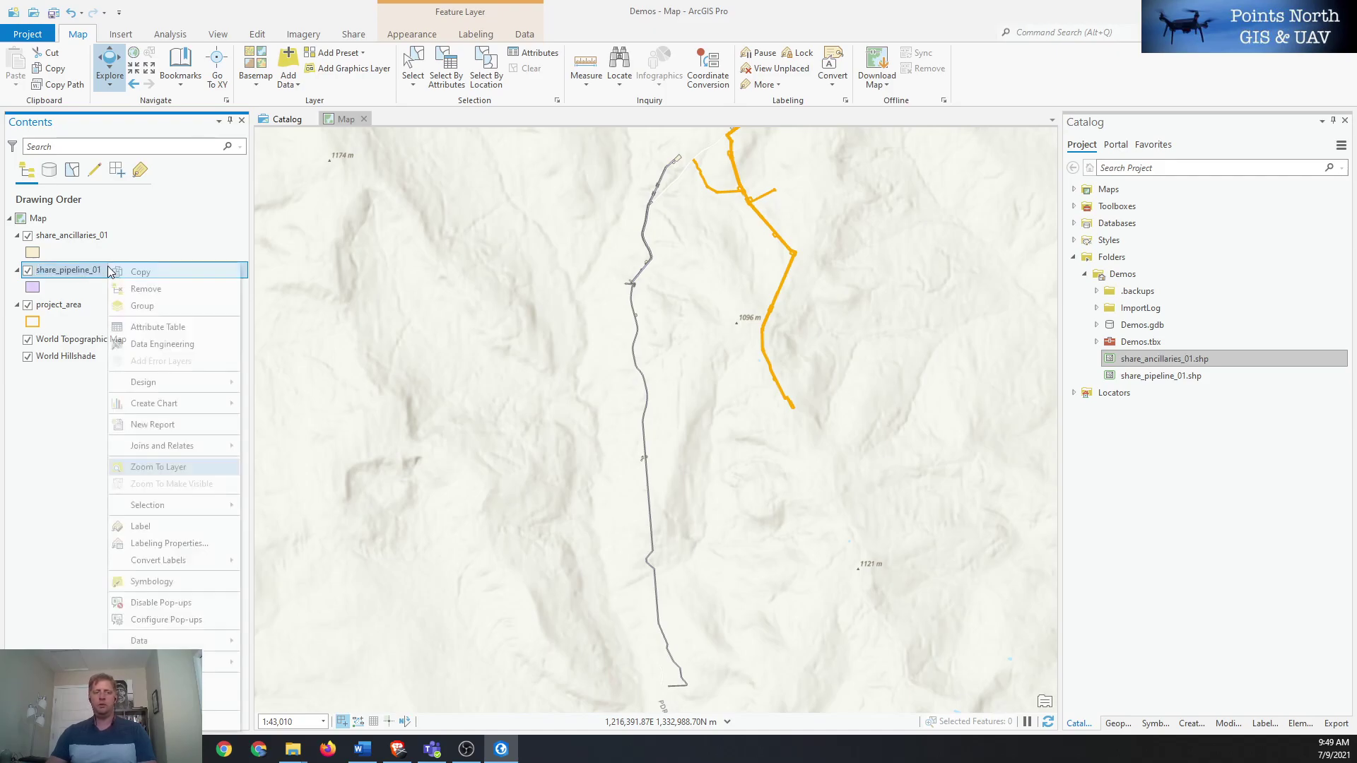
pyautogui.moveTo(207, 510)
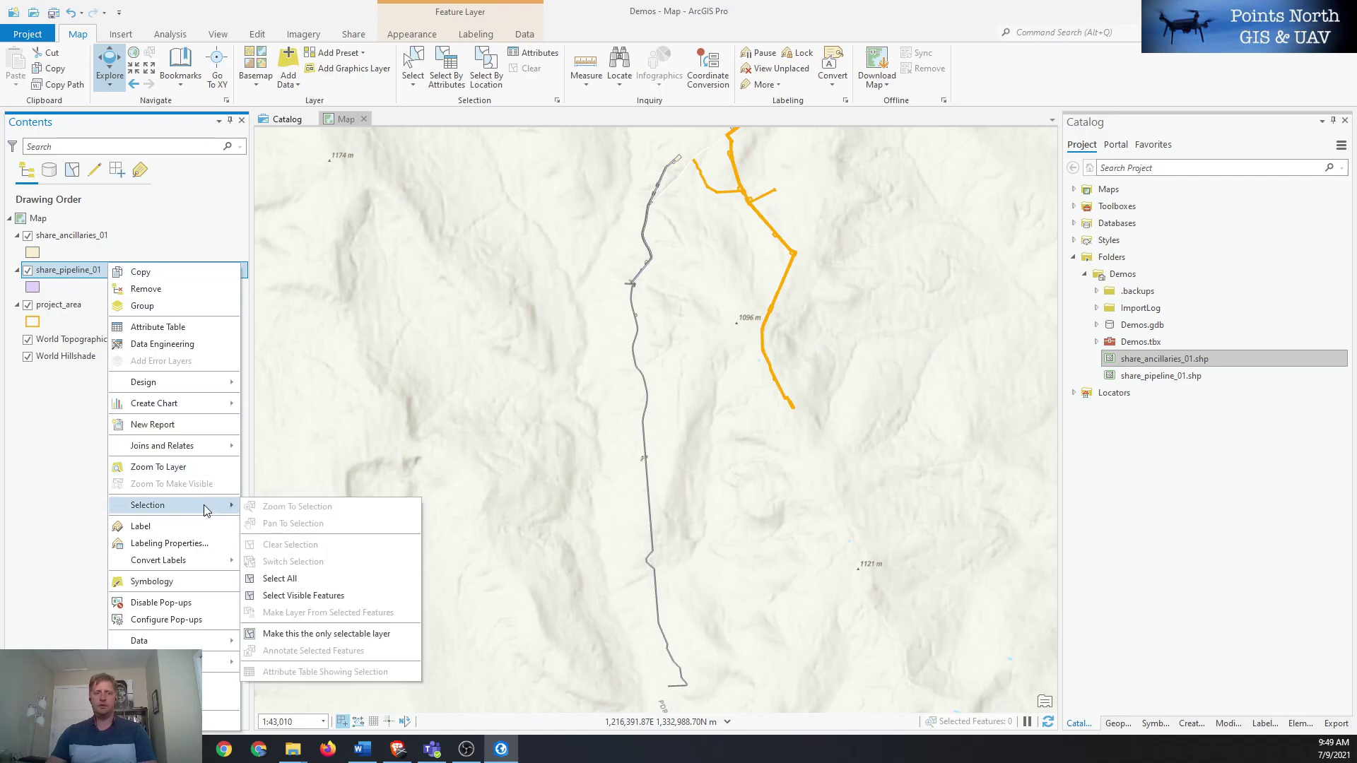
pyautogui.click(301, 580)
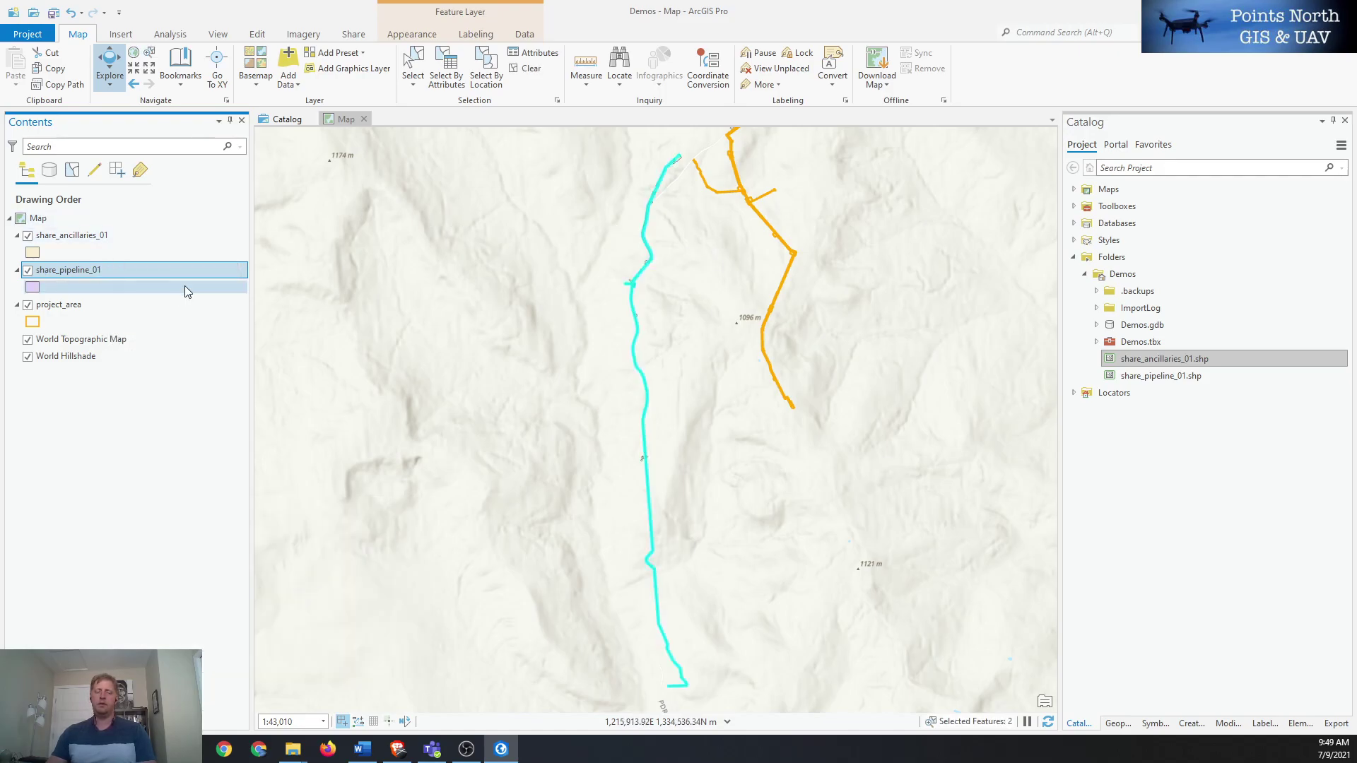
pyautogui.click(527, 68)
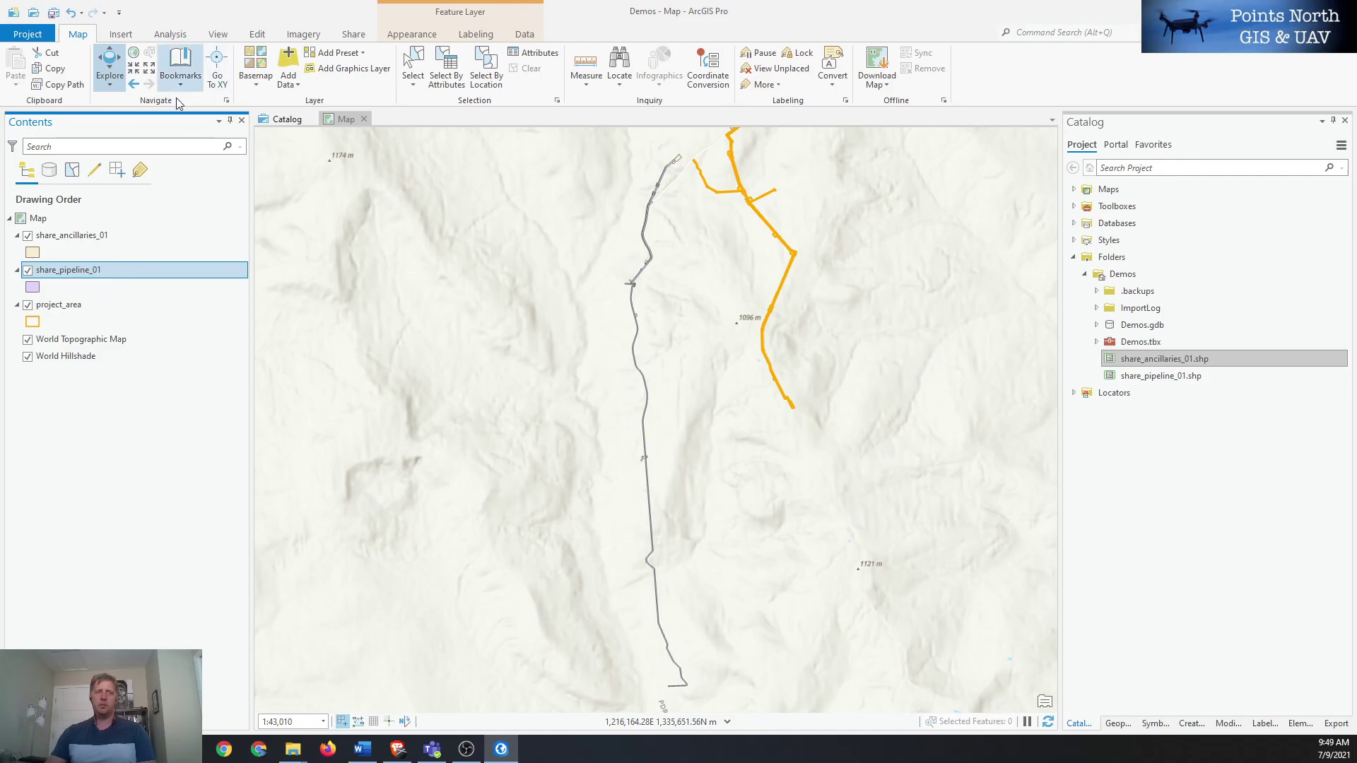
# - Make share_pipeline_01 the only selectable layer and box-select its entire pipeline on the map with the Select tool
pyautogui.click(410, 68)
pyautogui.rightClick(153, 264)
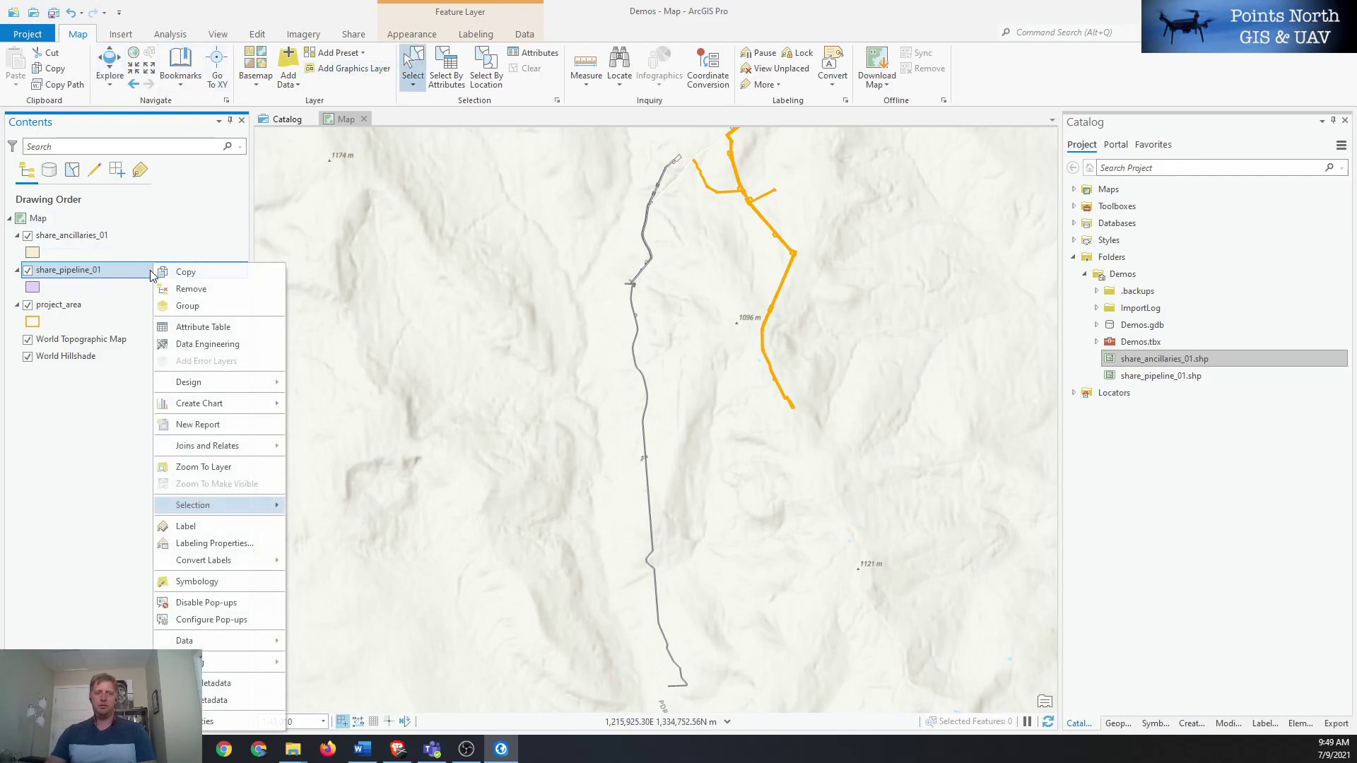
pyautogui.moveTo(254, 506)
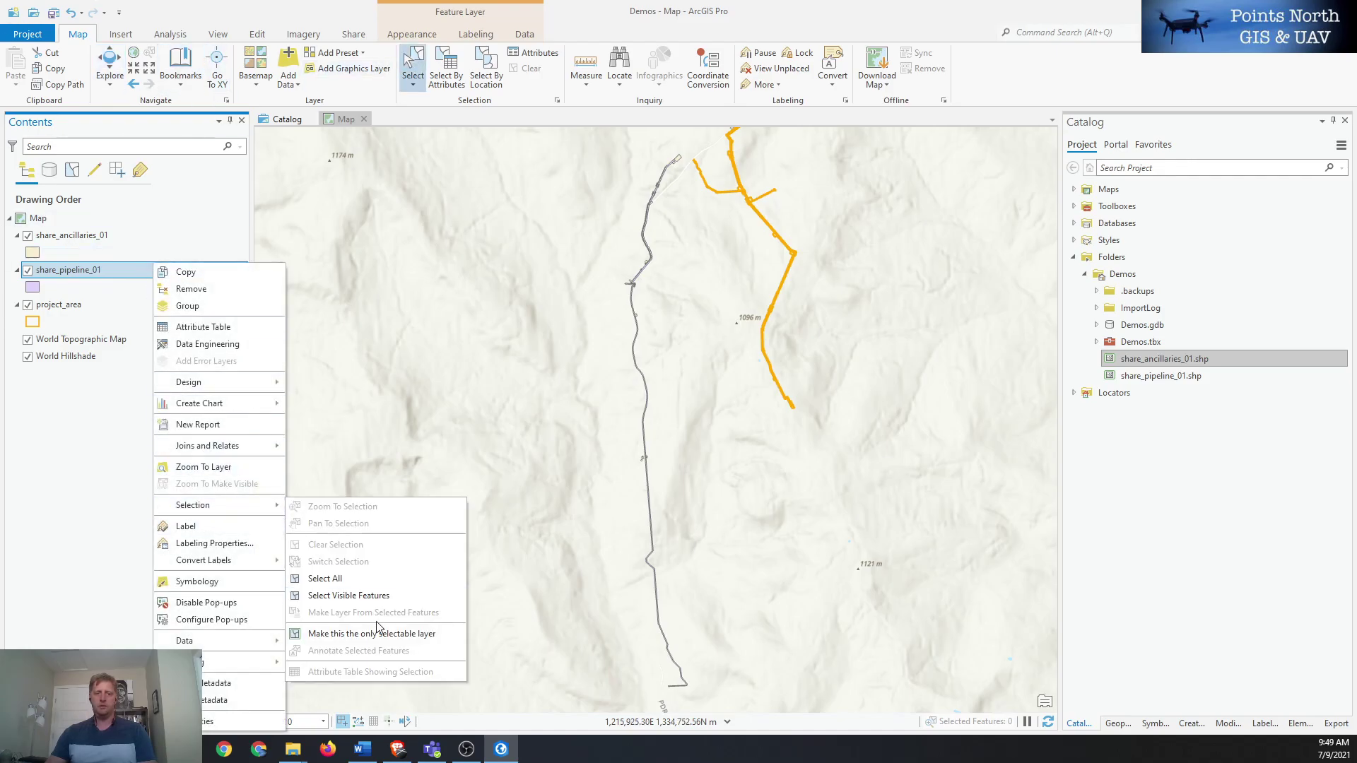
pyautogui.click(384, 634)
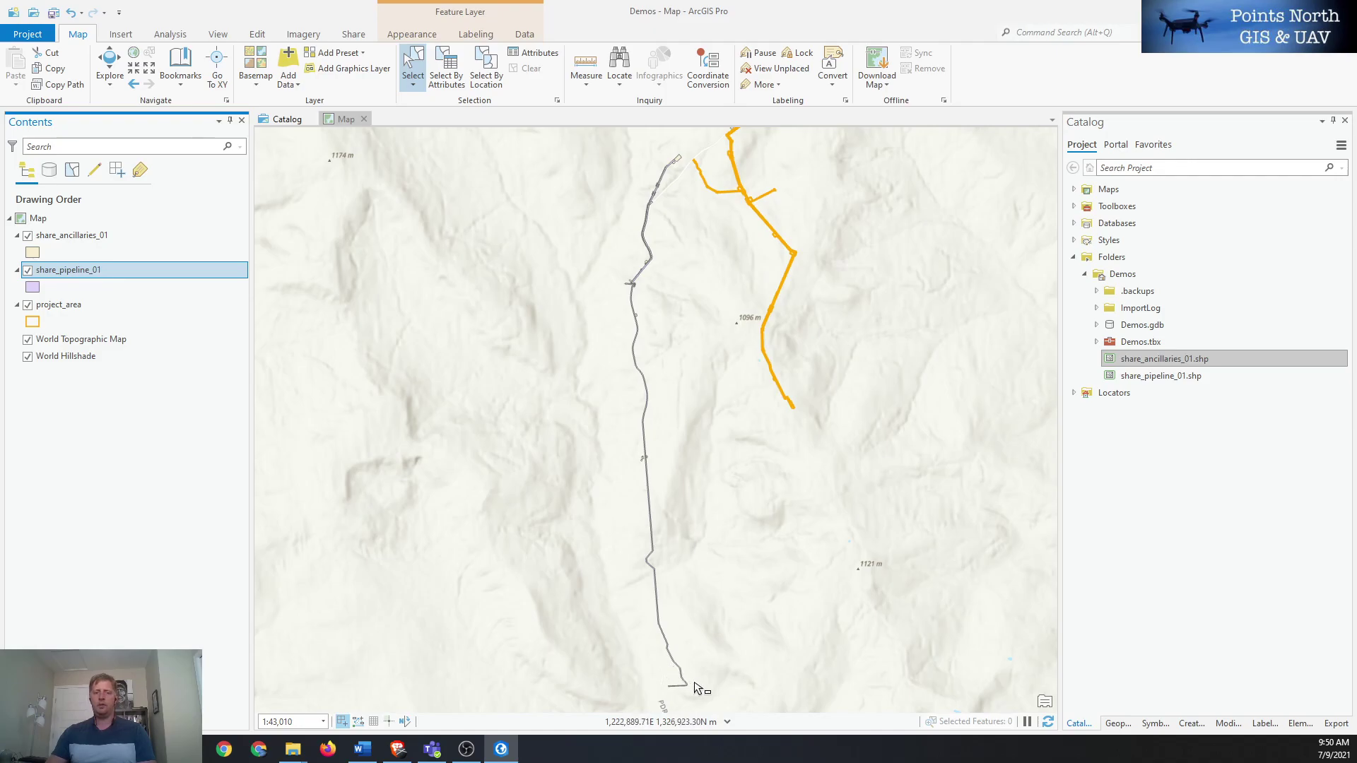
pyautogui.moveTo(739, 693); pyautogui.dragTo(561, 139)
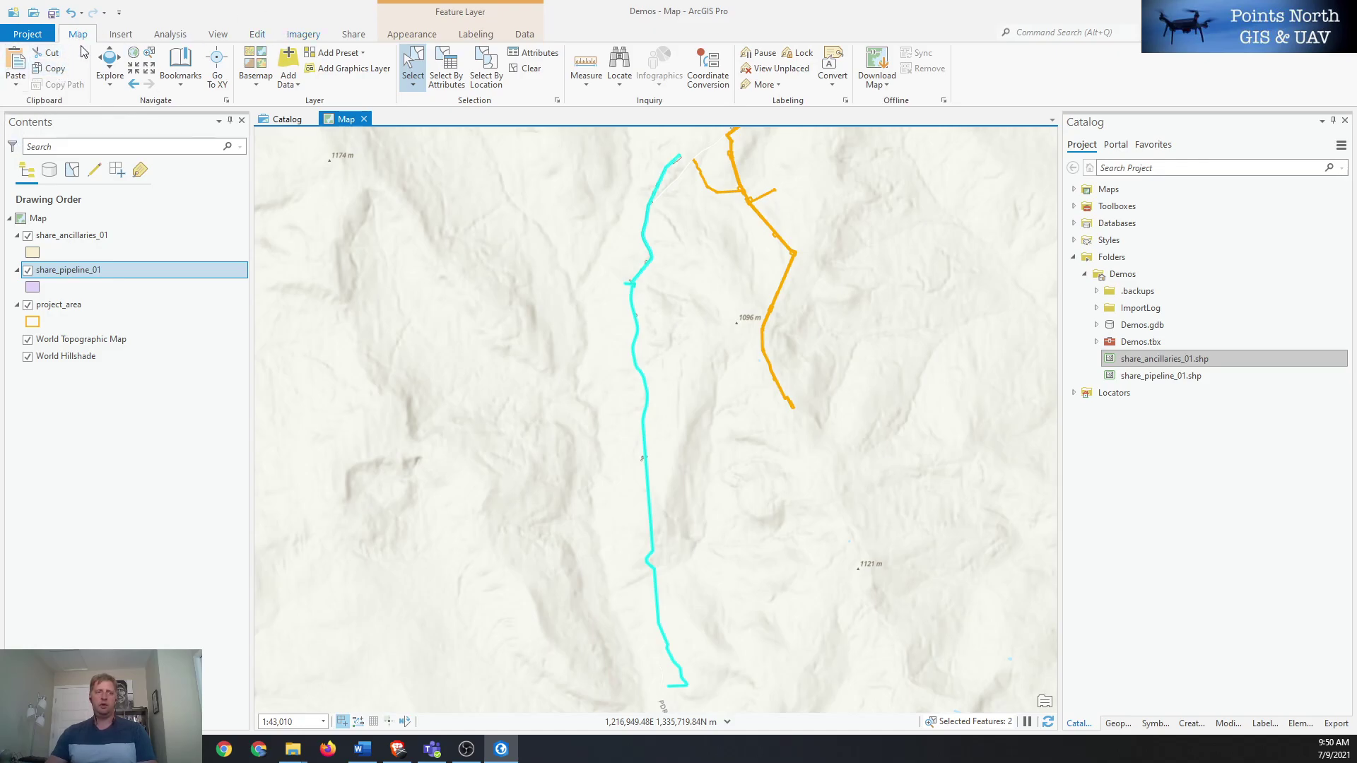
# - Make project_area the active layer and open the tools for modifying features
pyautogui.click(262, 35)
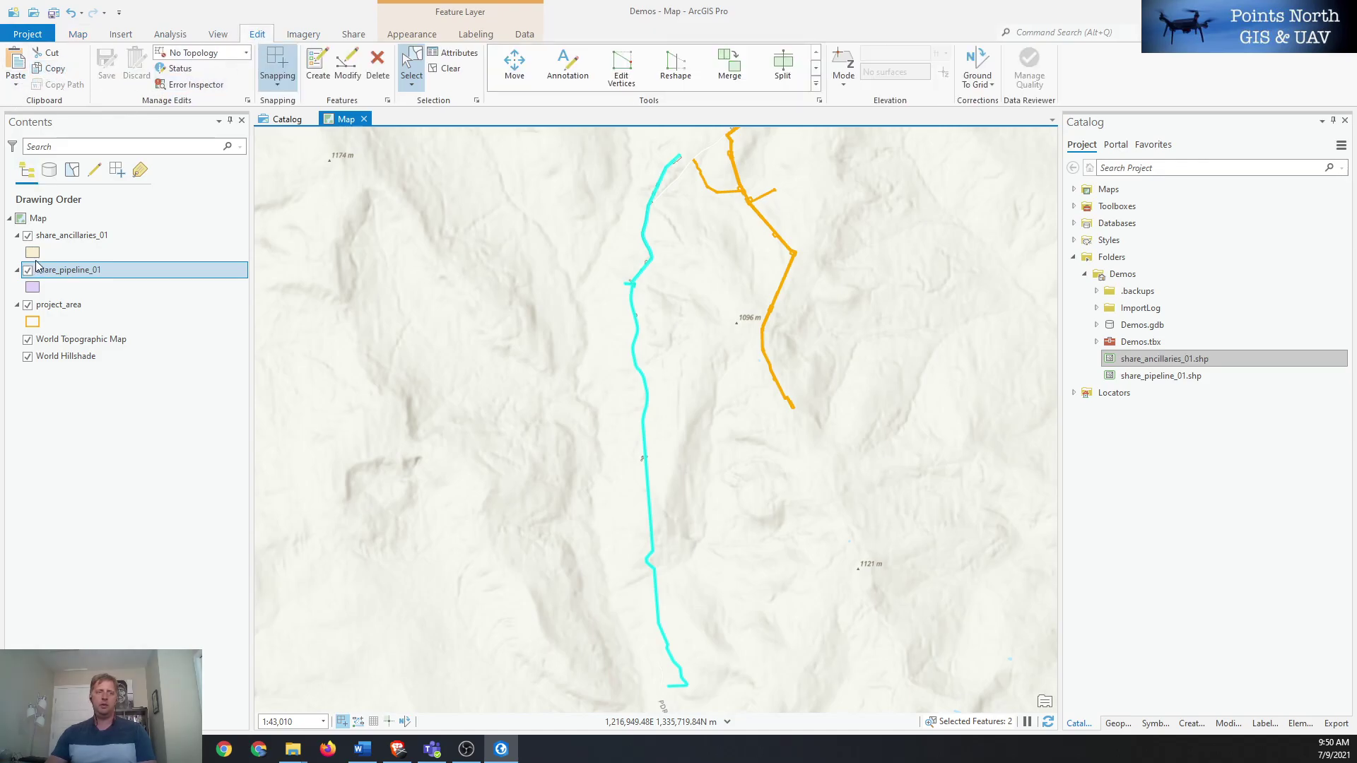
pyautogui.click(79, 307)
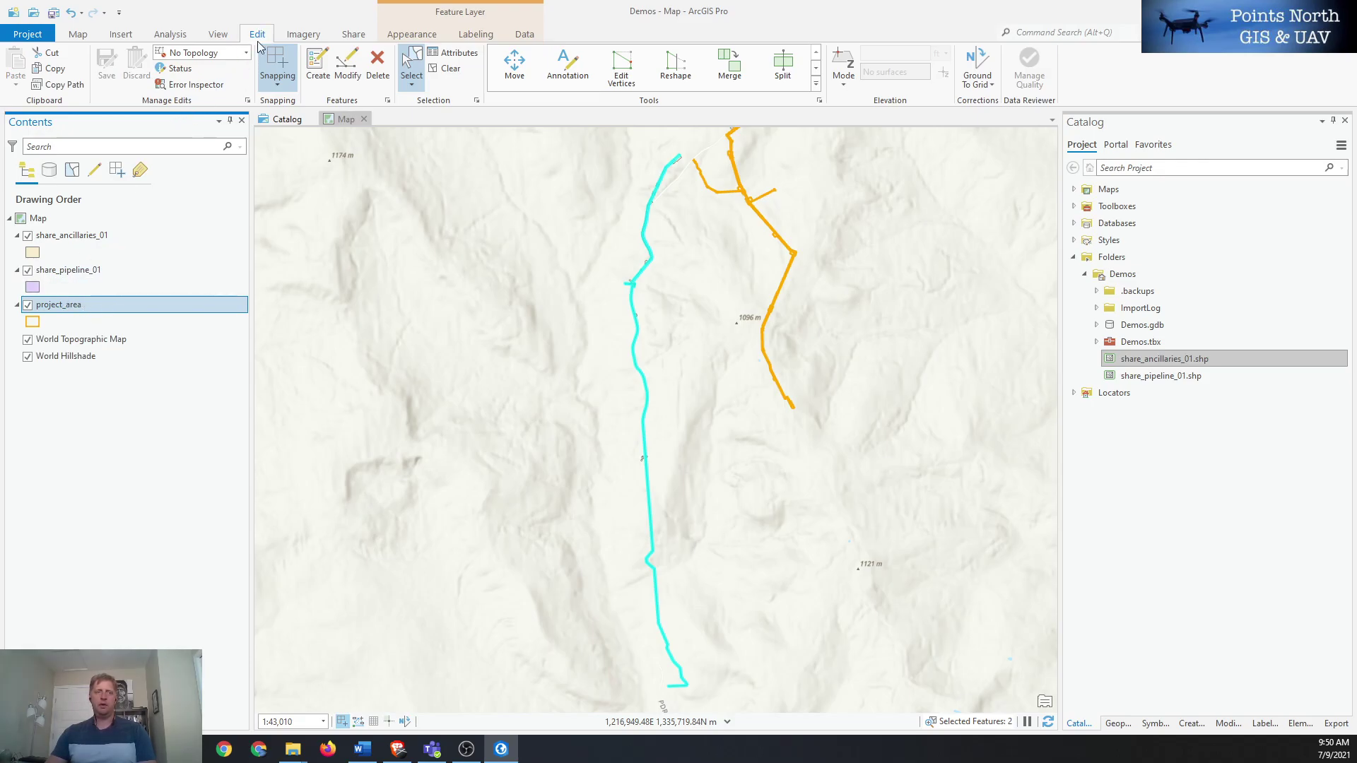
pyautogui.click(347, 67)
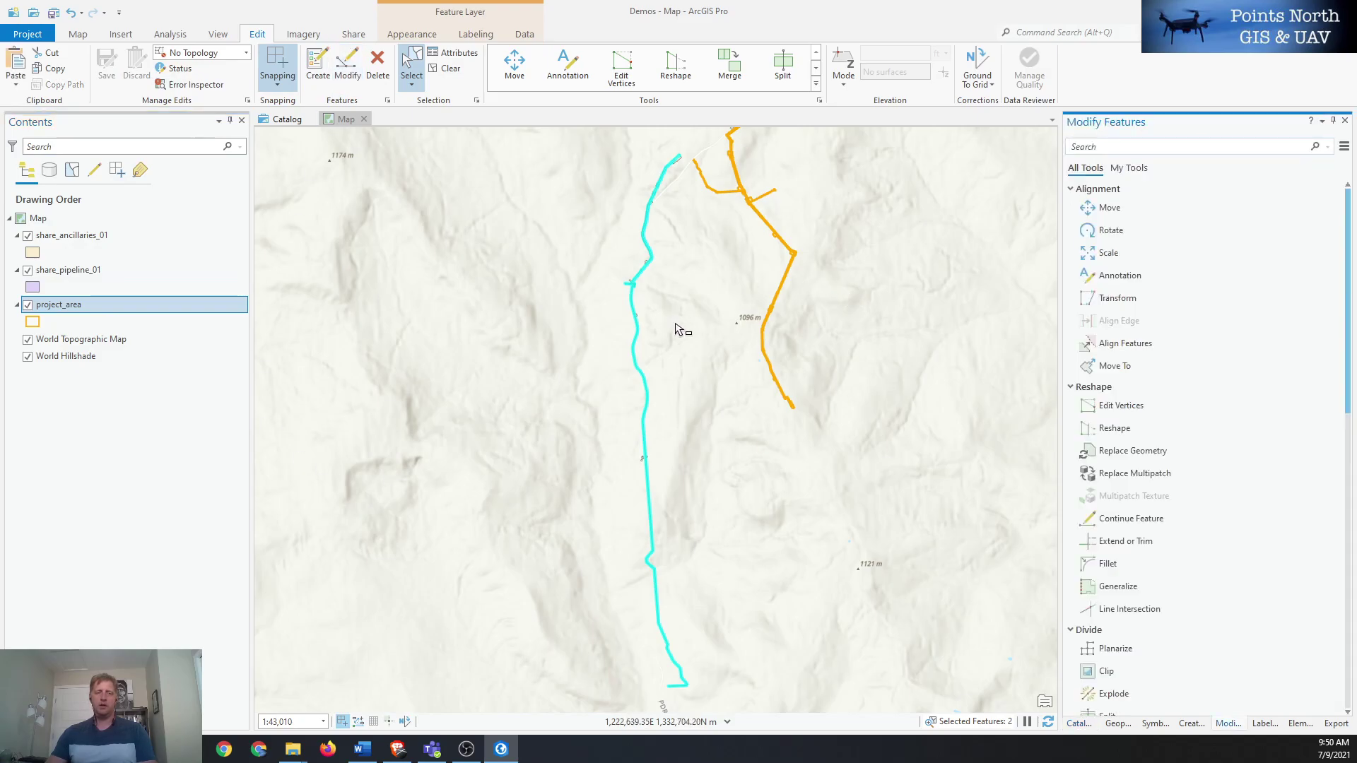
# - Paste the selected pipeline features into the project_area template with Paste Special, keeping the source attribute values
pyautogui.click(26, 85)
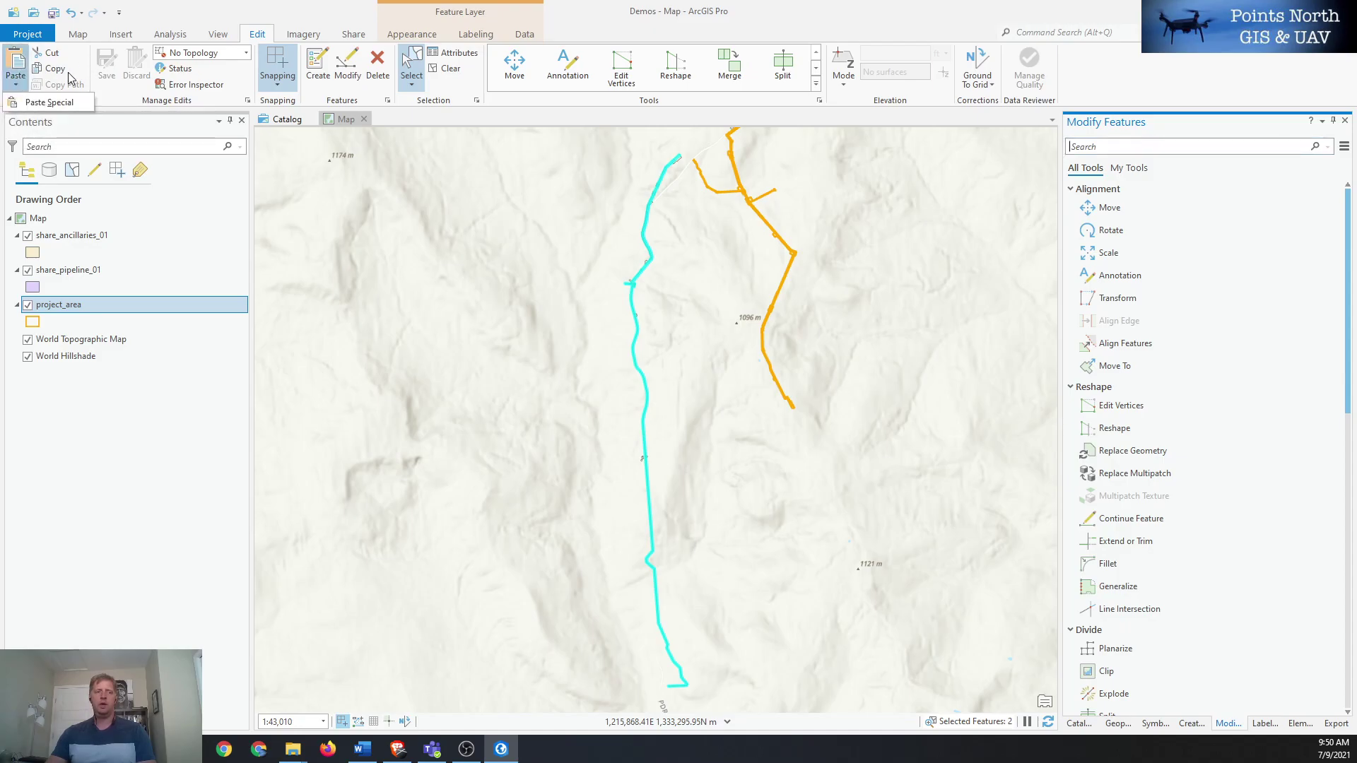
pyautogui.click(198, 20)
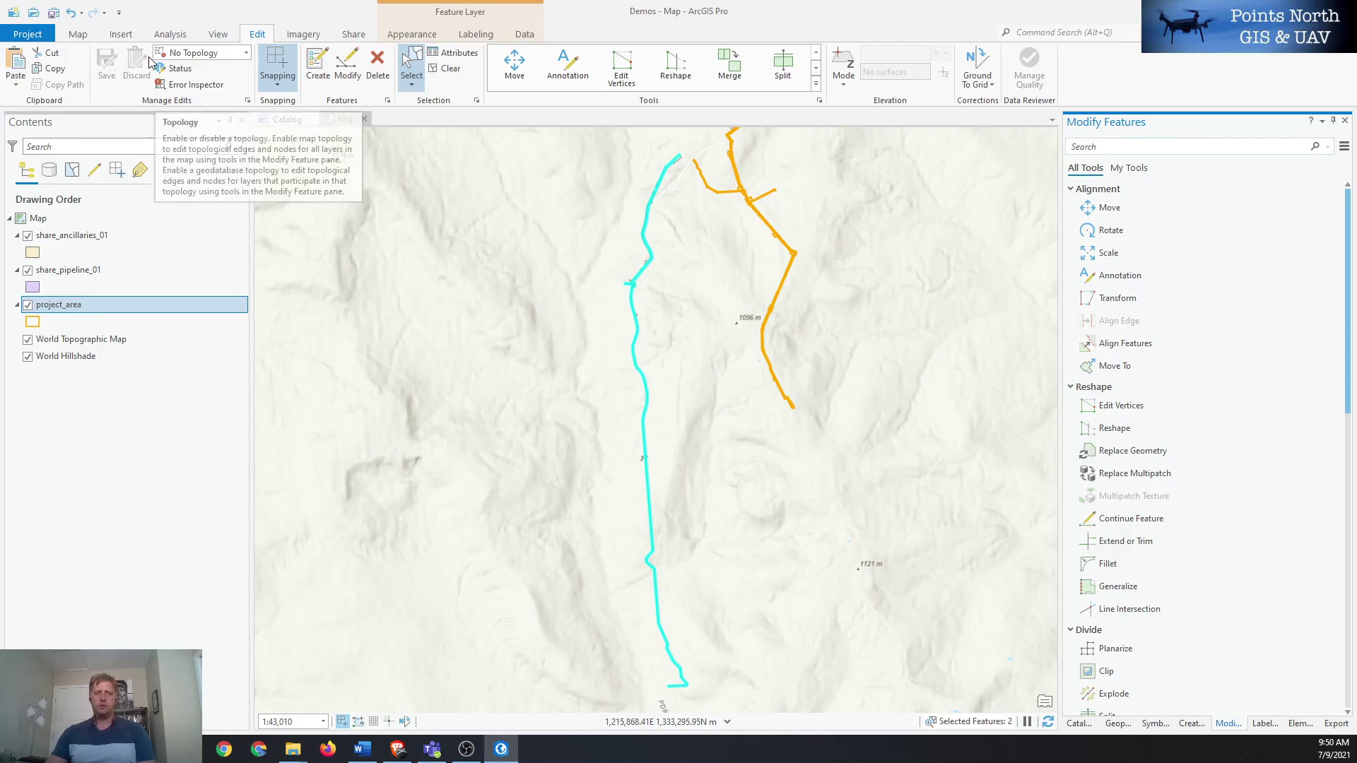
pyautogui.click(16, 85)
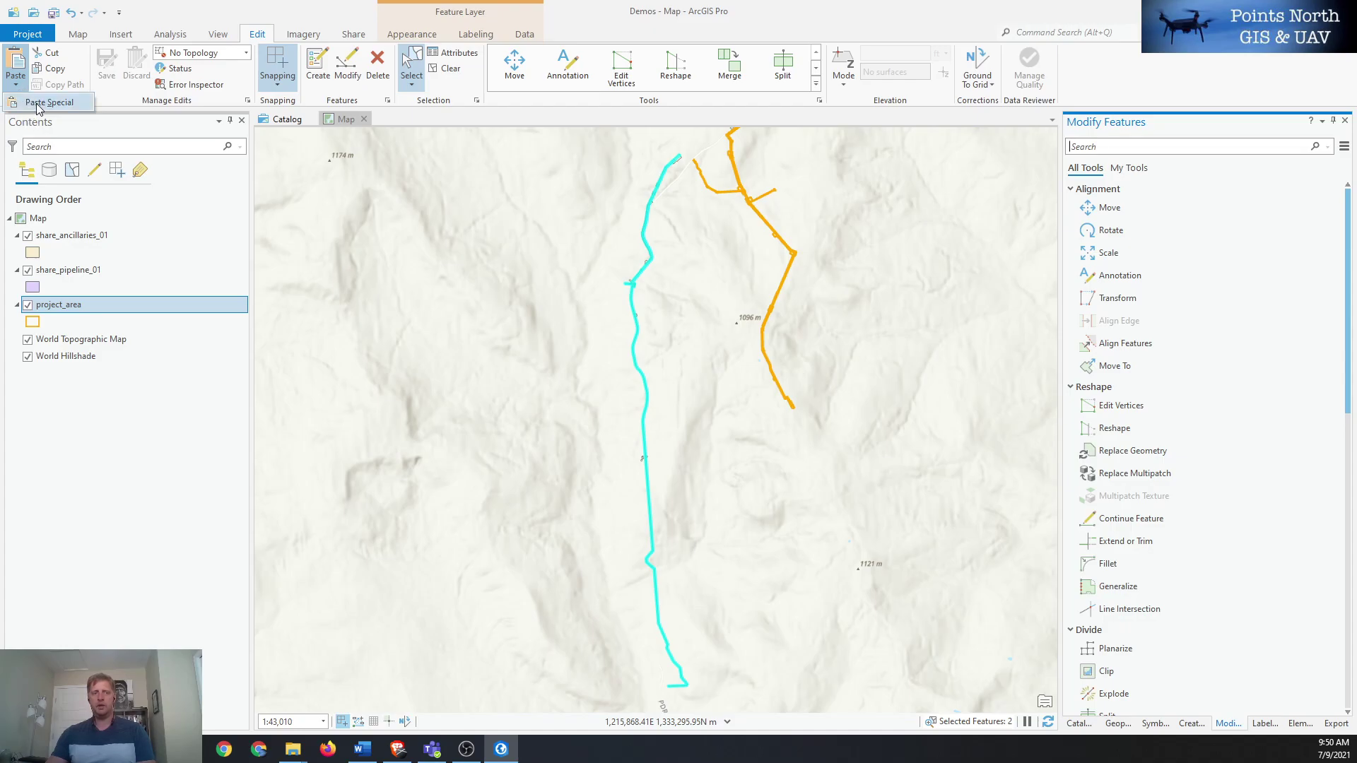
pyautogui.click(36, 103)
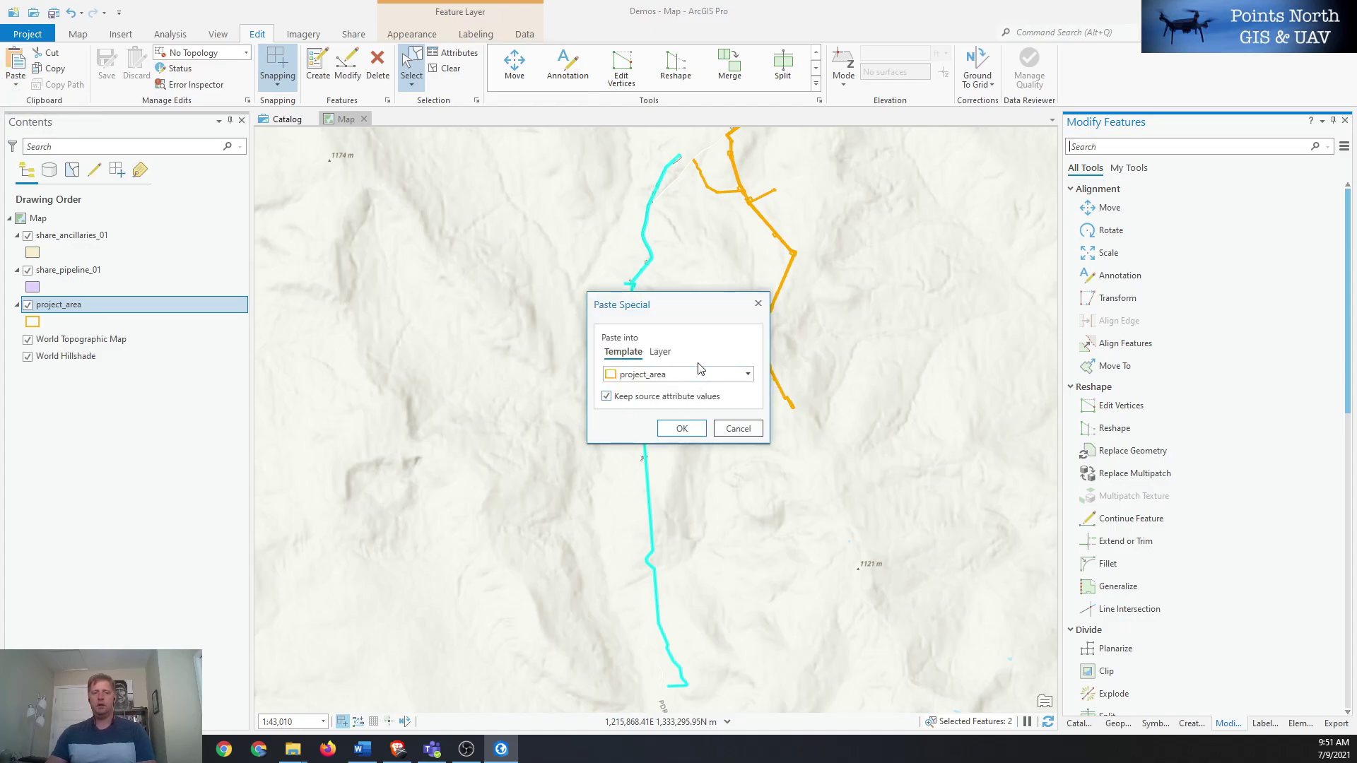
pyautogui.click(748, 374)
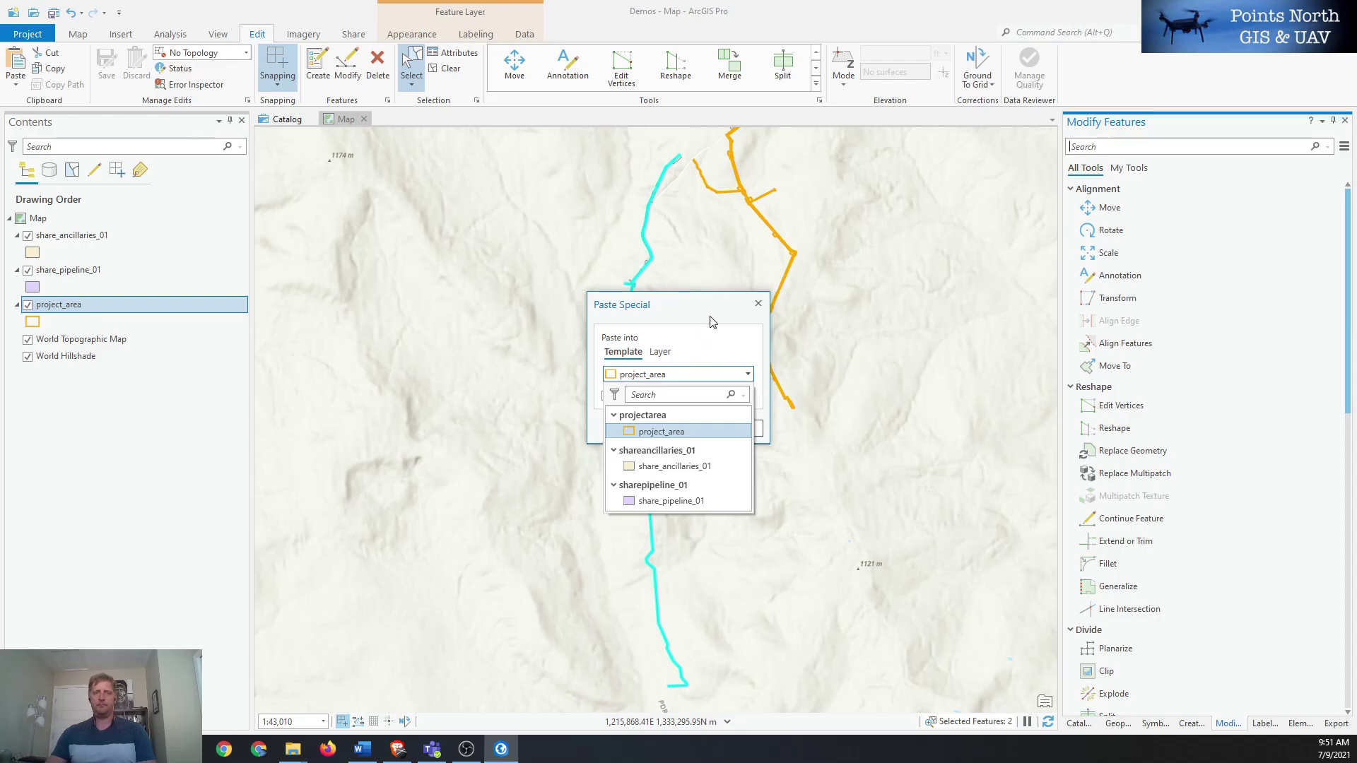
pyautogui.click(713, 322)
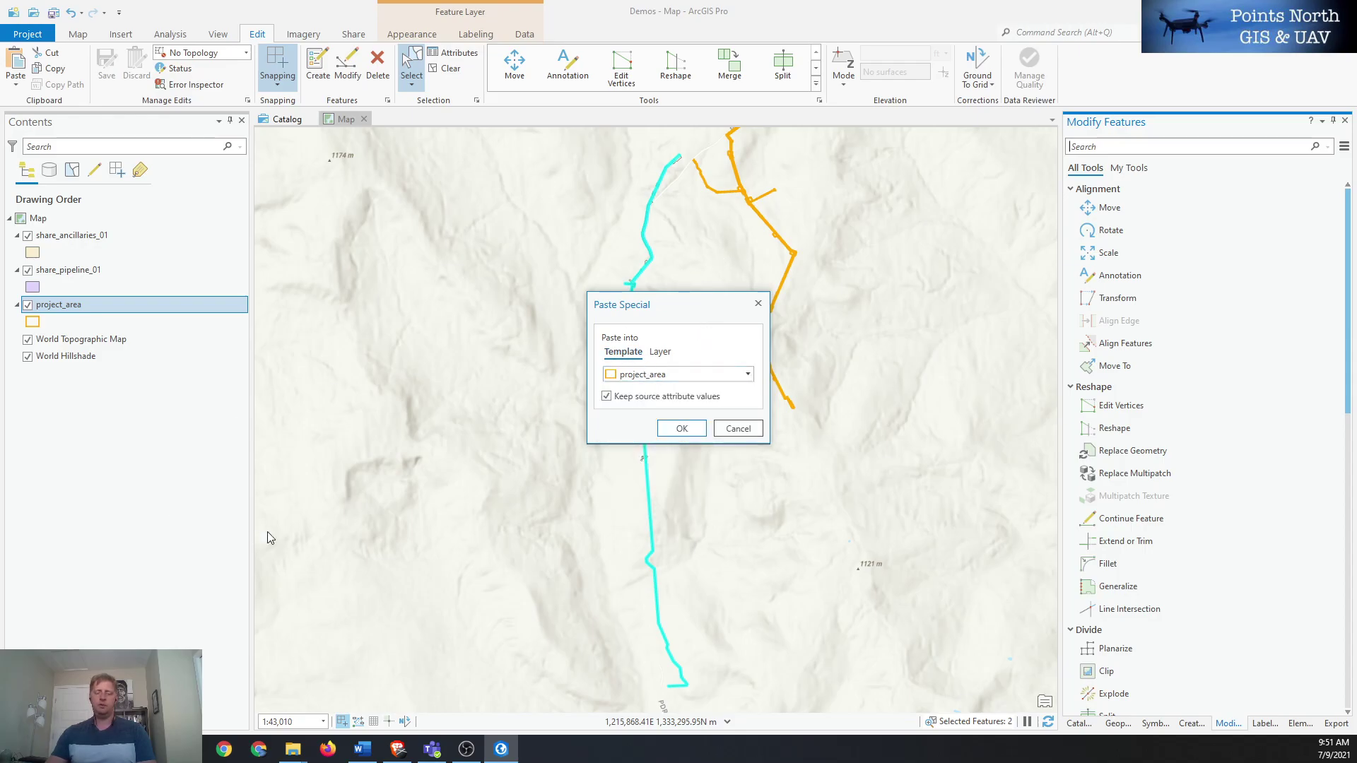
pyautogui.click(747, 376)
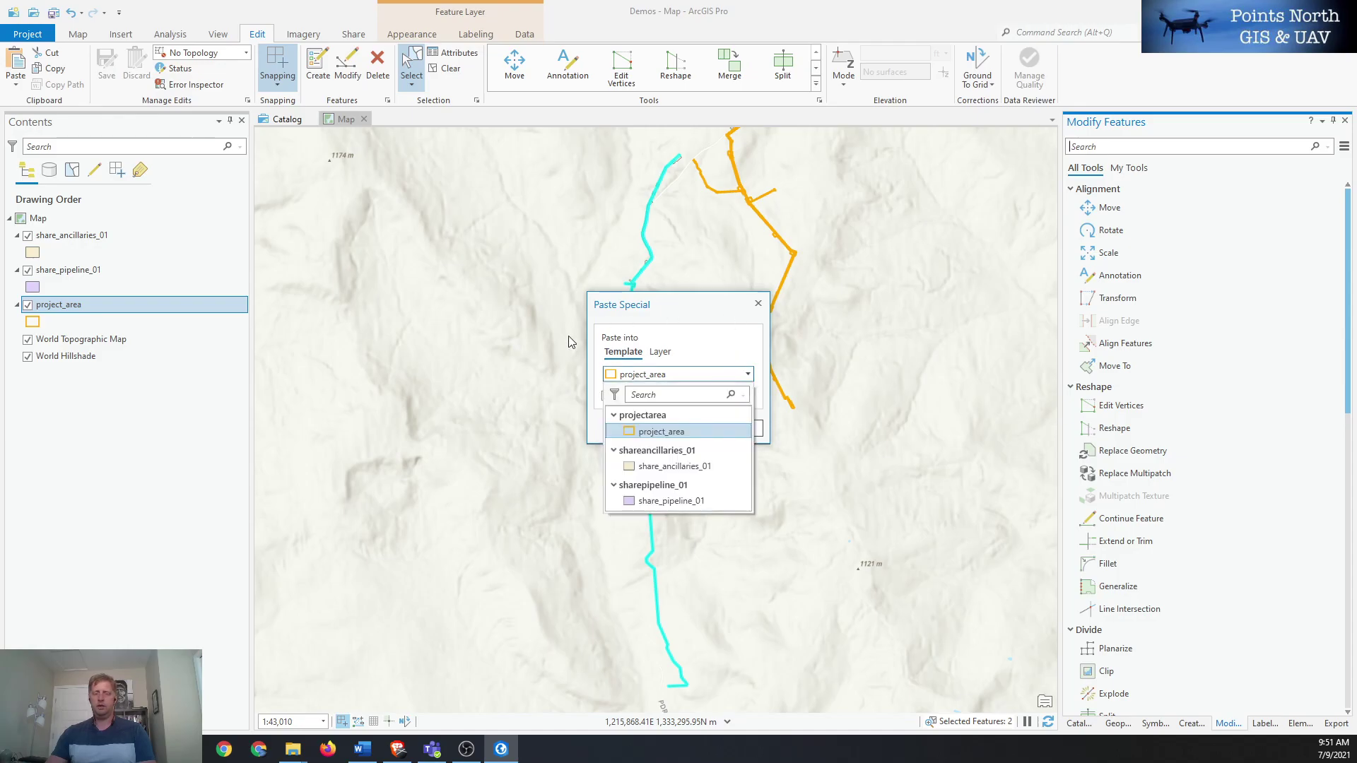
pyautogui.click(695, 337)
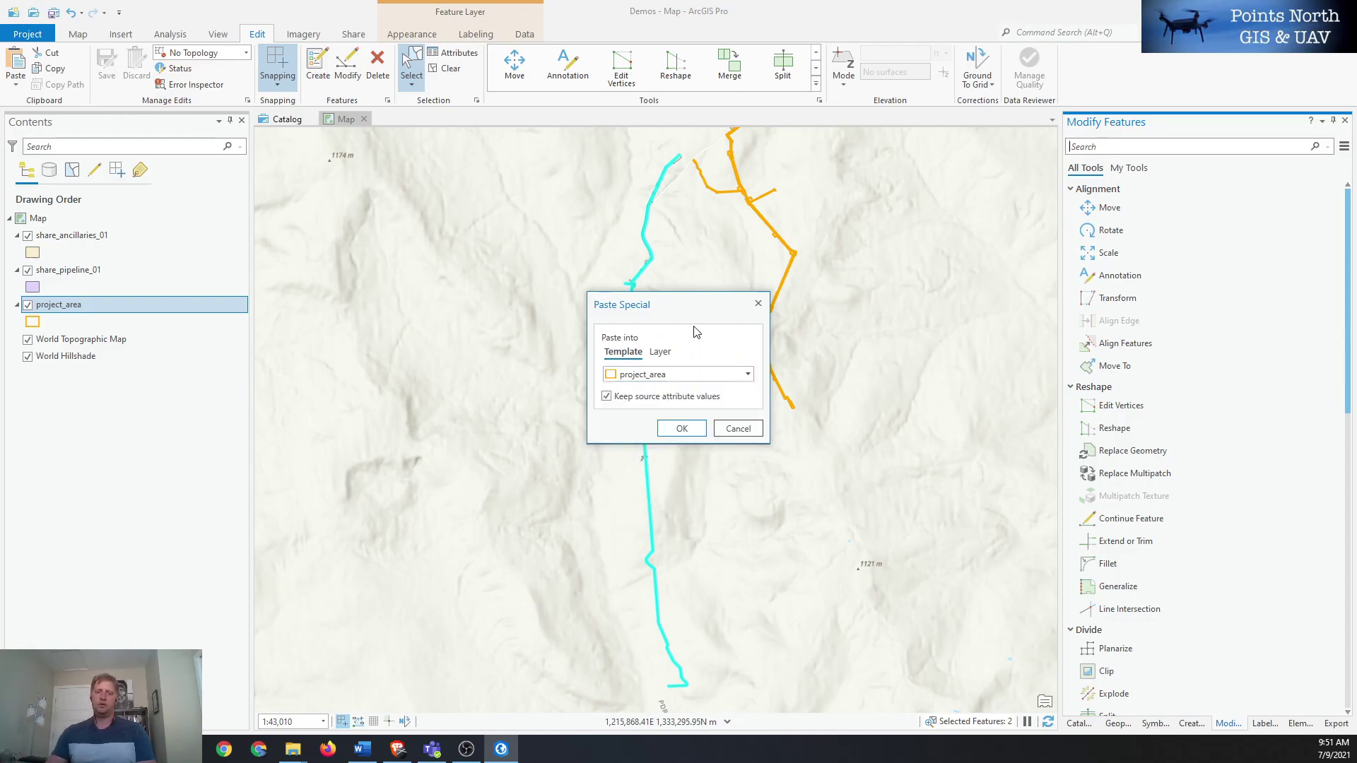
pyautogui.click(747, 370)
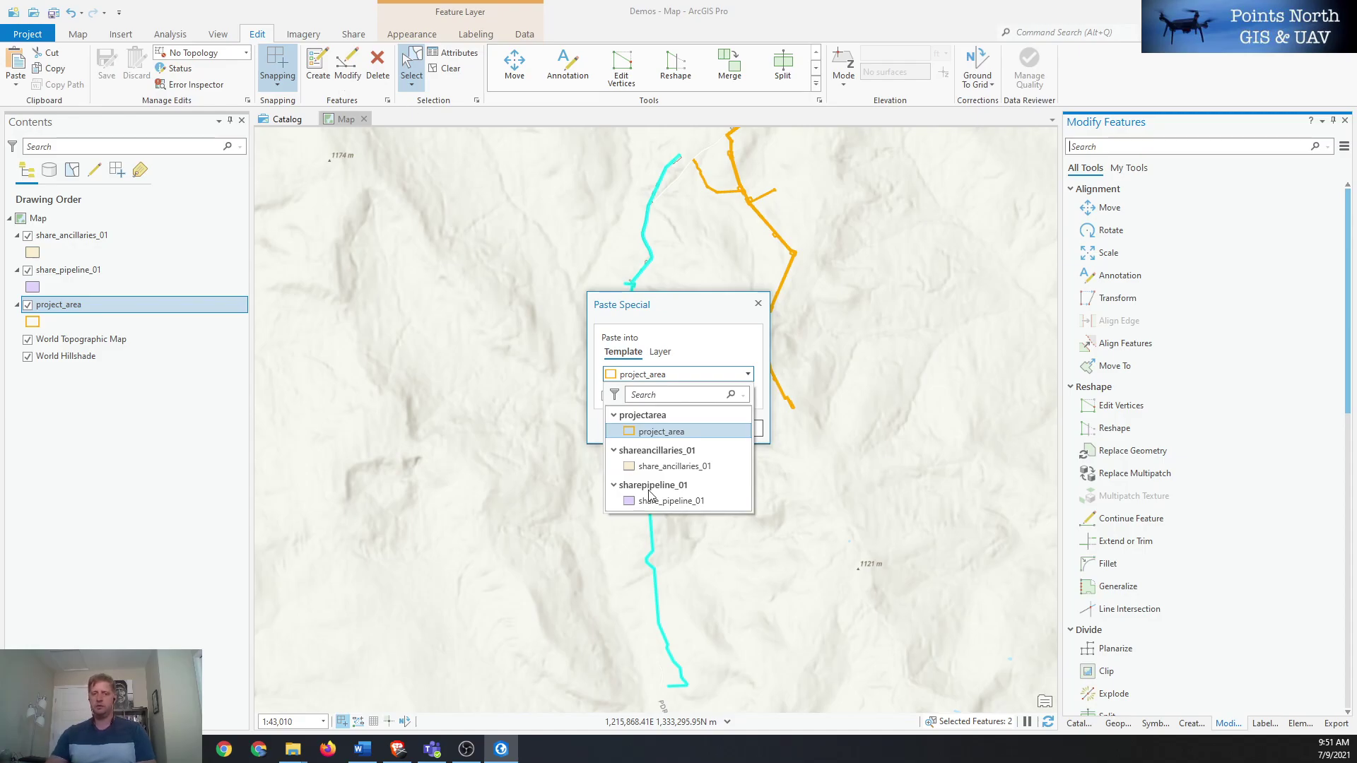
pyautogui.click(692, 432)
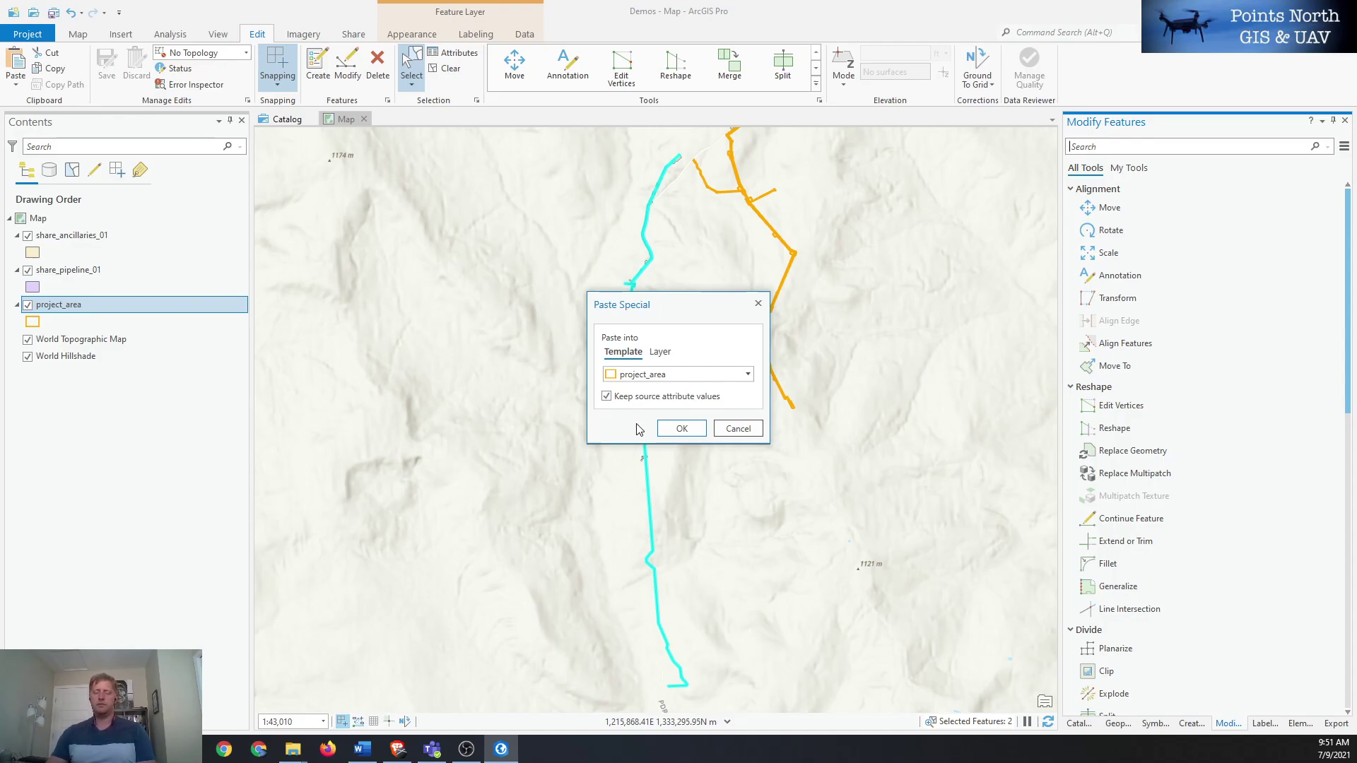
pyautogui.click(682, 428)
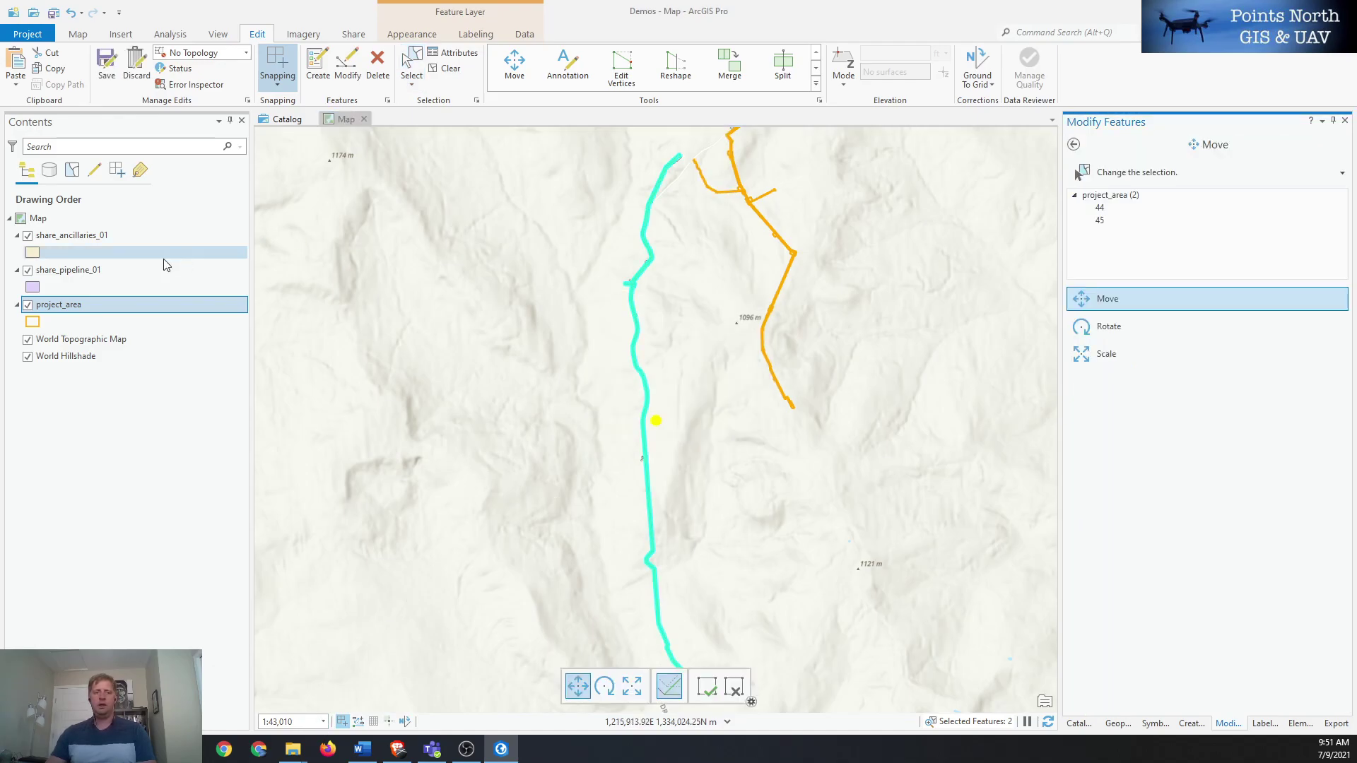
# - Clear the selection and hide the share_pipeline_01 and share_ancillaries_01 layers to inspect the pasted pipeline on the map
pyautogui.click(449, 69)
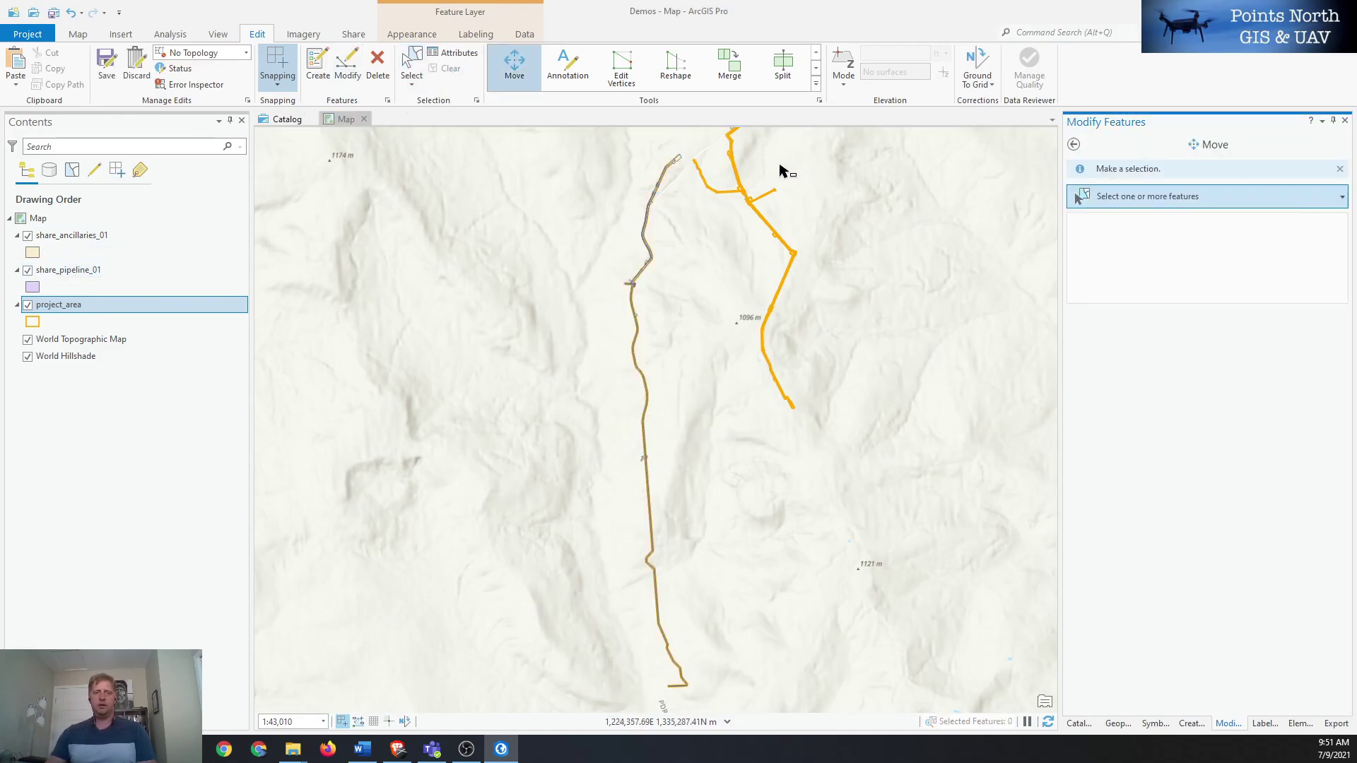
pyautogui.click(29, 272)
pyautogui.click(28, 236)
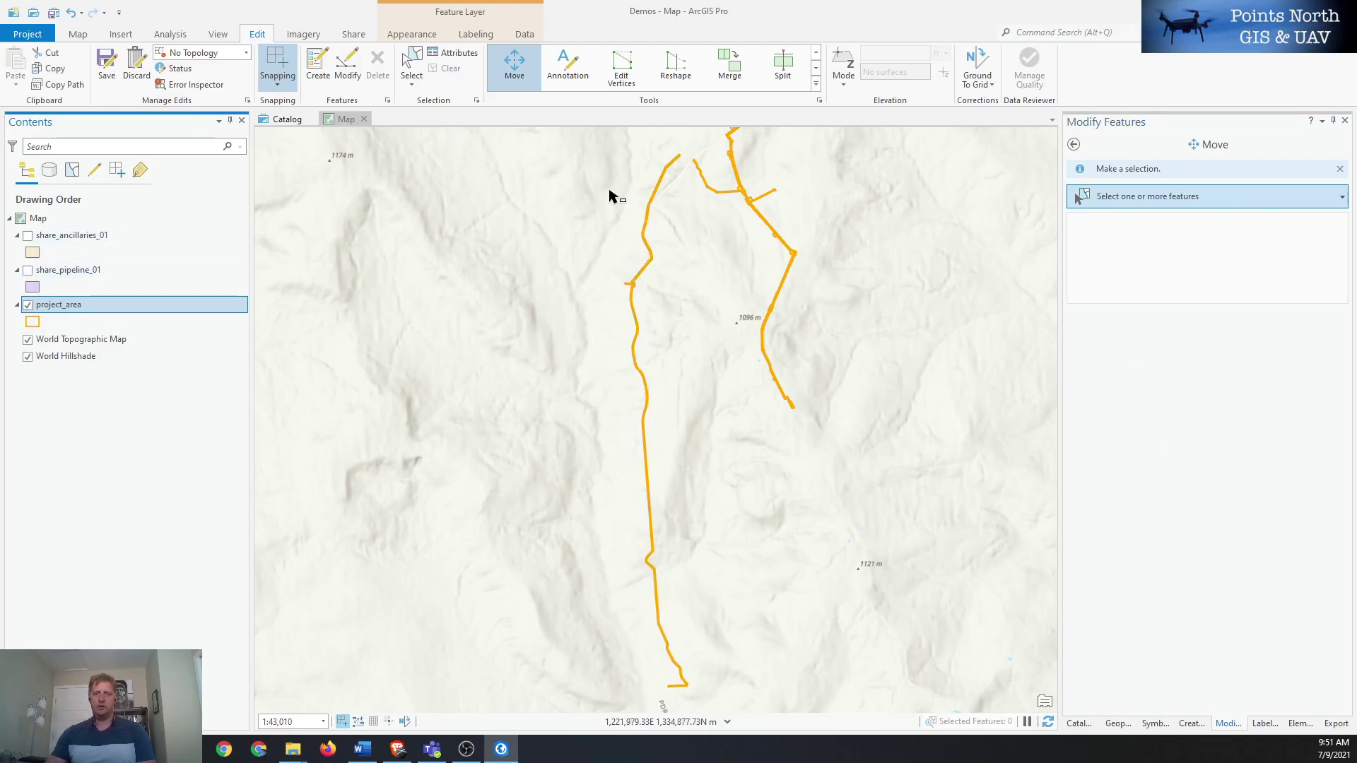
pyautogui.click(679, 353)
pyautogui.press('Up')
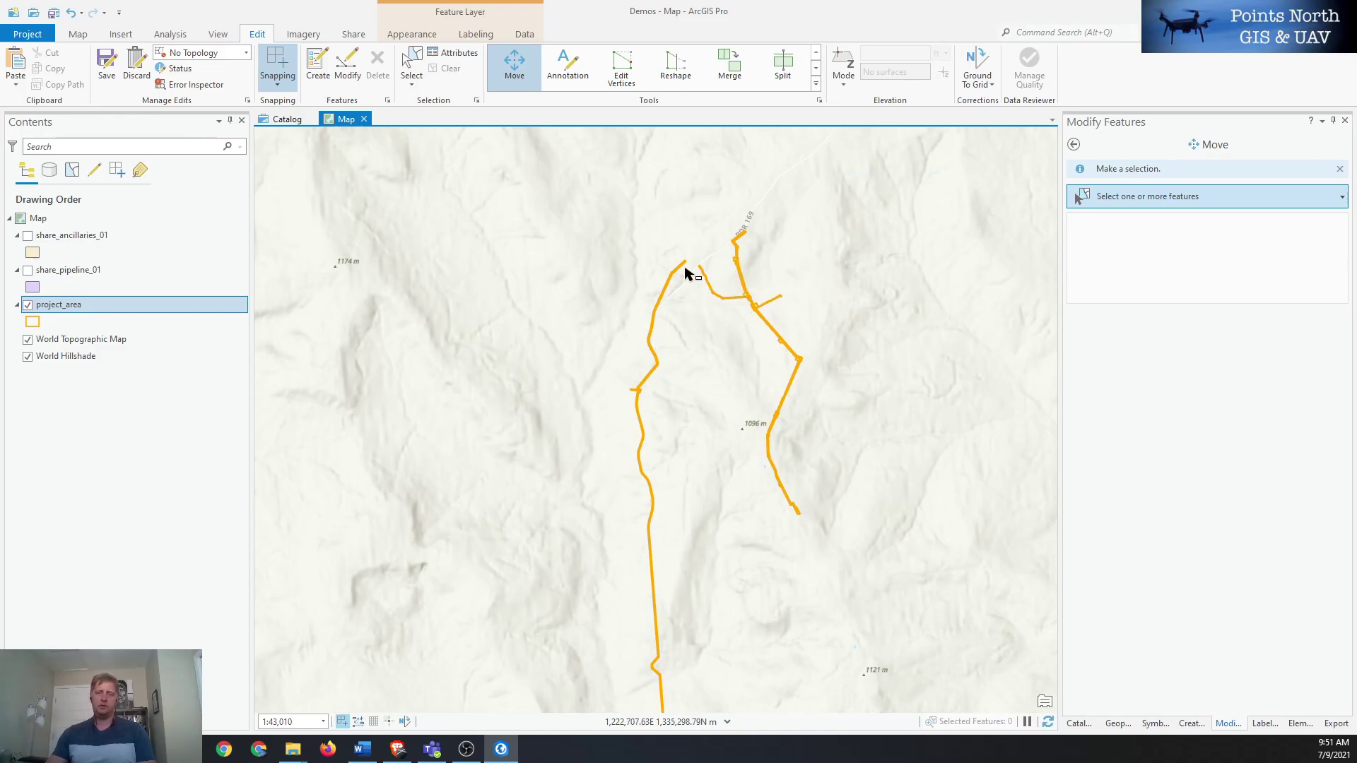
pyautogui.press('Down')
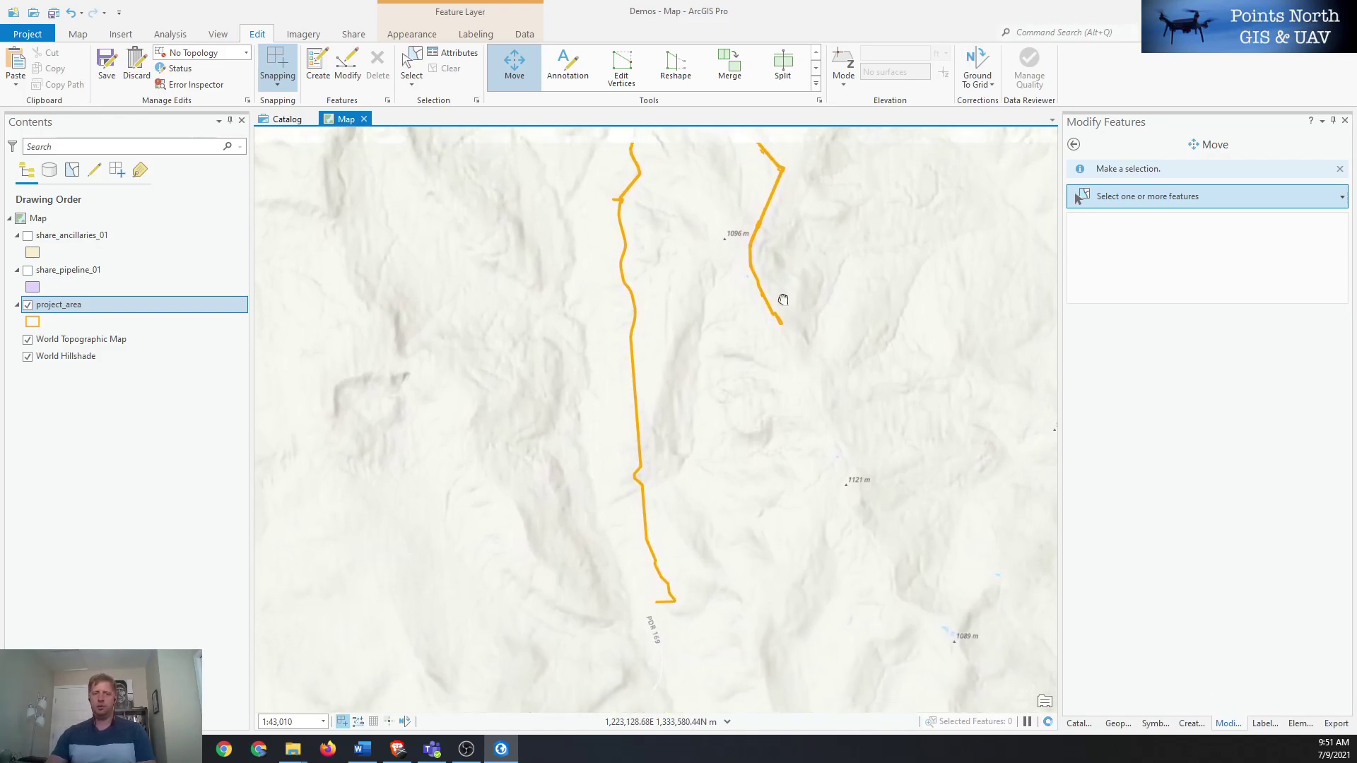
# - Save all edits made to the project_area layer and look over the pasted pipeline
pyautogui.click(107, 69)
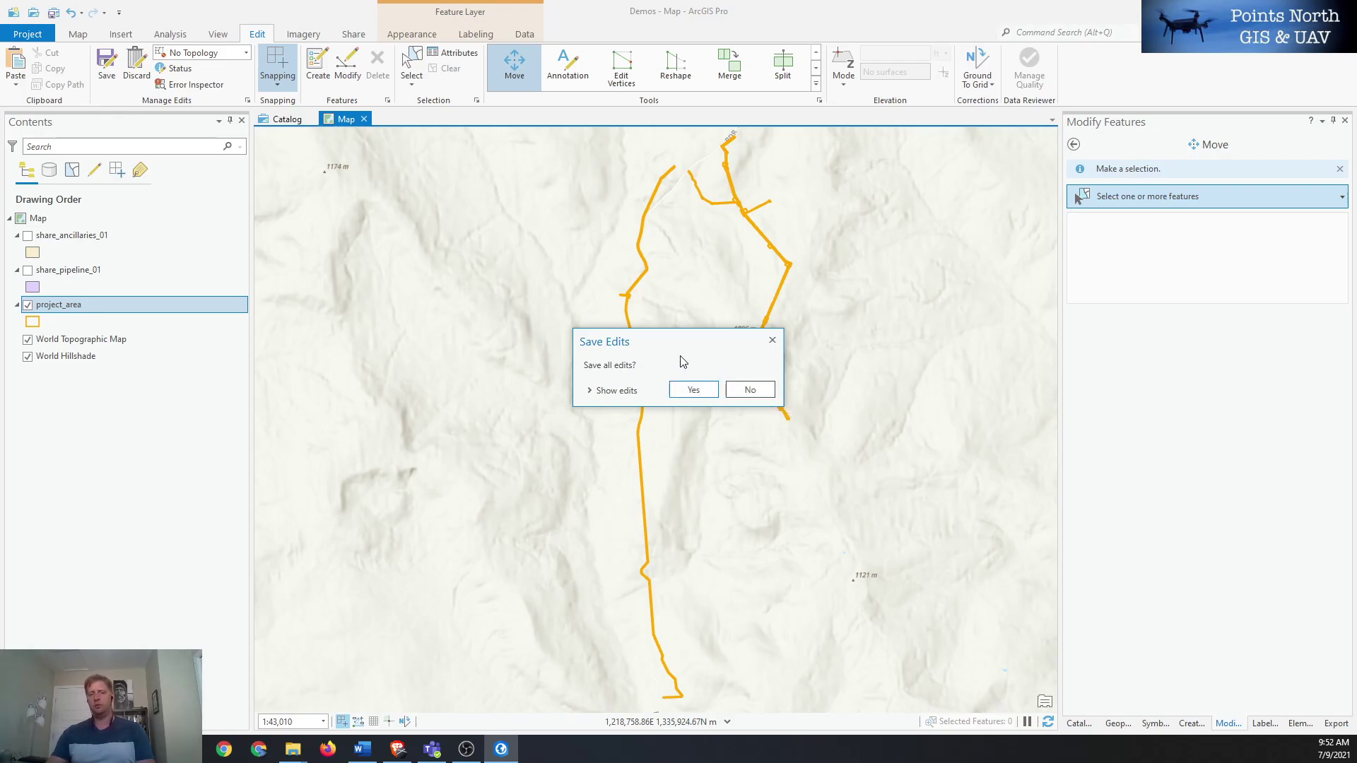
pyautogui.click(692, 389)
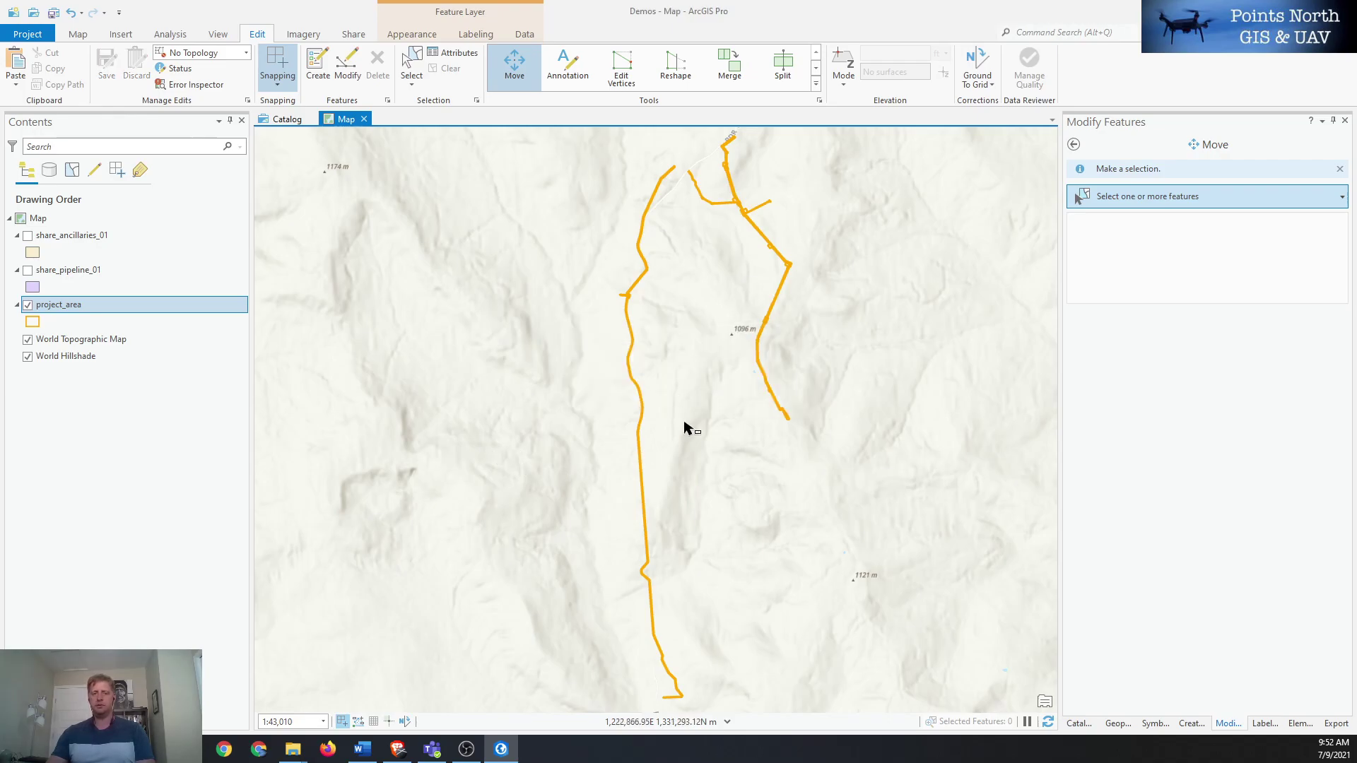
pyautogui.press('Down')
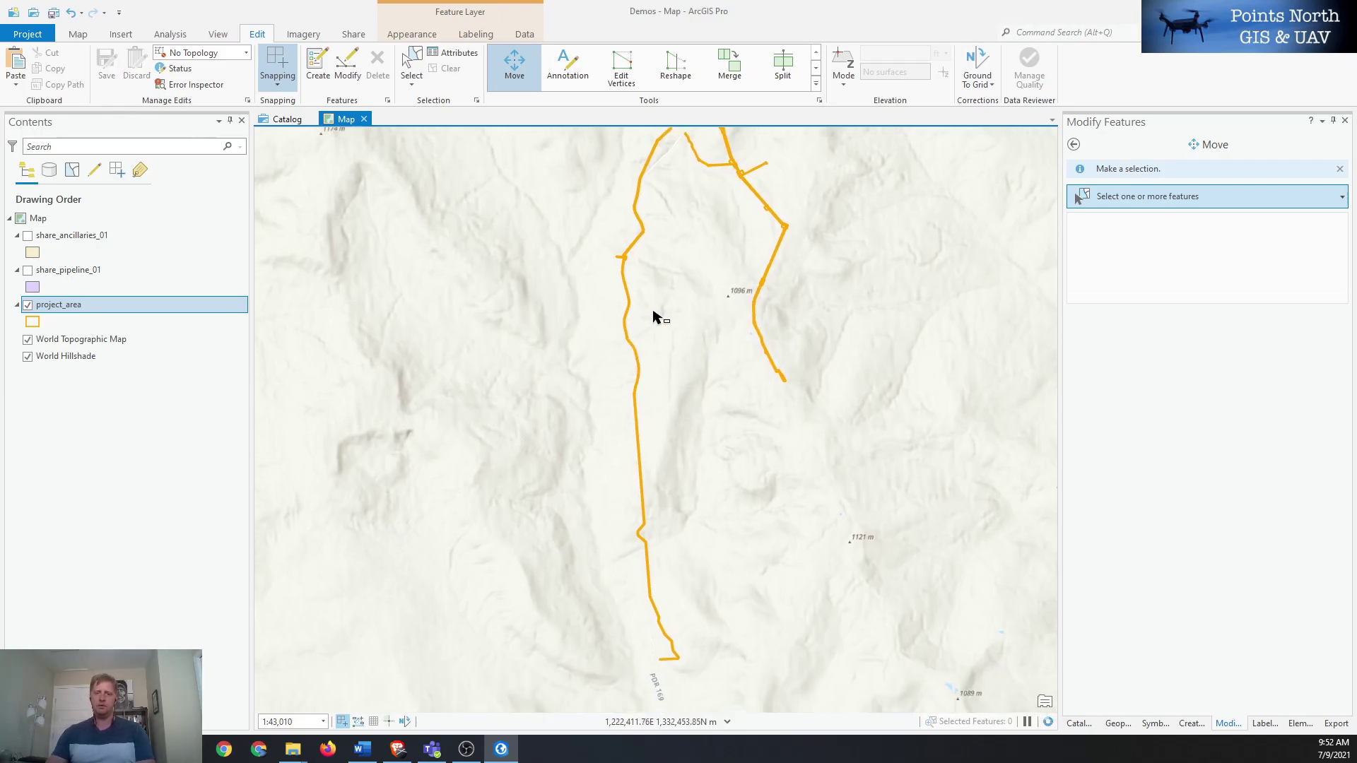
pyautogui.moveTo(653, 316); pyautogui.dragTo(672, 424)
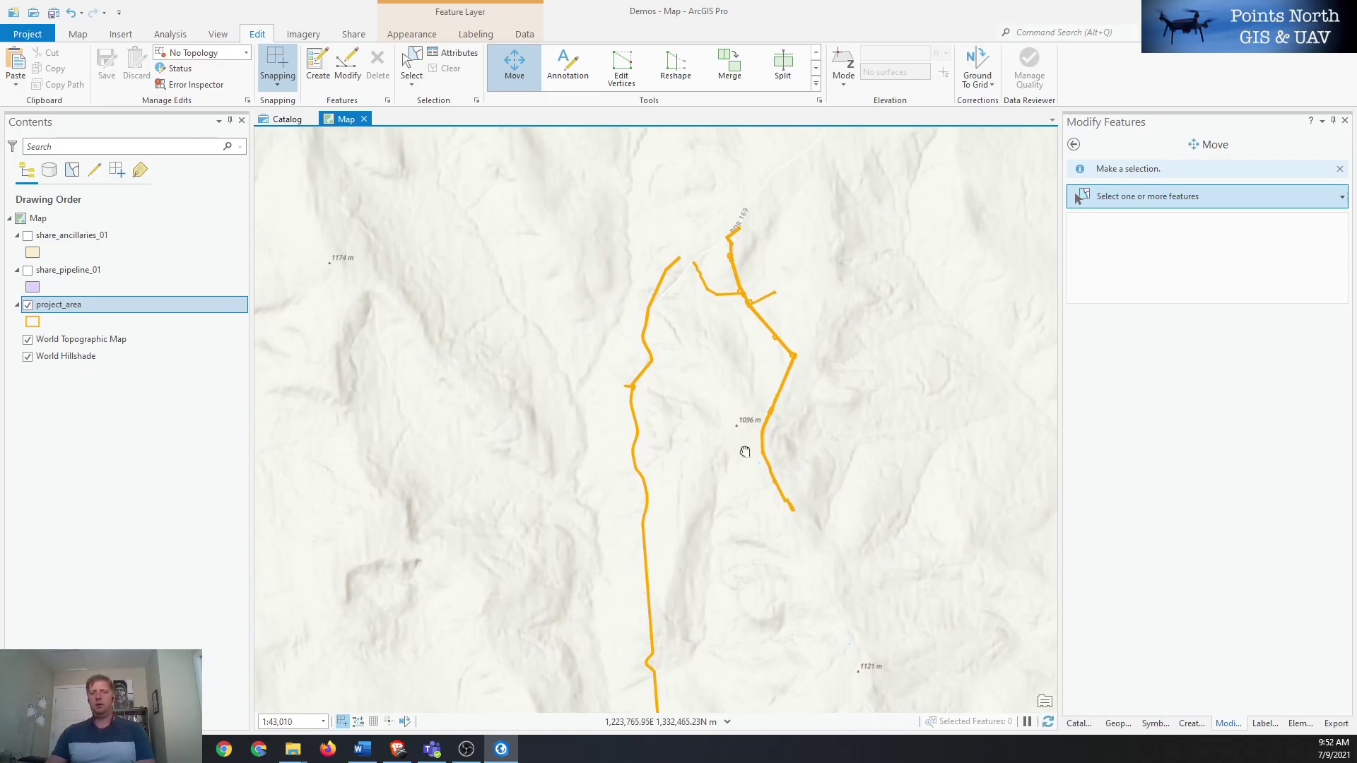
# - Show the share_pipeline_01 layer briefly to compare it with the pasted pipeline, and hide it again
pyautogui.click(28, 270)
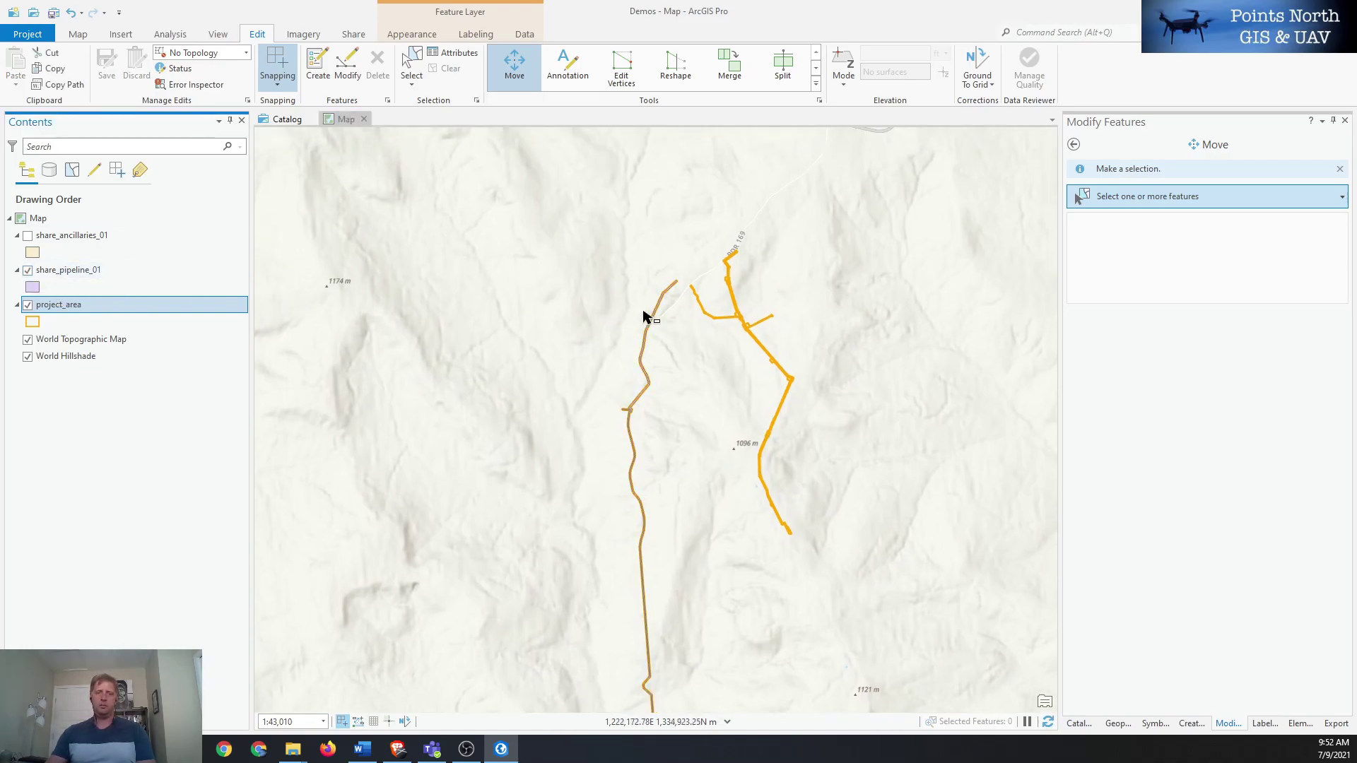
pyautogui.click(27, 270)
pyautogui.click(672, 448)
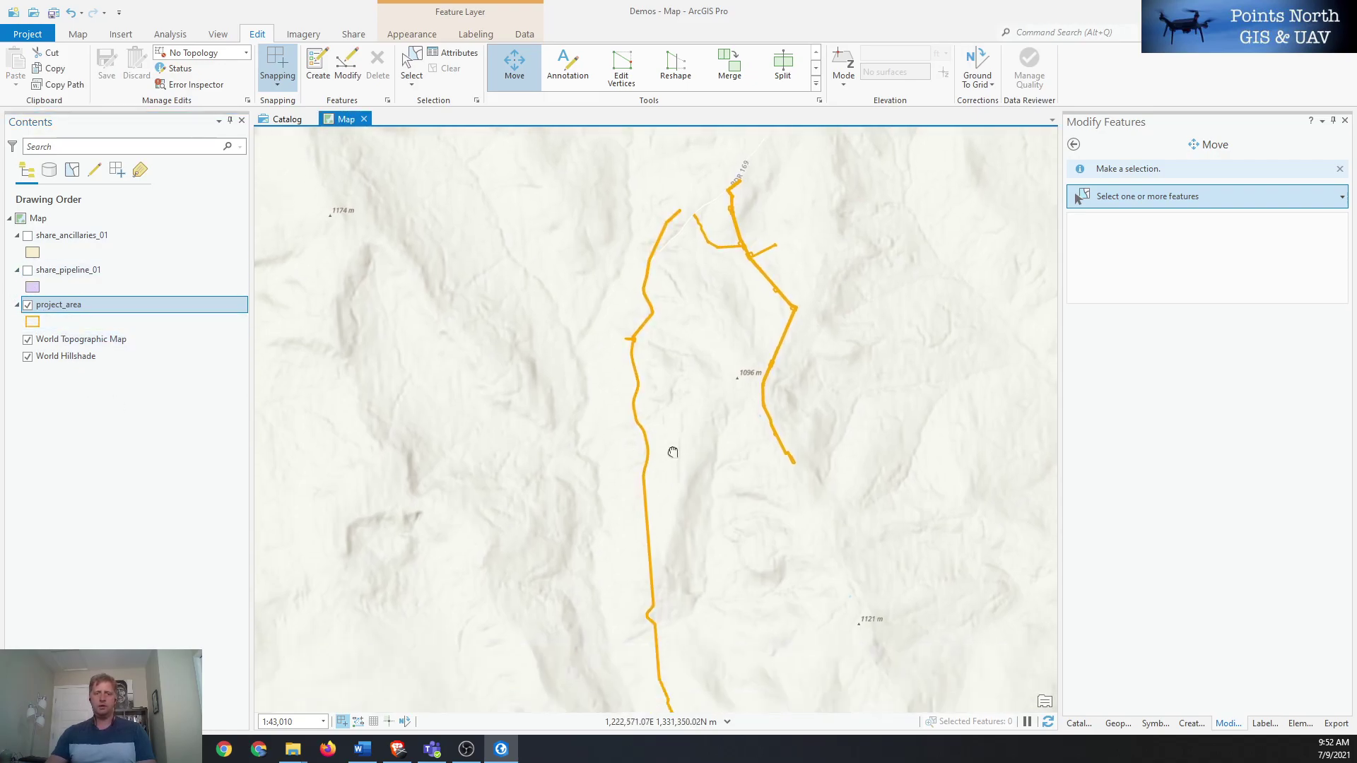
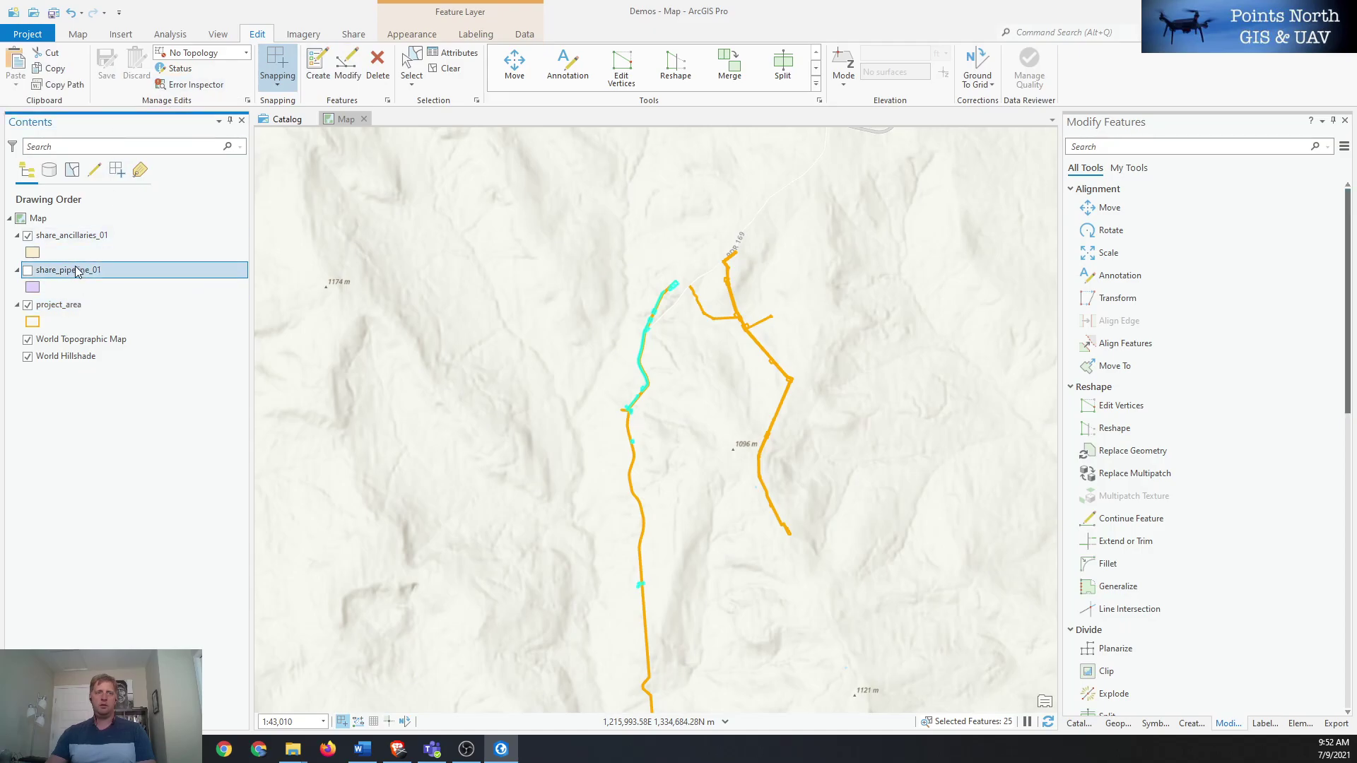
# - Make project_area the active layer, clear the selected ancillary features and open the tools for modifying features
pyautogui.click(76, 236)
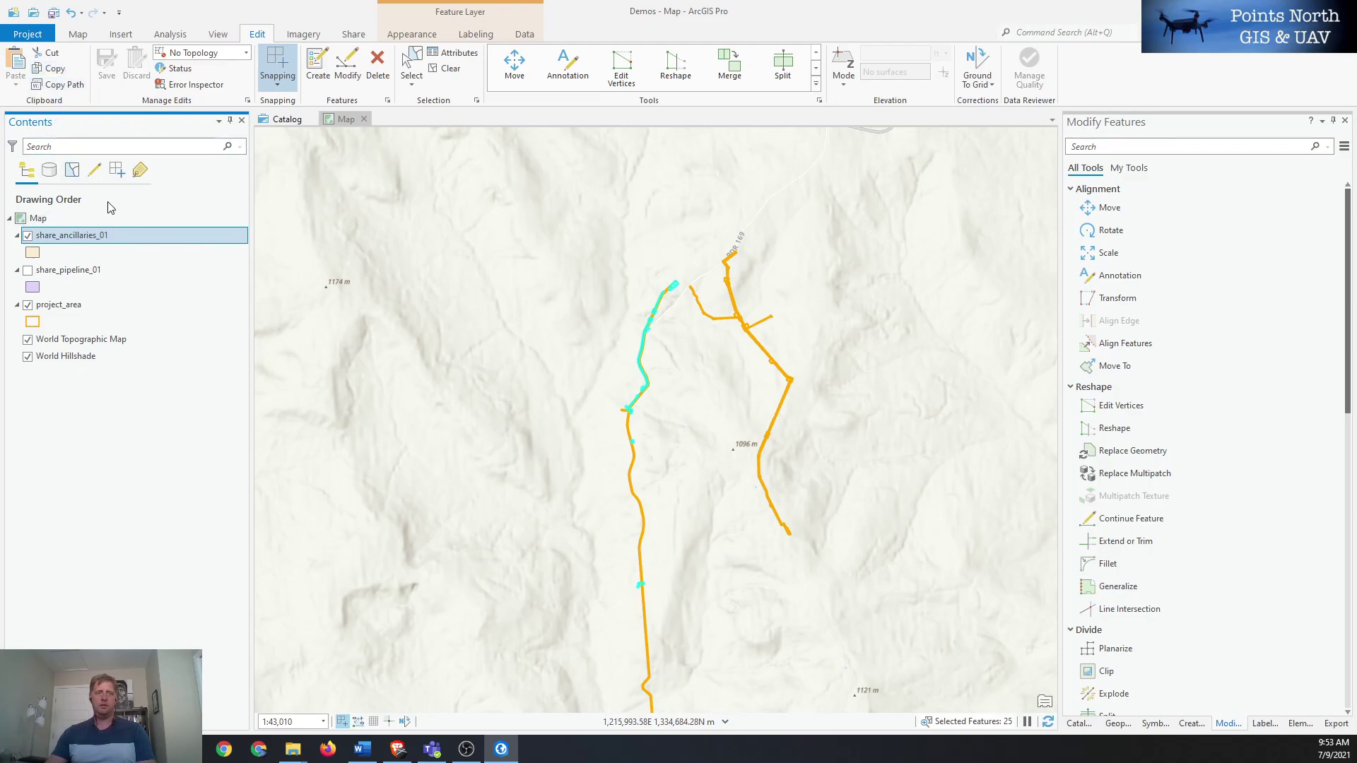
pyautogui.click(70, 309)
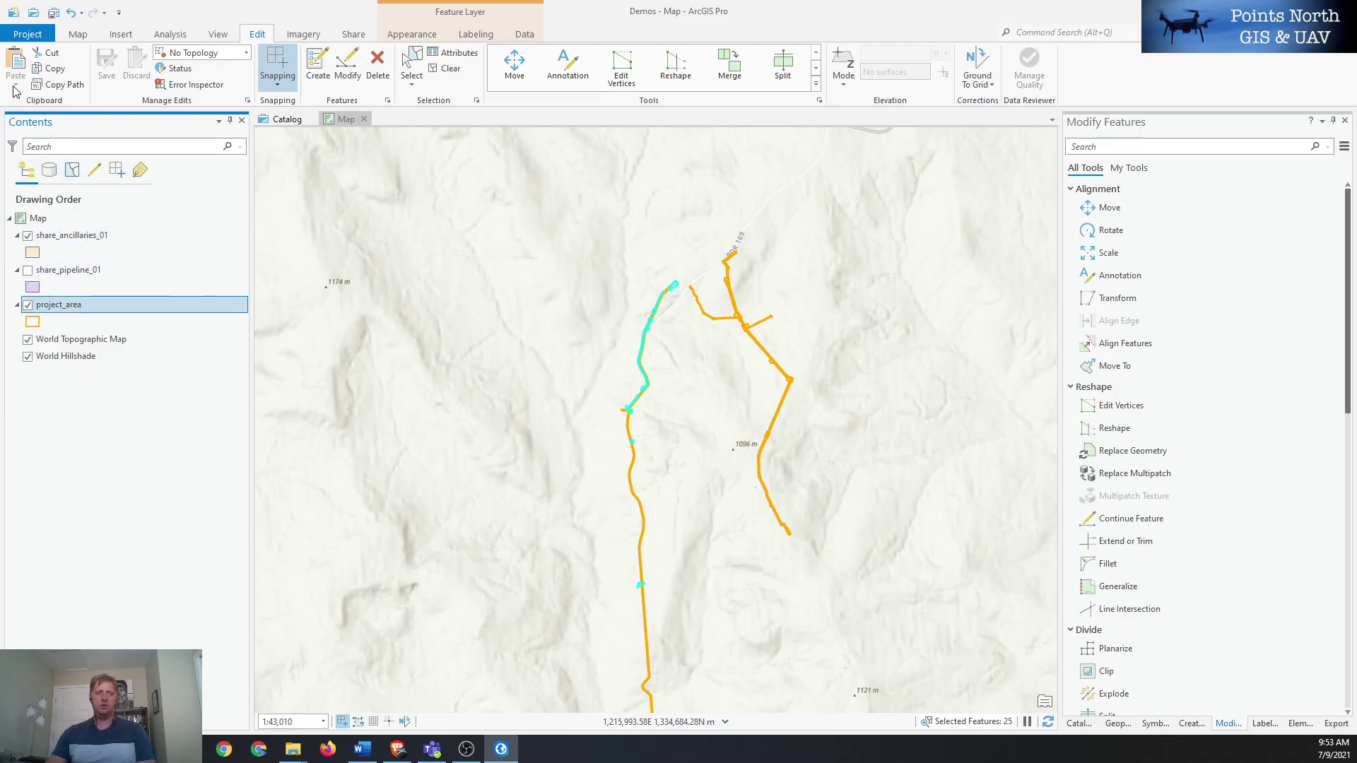
pyautogui.click(348, 68)
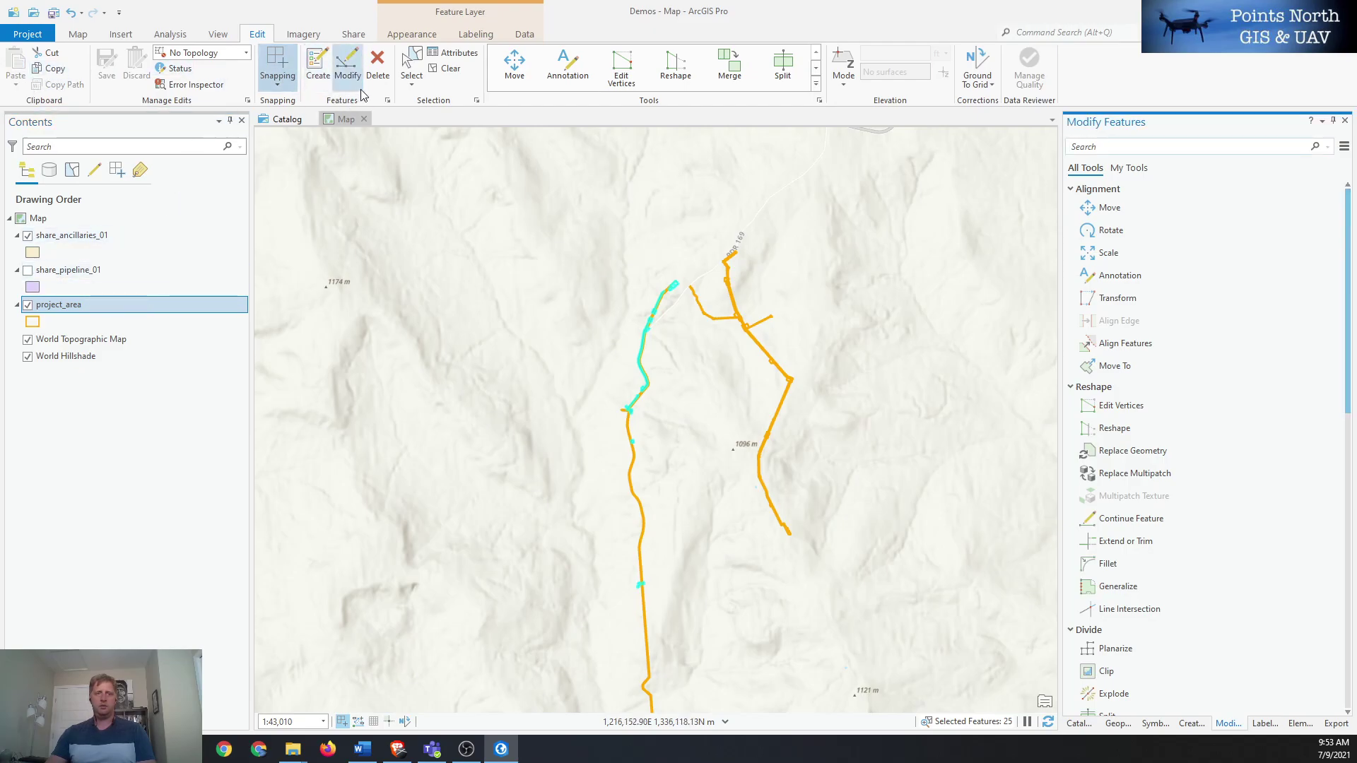
pyautogui.click(447, 72)
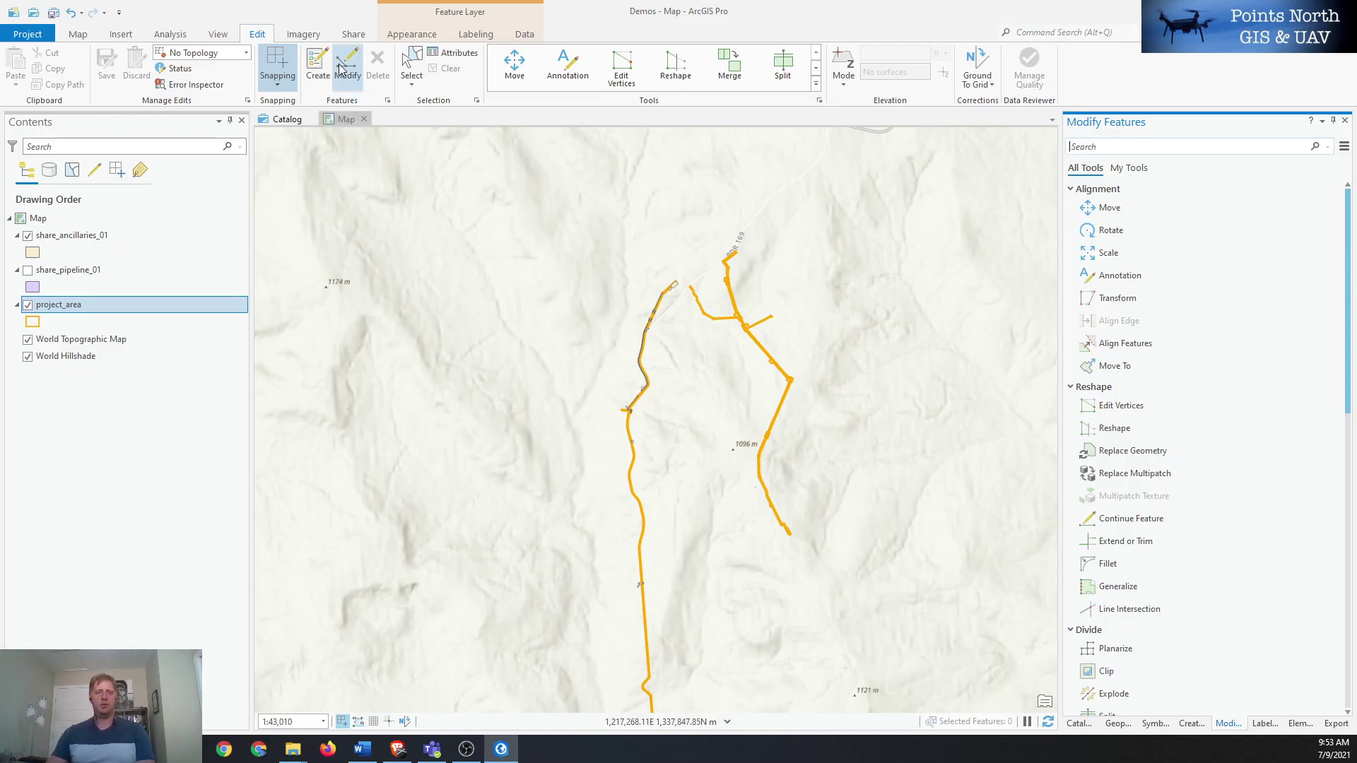
pyautogui.click(317, 76)
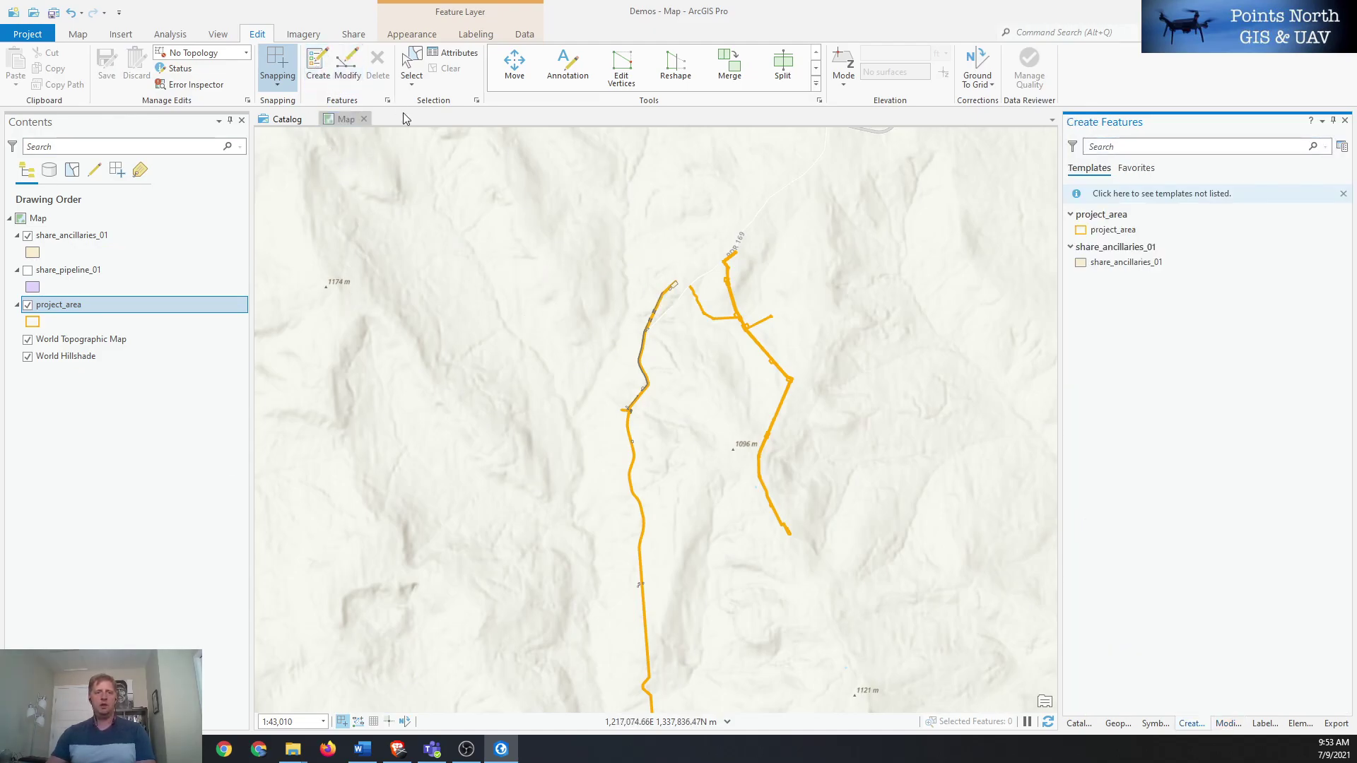
pyautogui.click(343, 71)
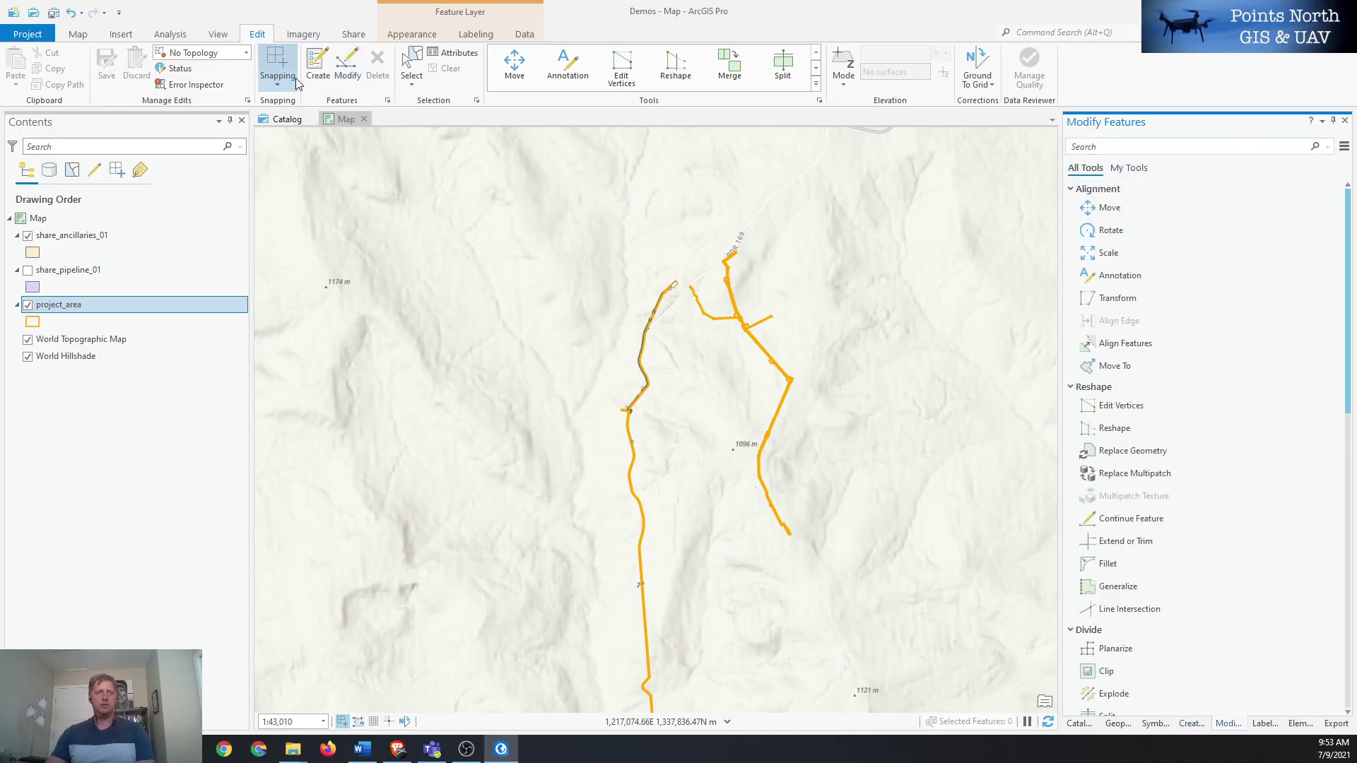
# - Make project_area the only selectable layer and bring up the feature modification tools
pyautogui.rightClick(53, 305)
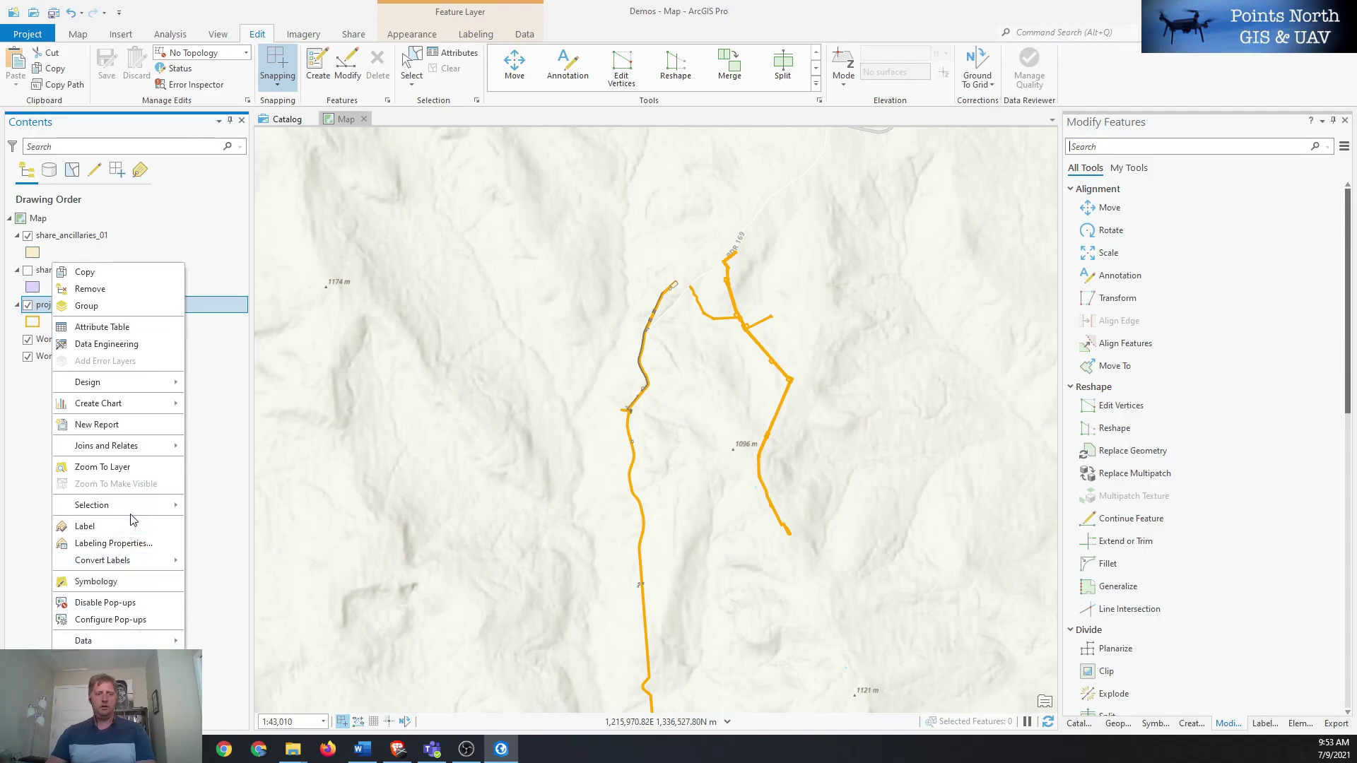
pyautogui.moveTo(140, 512)
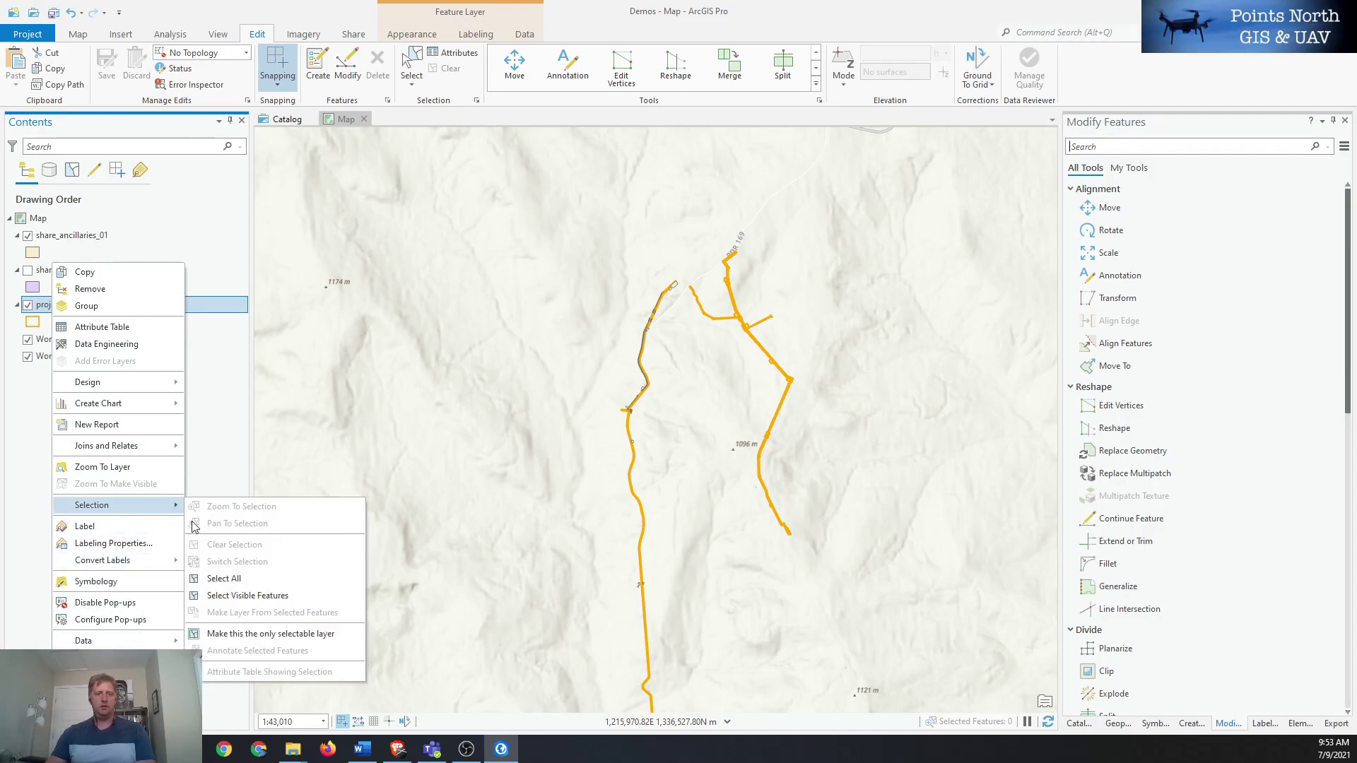
pyautogui.click(267, 634)
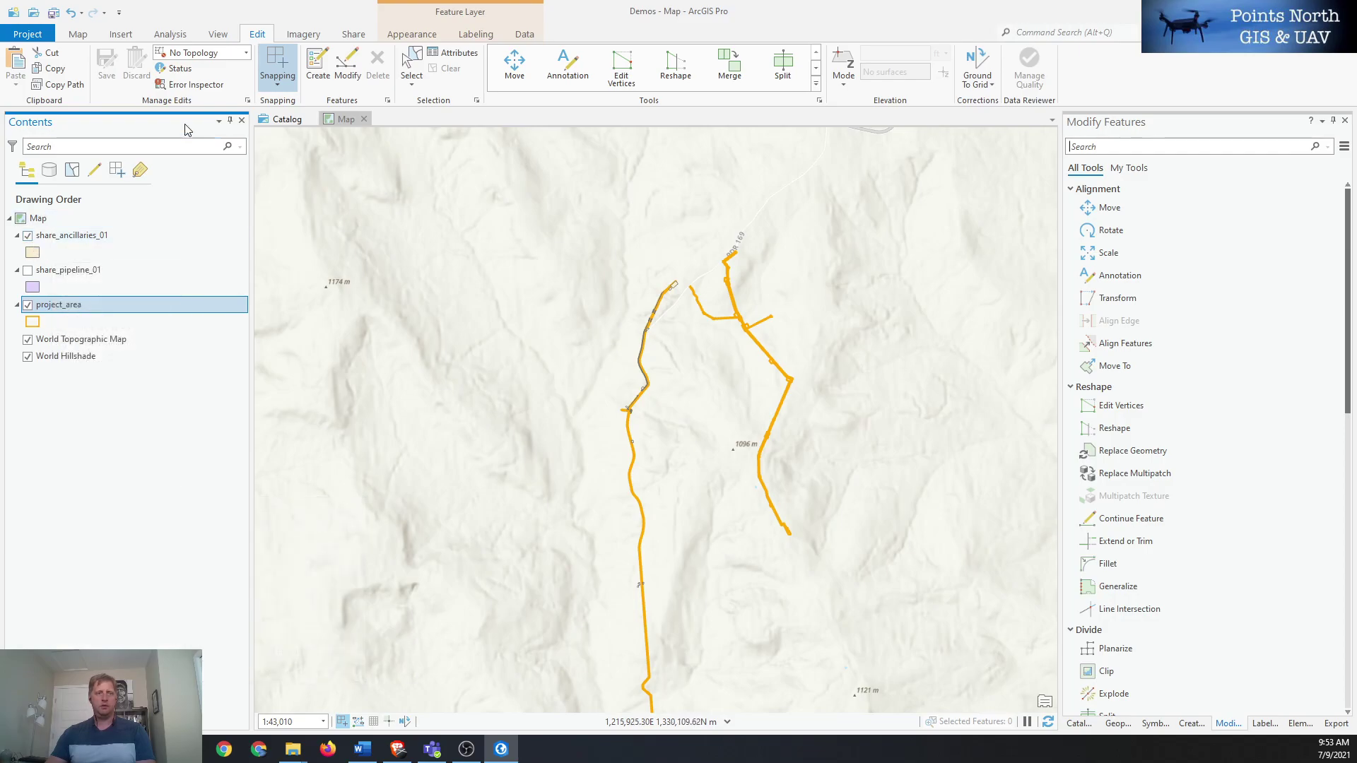
pyautogui.click(350, 77)
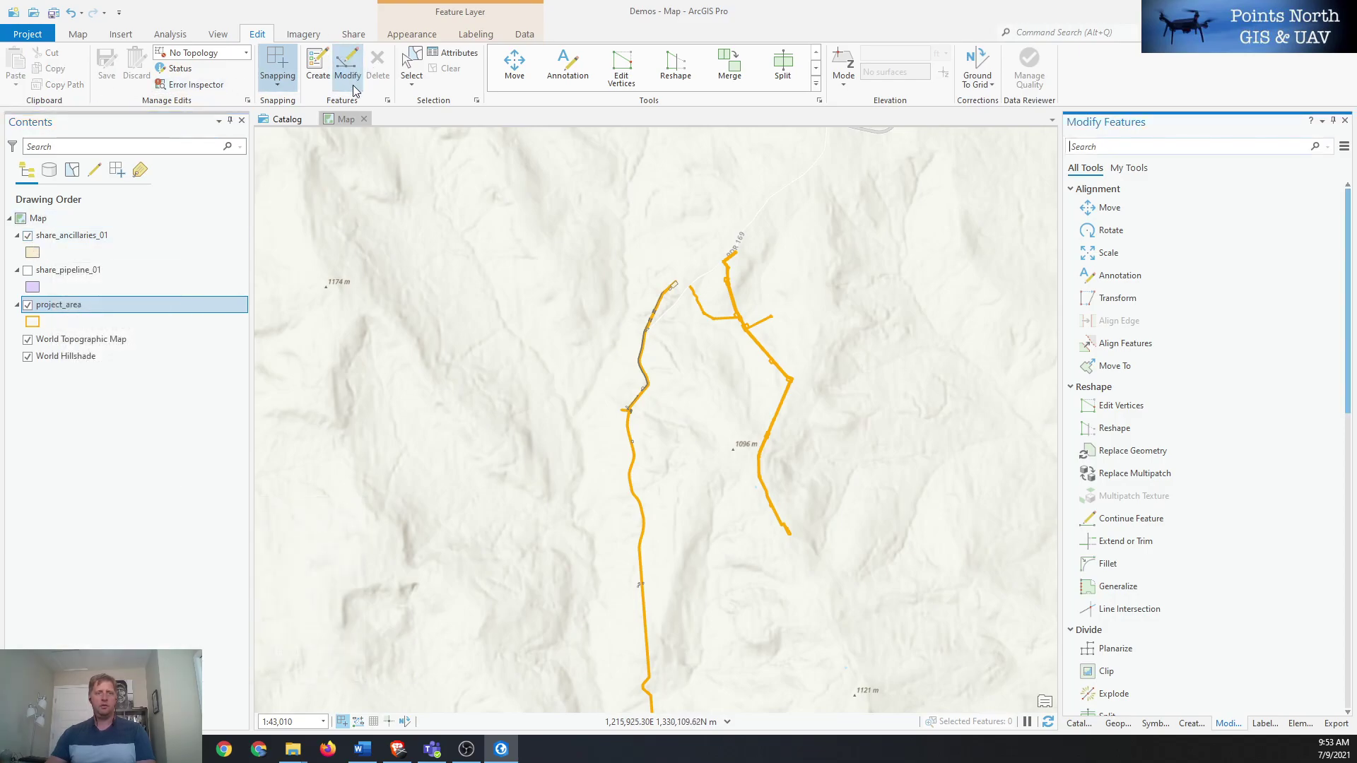
# - Make share_ancillaries_01 the only selectable layer
pyautogui.click(107, 239)
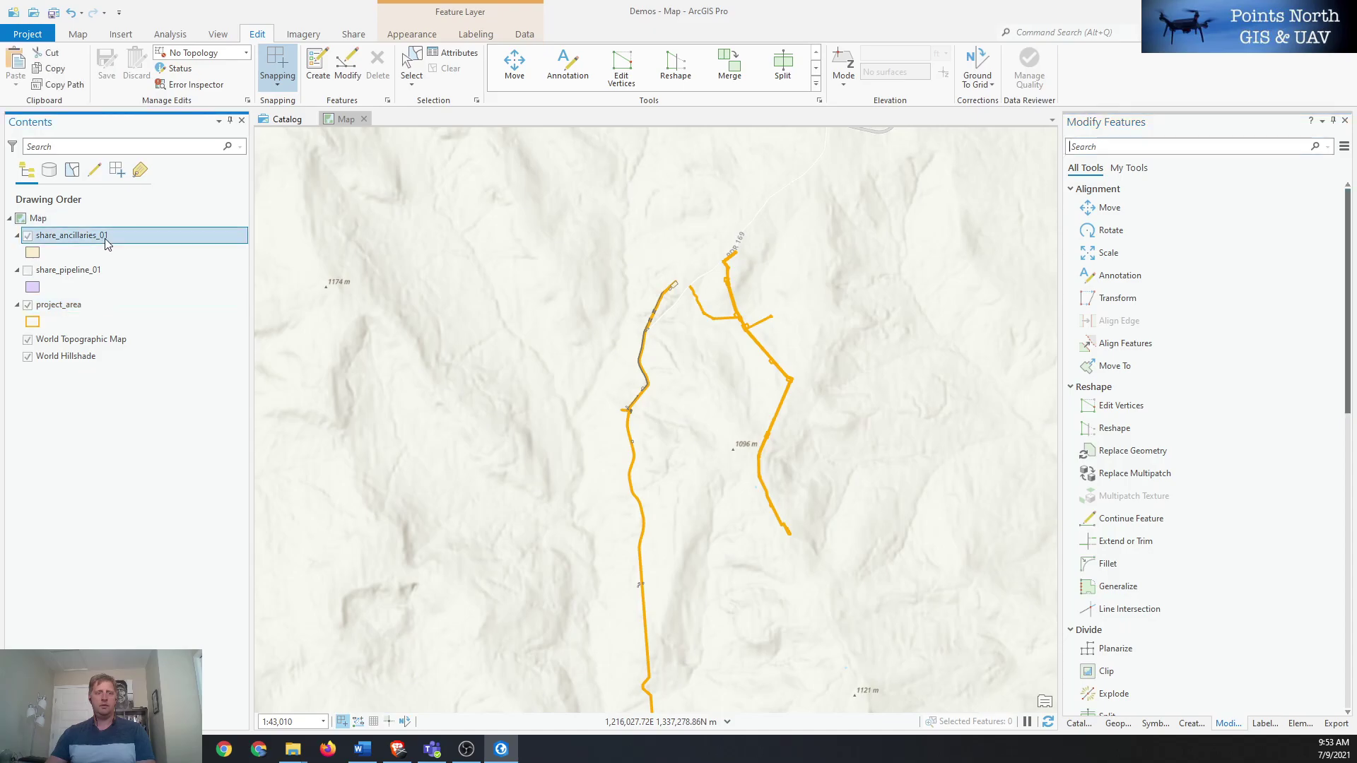
pyautogui.rightClick(109, 237)
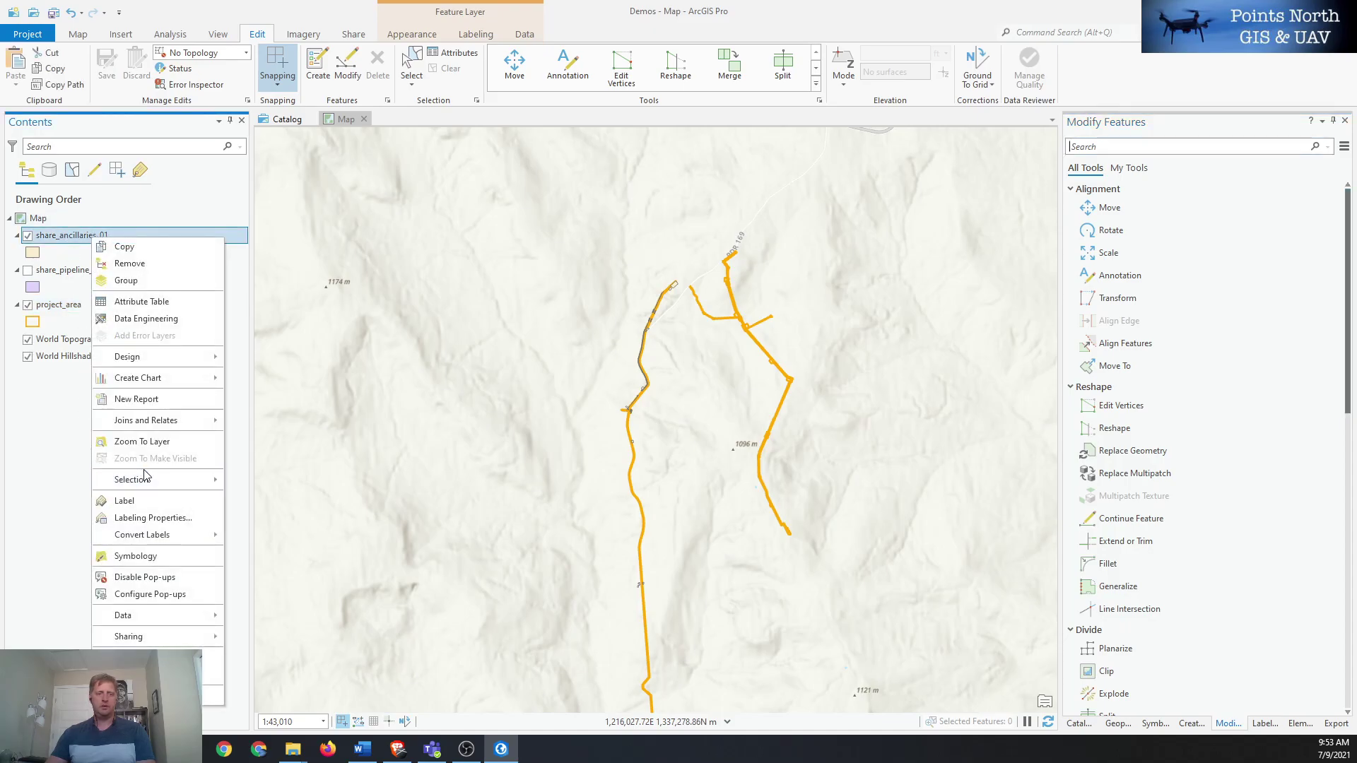
pyautogui.moveTo(182, 478)
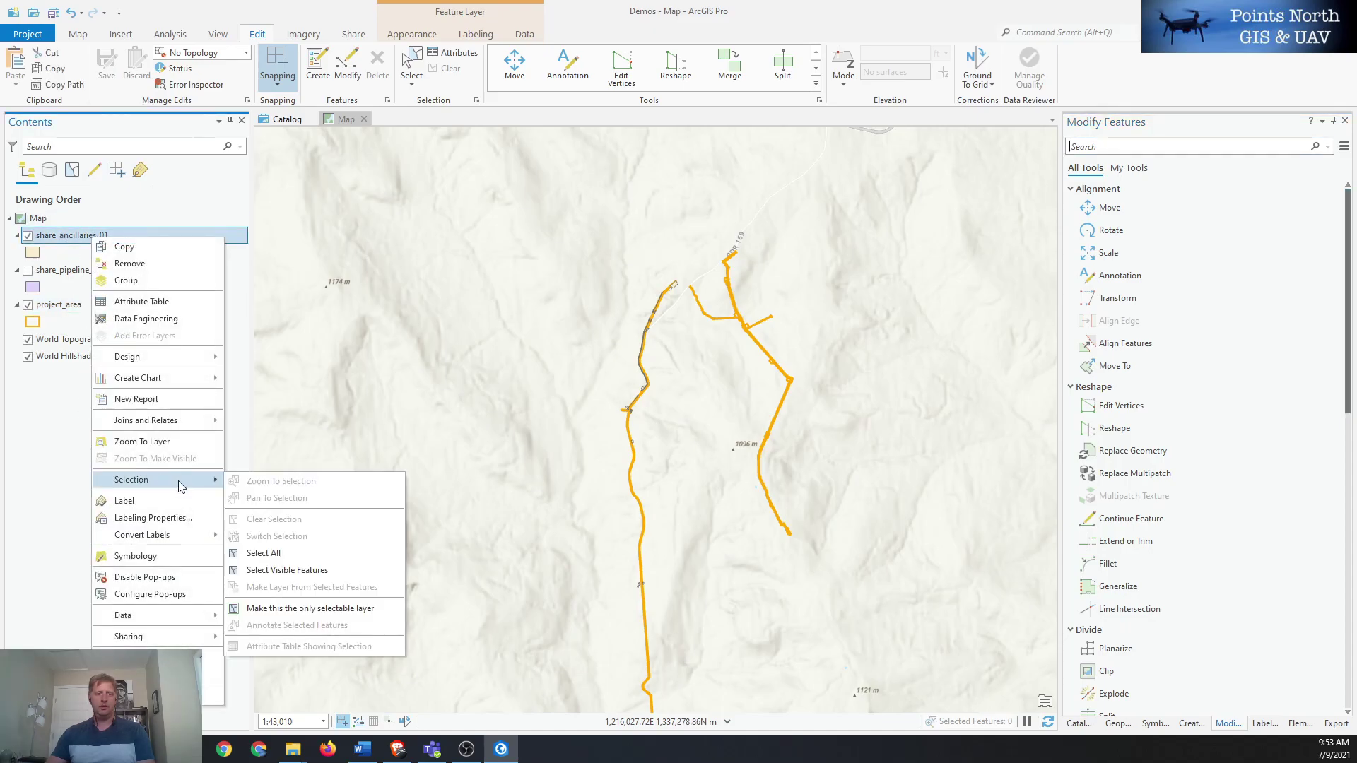
pyautogui.click(332, 608)
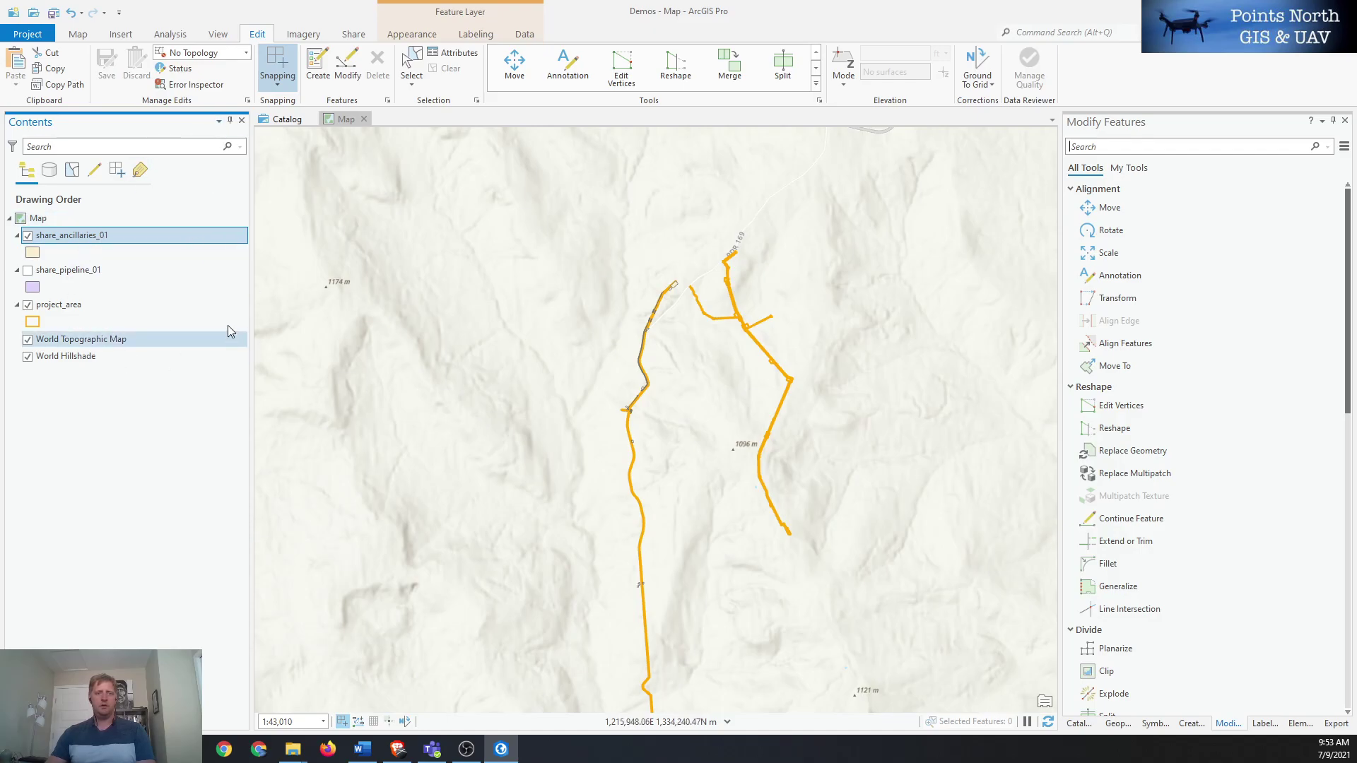
# - Select all features of the share_ancillaries_01 layer and copy them
pyautogui.rightClick(116, 236)
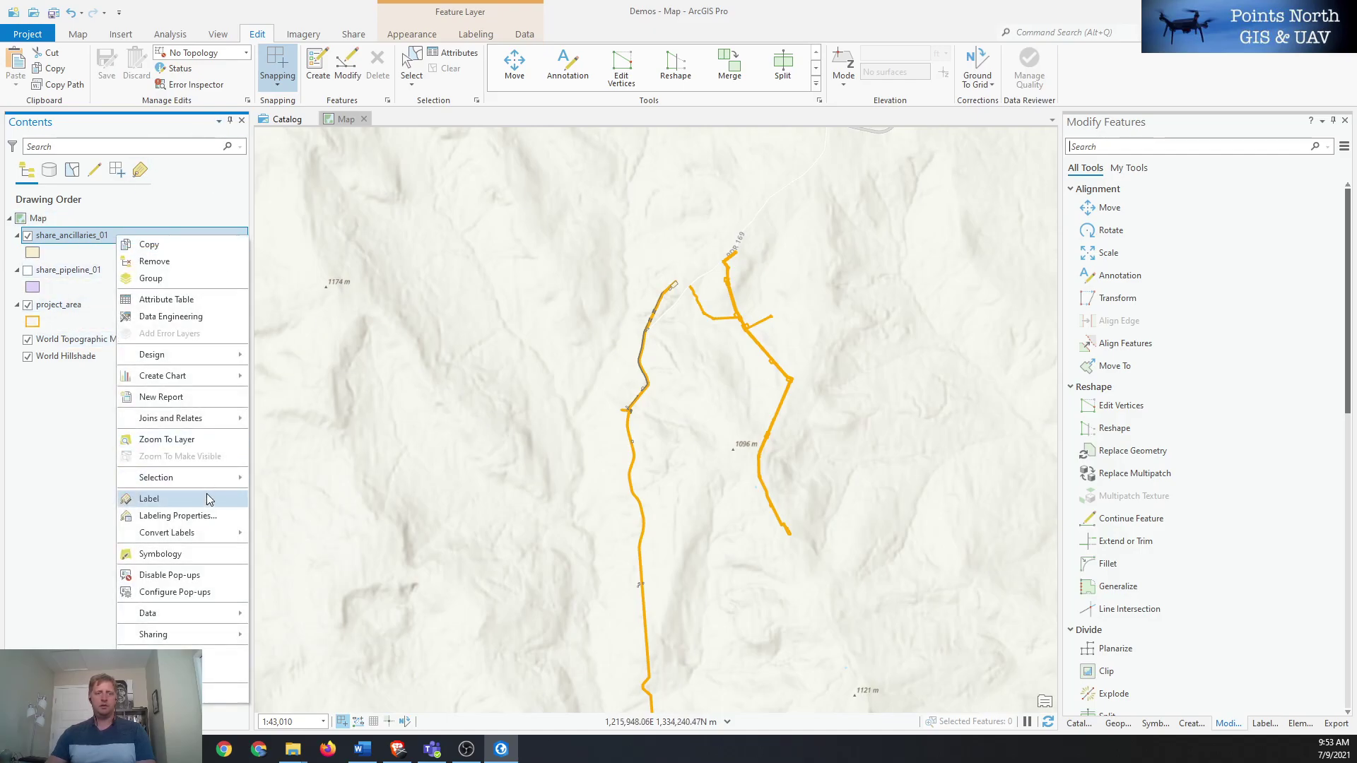
pyautogui.moveTo(212, 479)
pyautogui.click(315, 553)
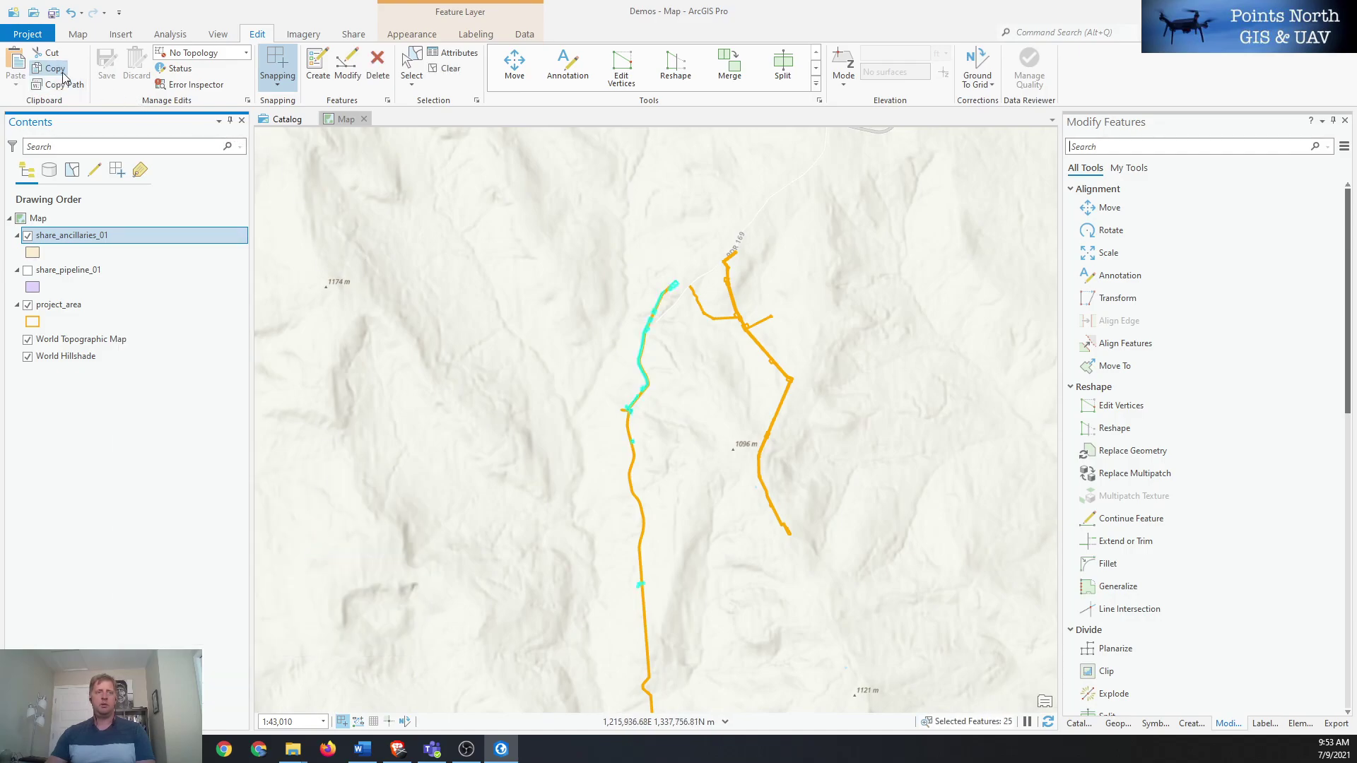
pyautogui.click(70, 306)
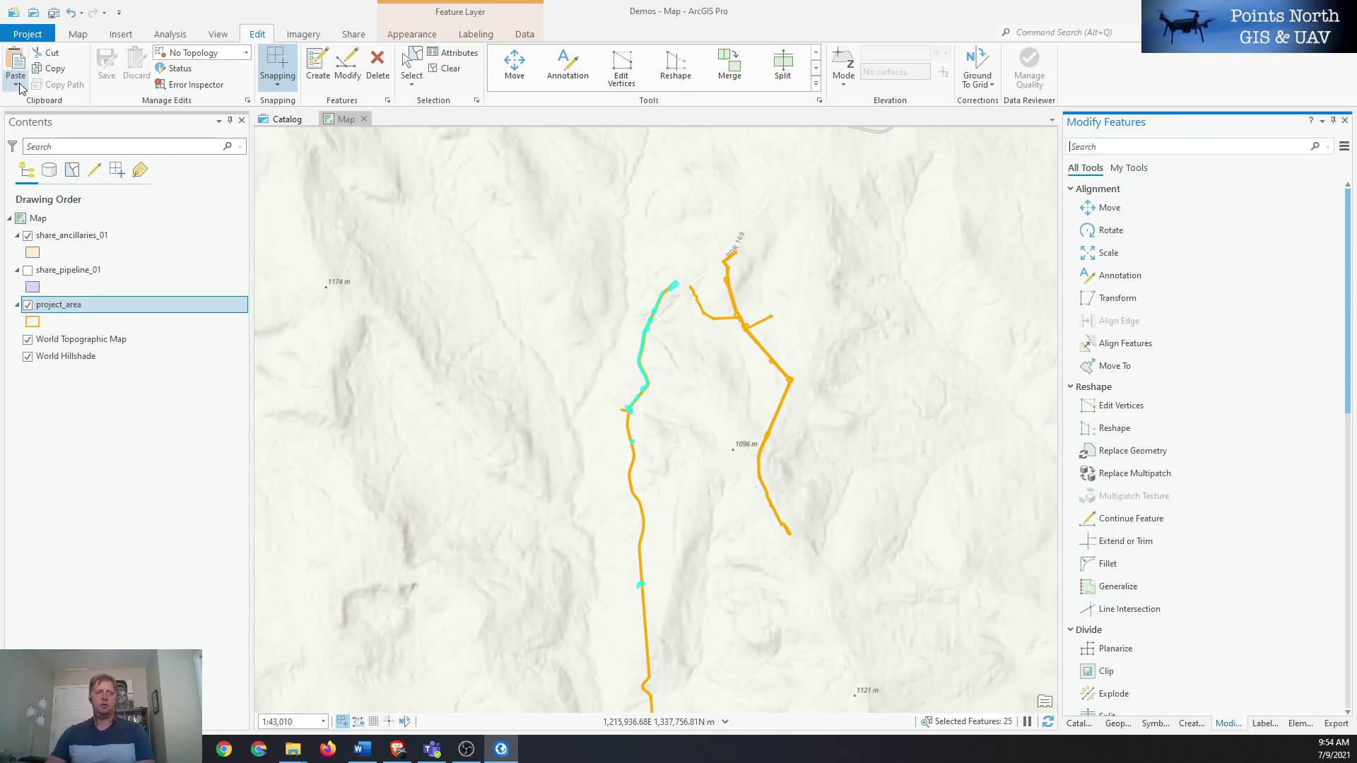
pyautogui.click(16, 86)
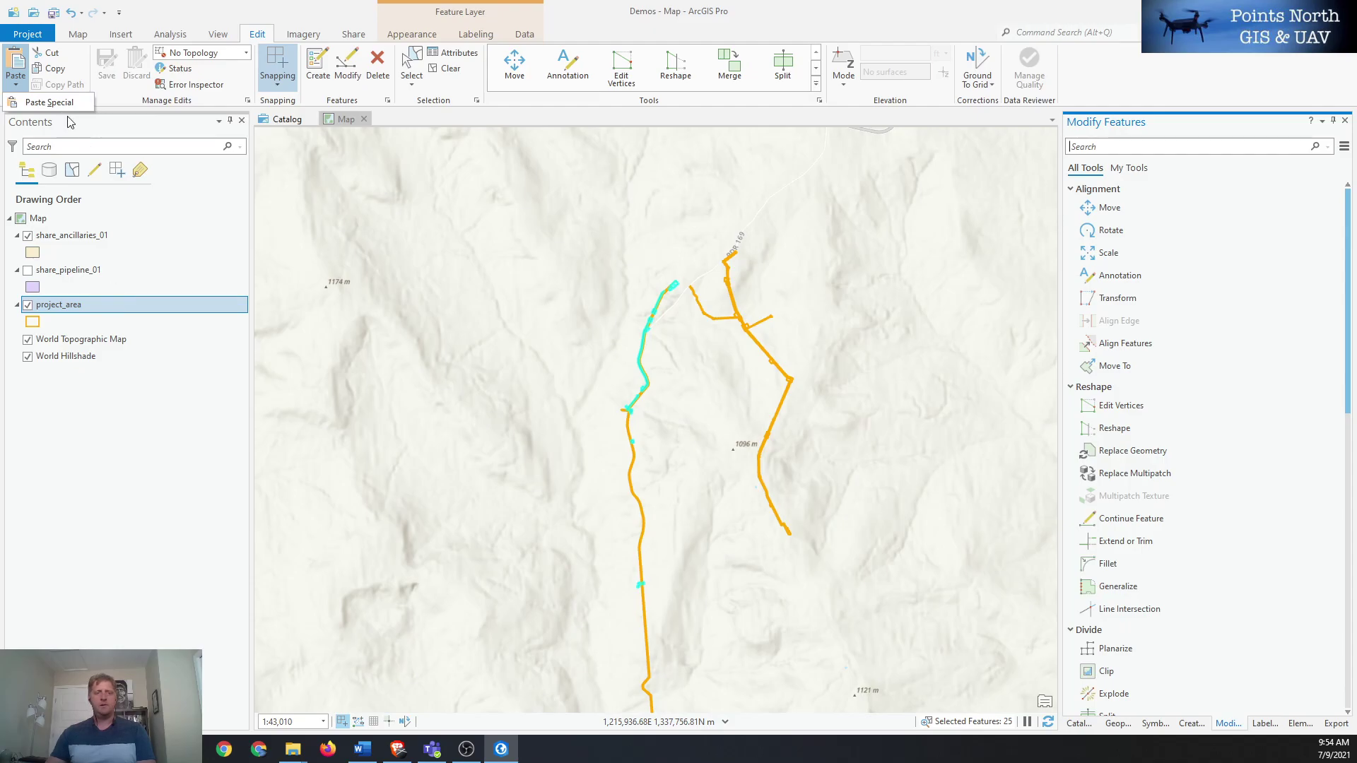
pyautogui.click(109, 147)
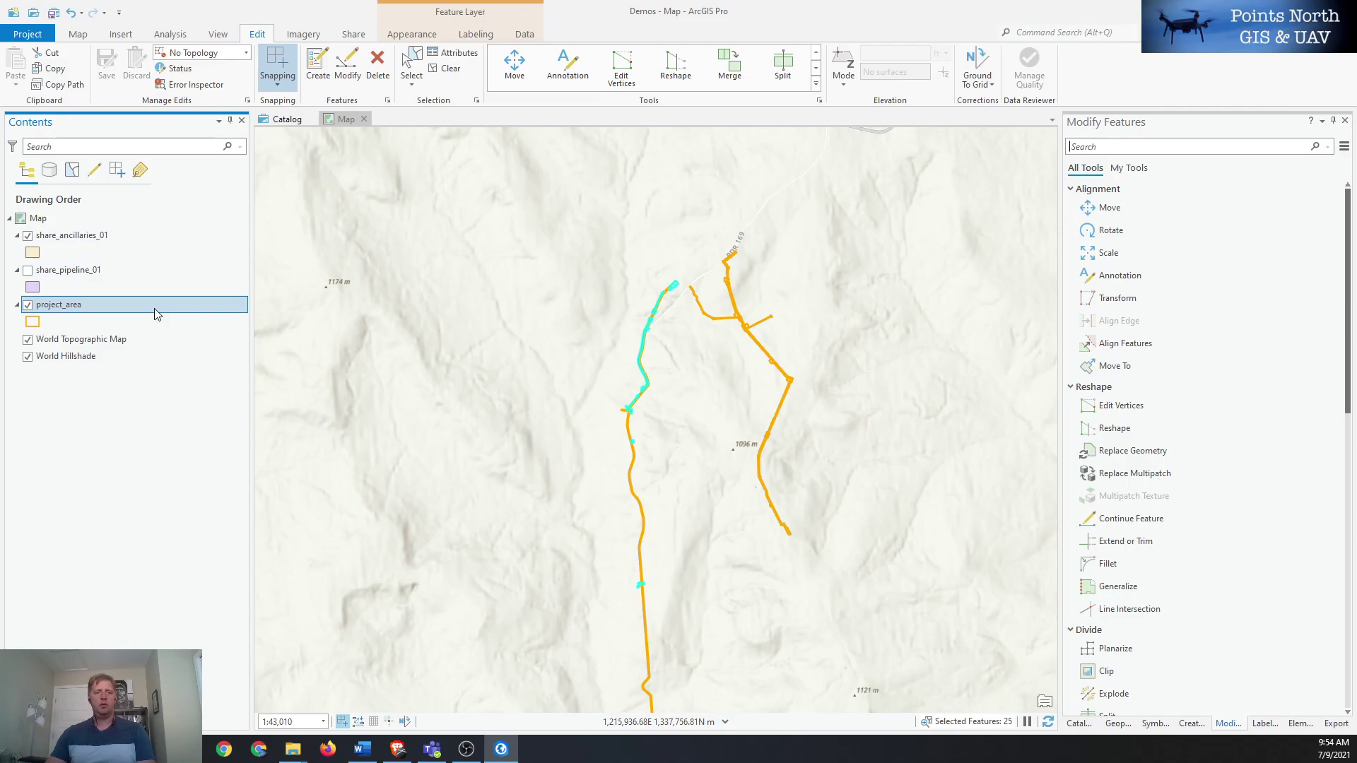
pyautogui.click(102, 239)
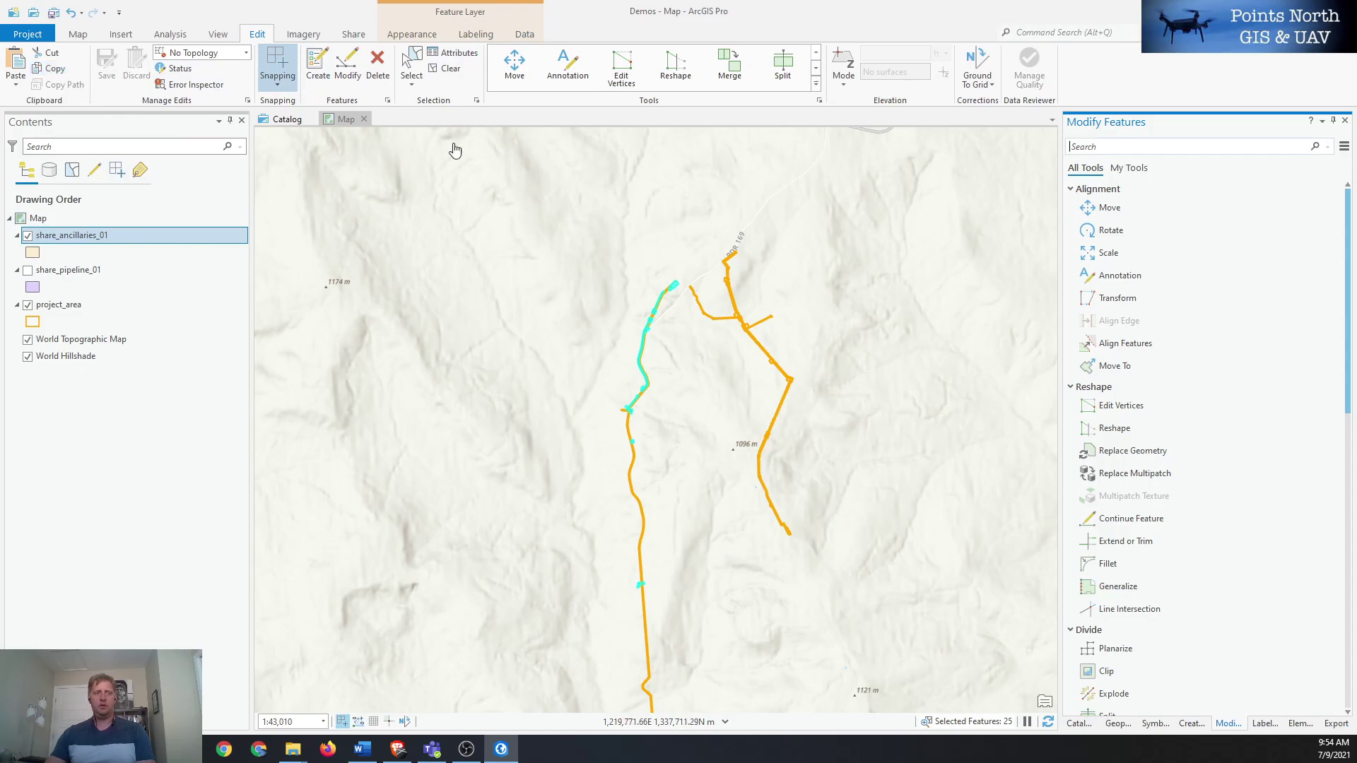
# - Paste the copied ancillaries into the project_area template with Paste Special, keeping the source attribute values
pyautogui.click(124, 307)
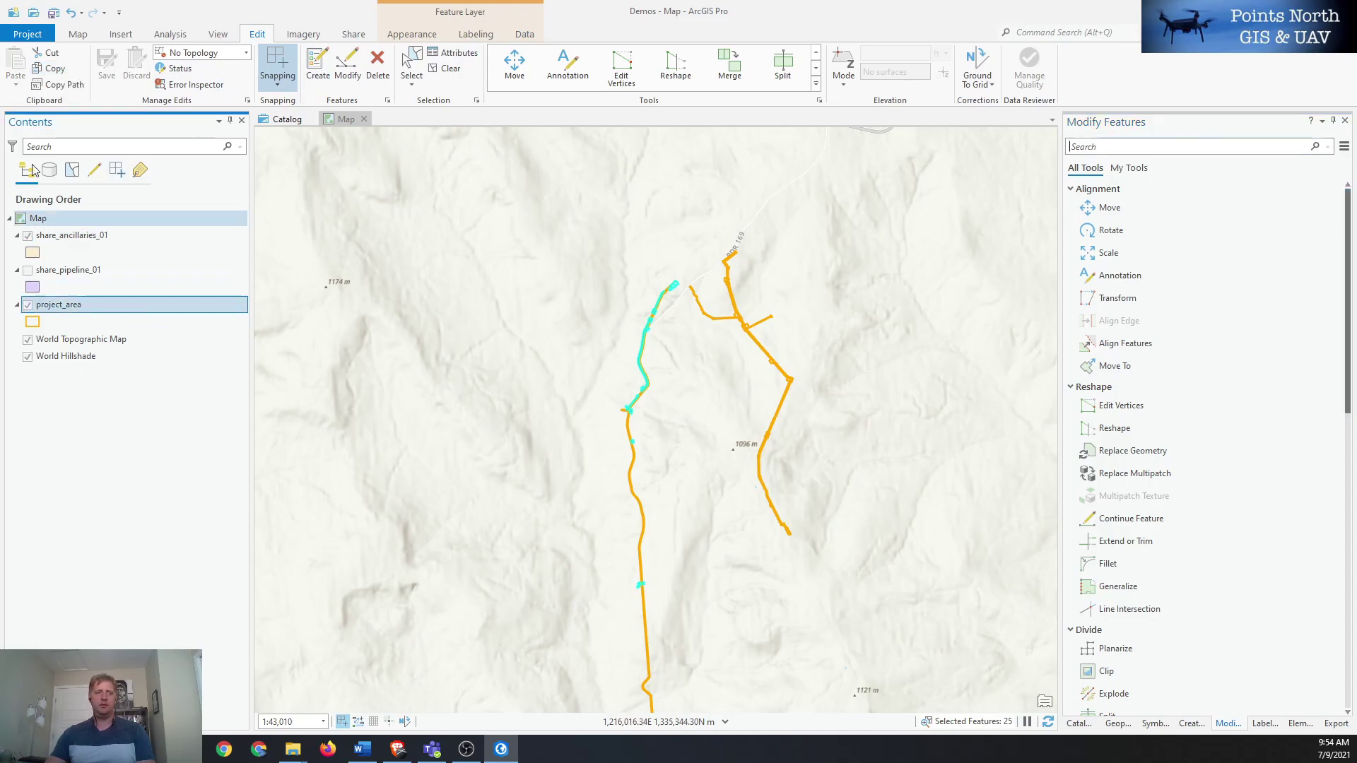
pyautogui.click(342, 62)
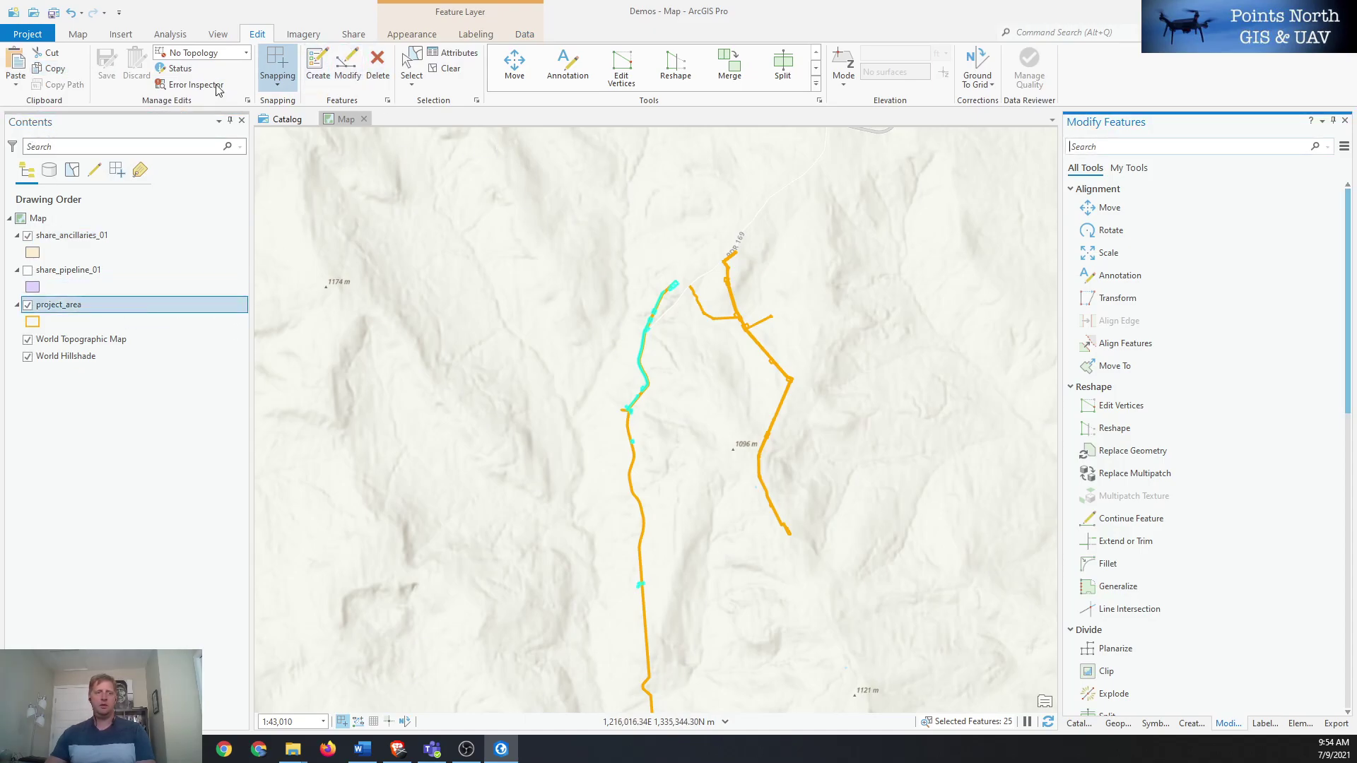
pyautogui.click(15, 84)
pyautogui.click(48, 103)
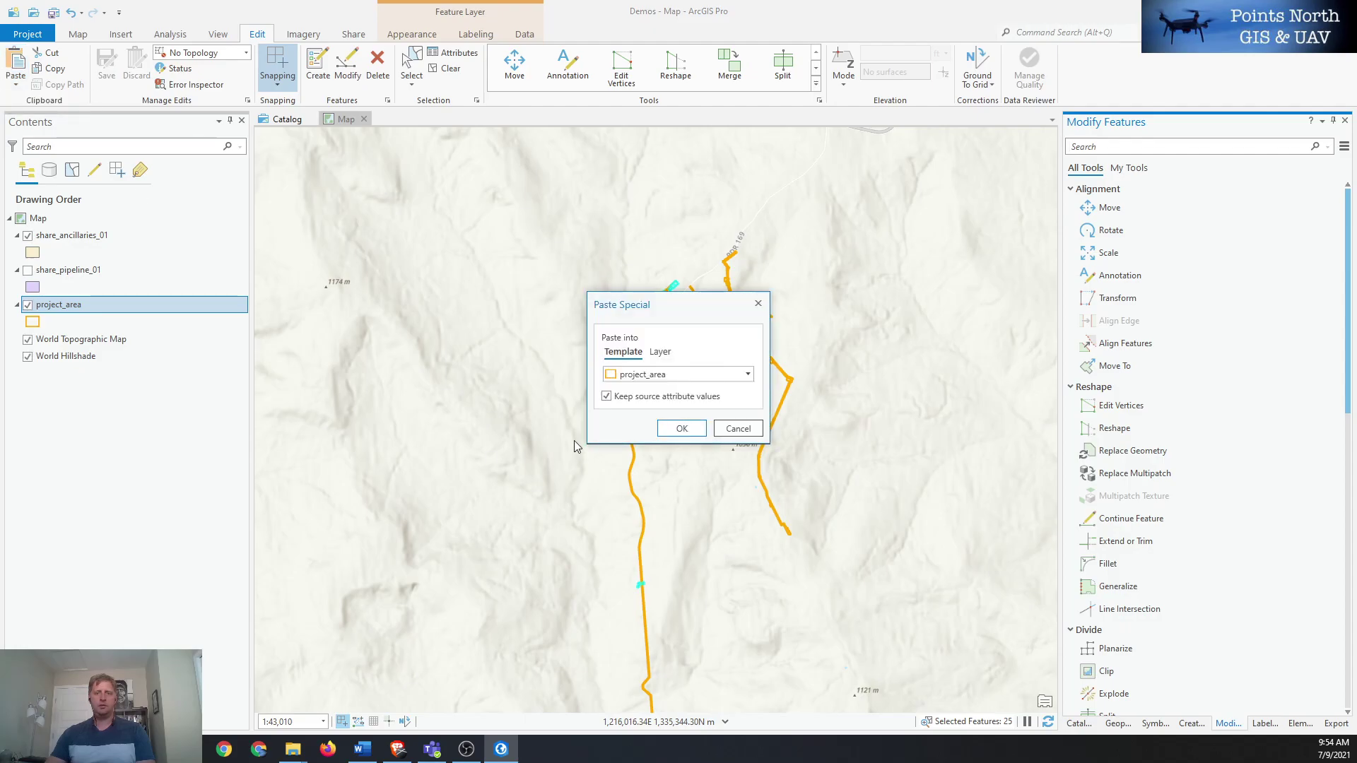
pyautogui.click(682, 429)
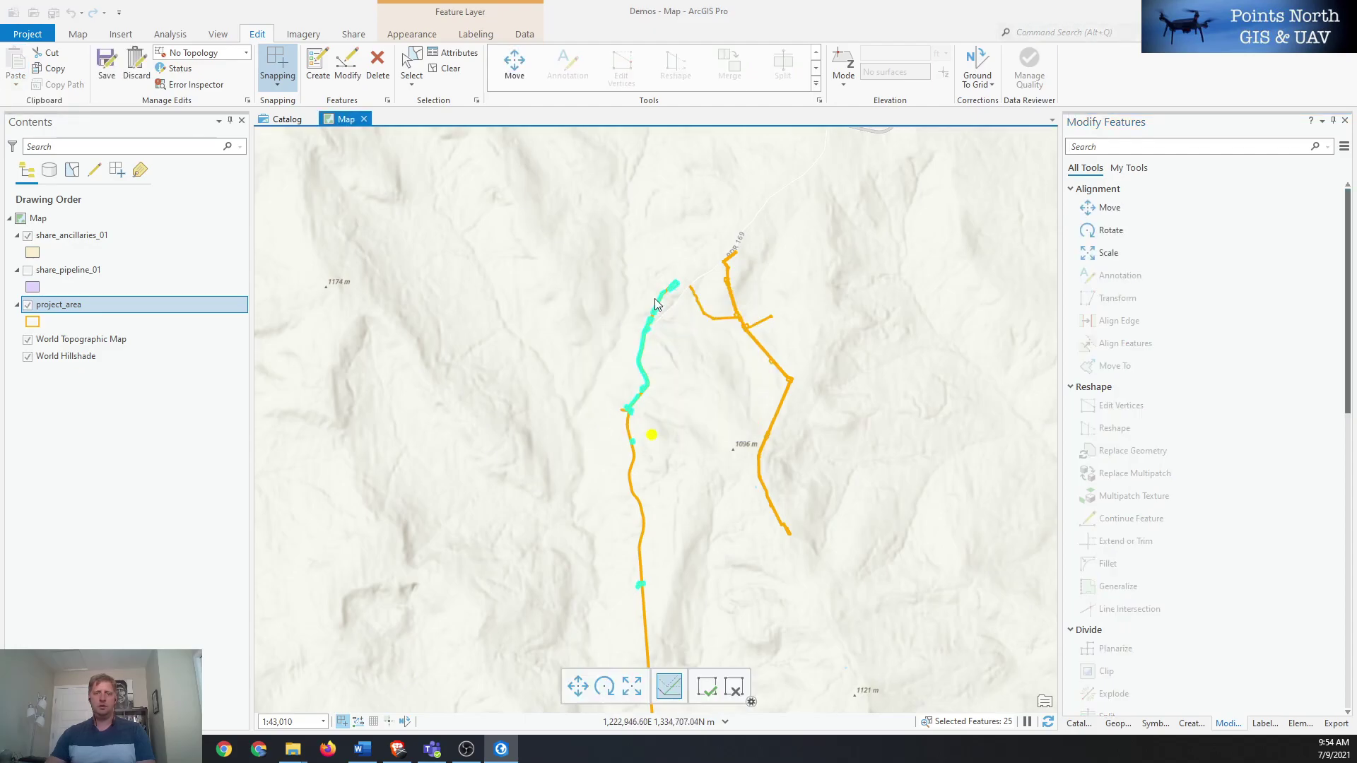
# - Clear the selected ancillaries, toggle share_ancillaries_01 to compare it with the pasted features, and leave that layer hidden
pyautogui.scroll(2, 650, 304)
pyautogui.scroll(4, 649, 354)
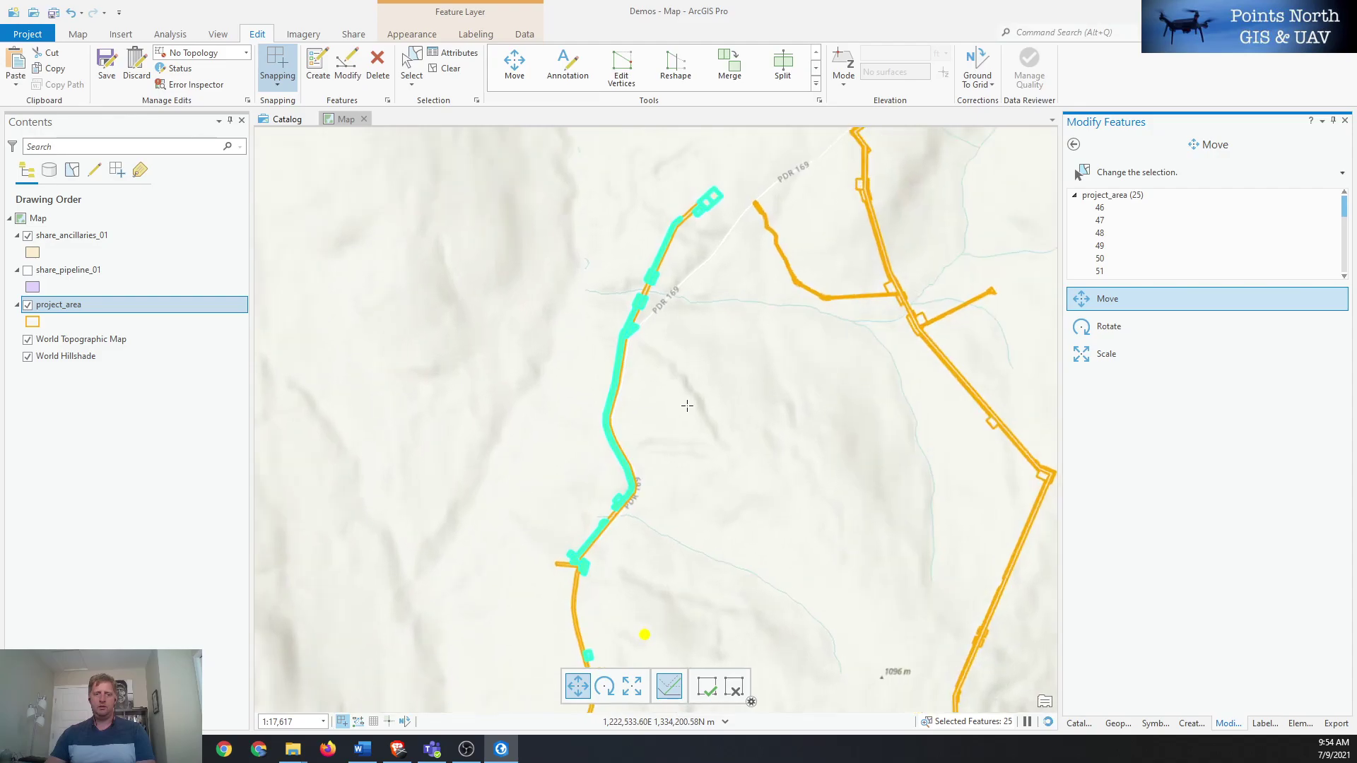
pyautogui.moveTo(684, 320); pyautogui.dragTo(669, 393)
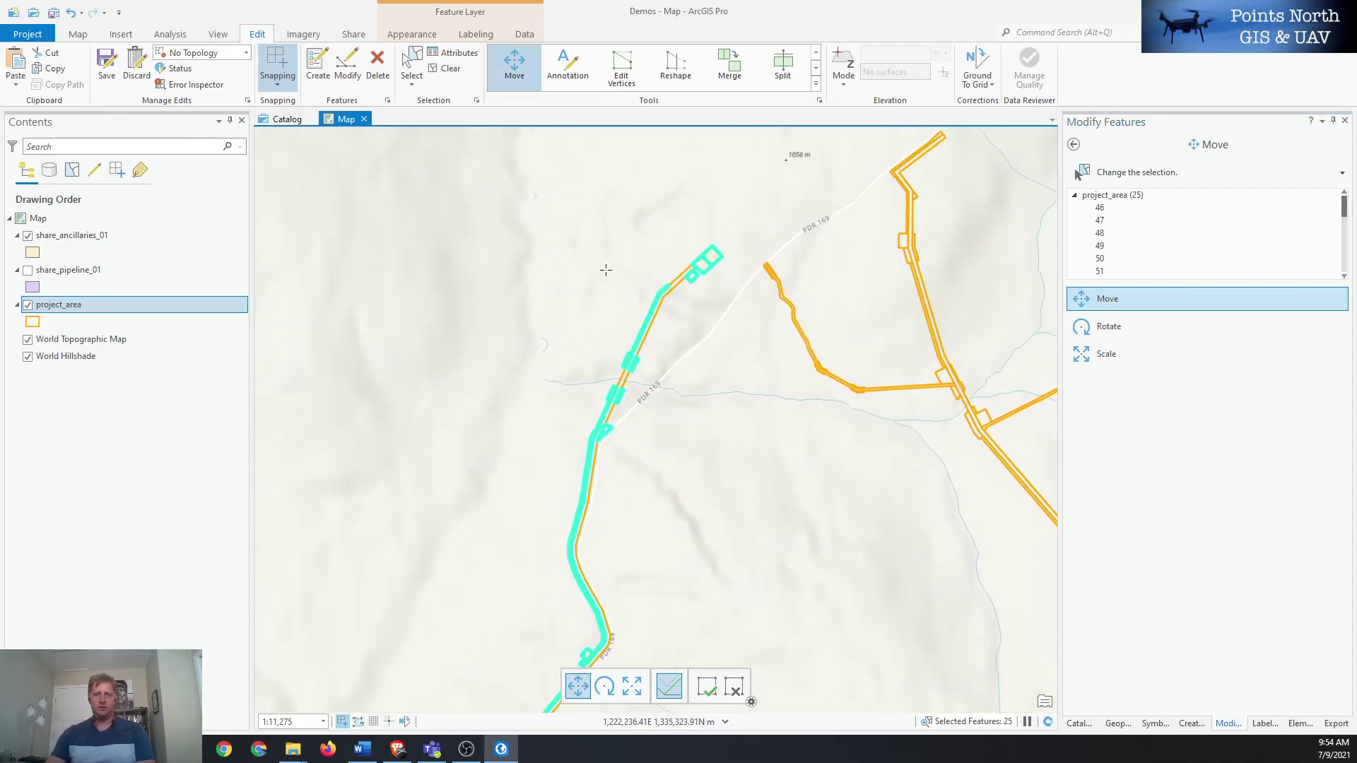
pyautogui.click(450, 68)
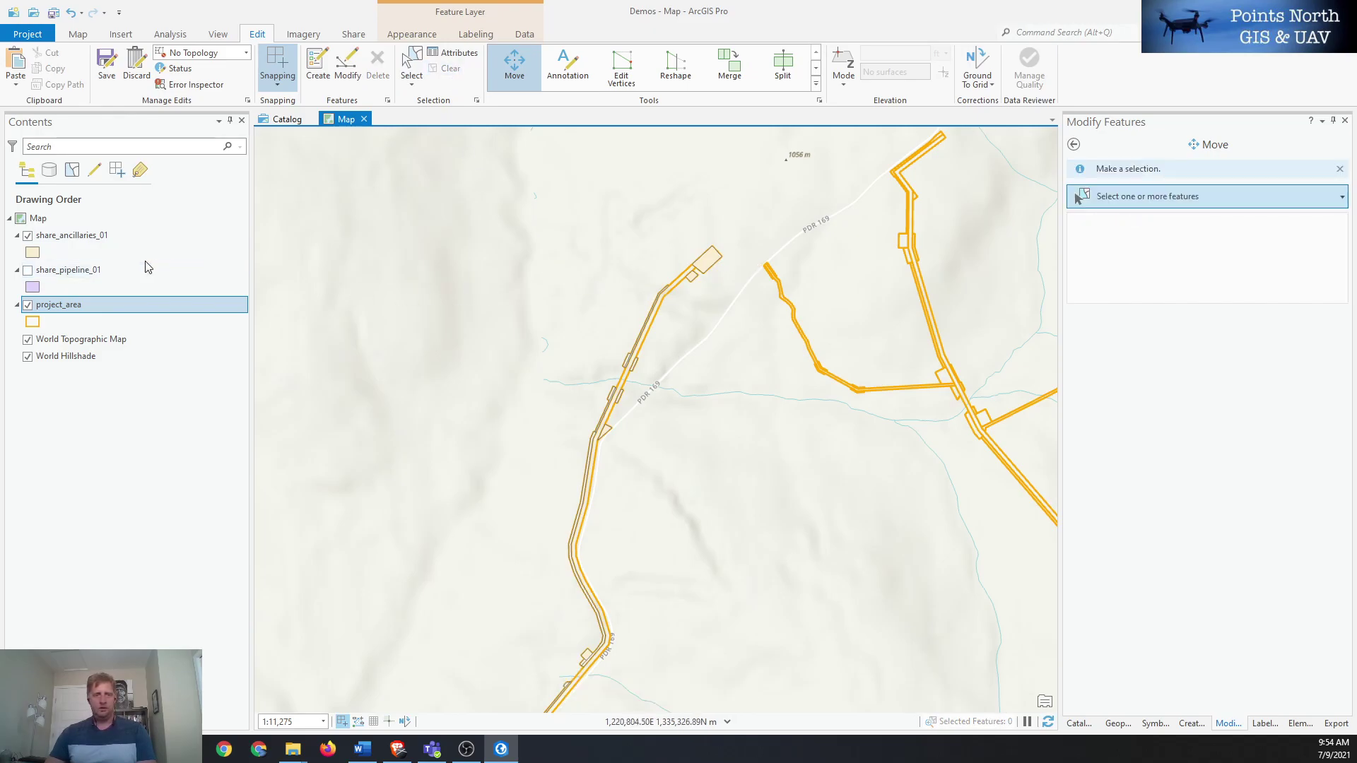
pyautogui.click(28, 235)
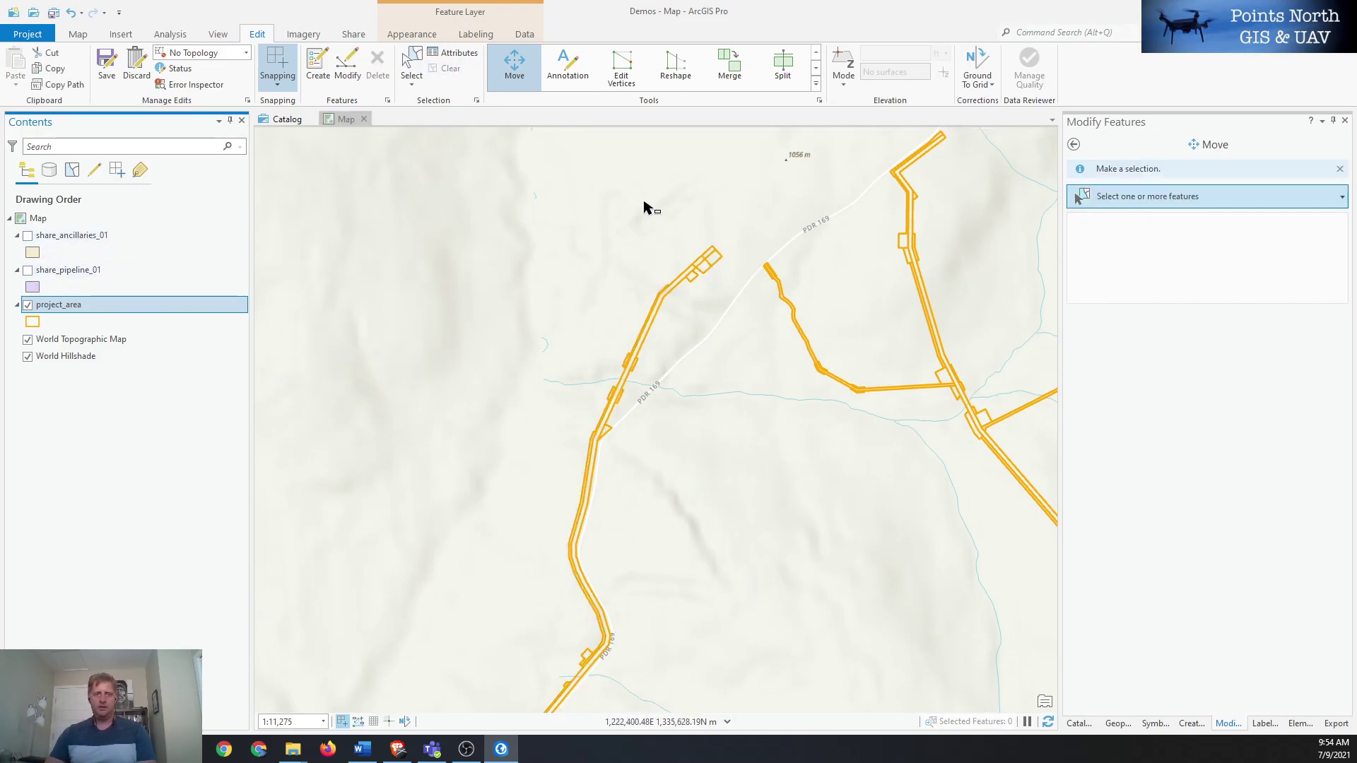
pyautogui.click(28, 236)
pyautogui.click(28, 236)
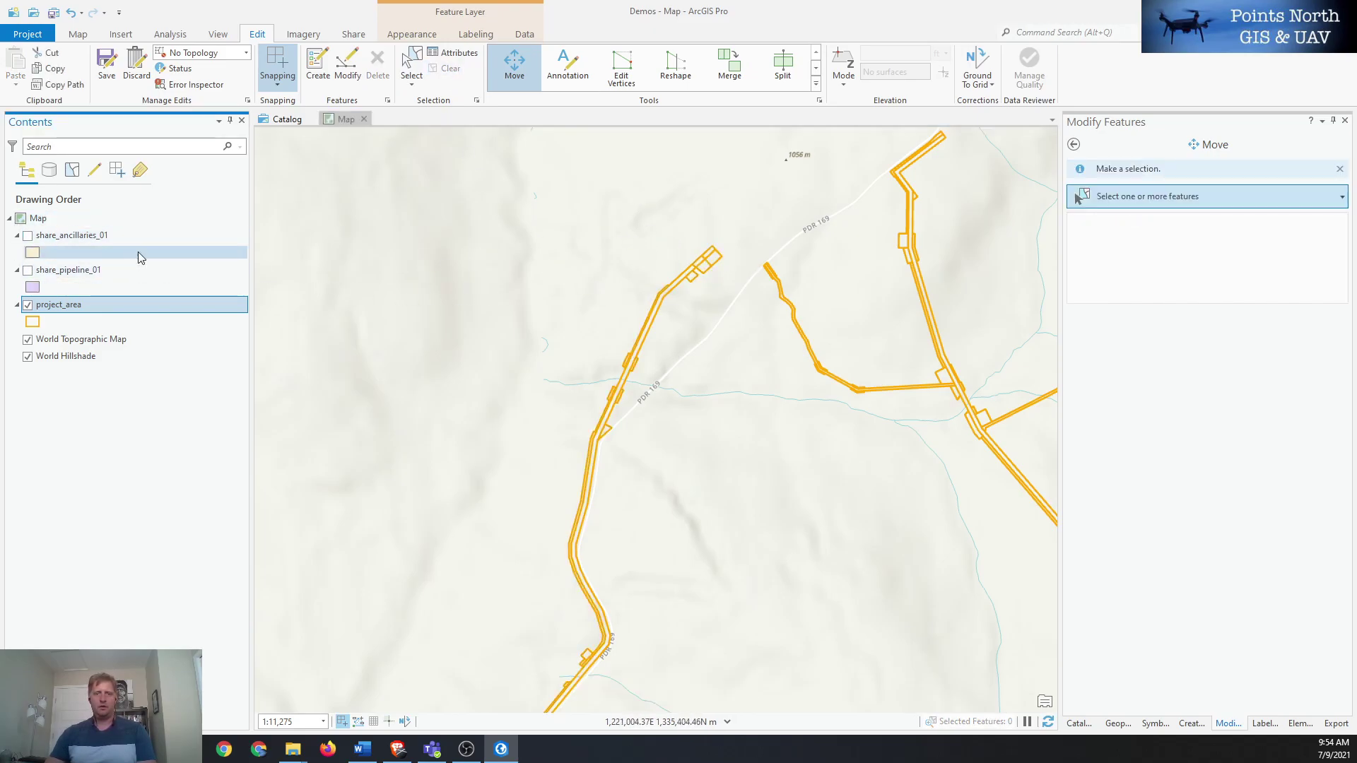
# - Save all edits and look over the pasted pipeline and ancillaries in the project_area layer
pyautogui.click(107, 65)
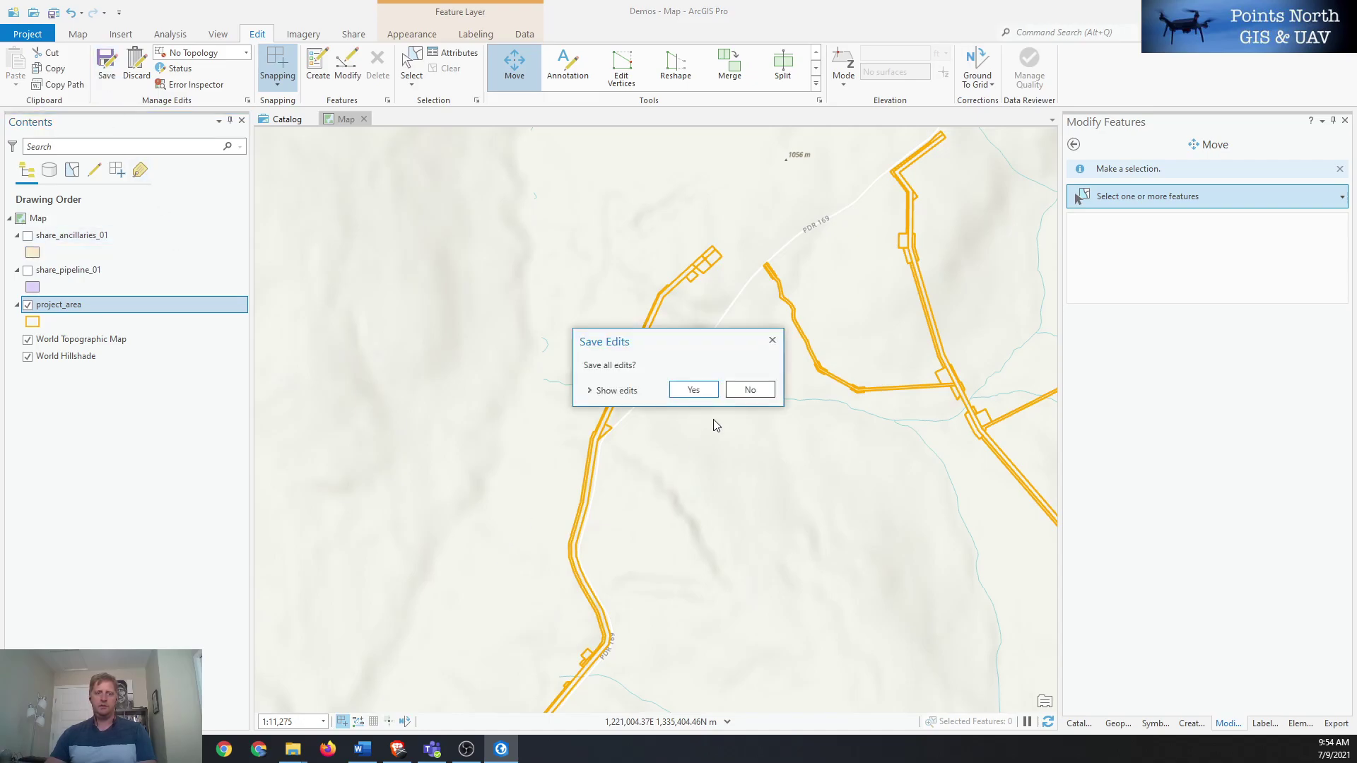
pyautogui.click(693, 390)
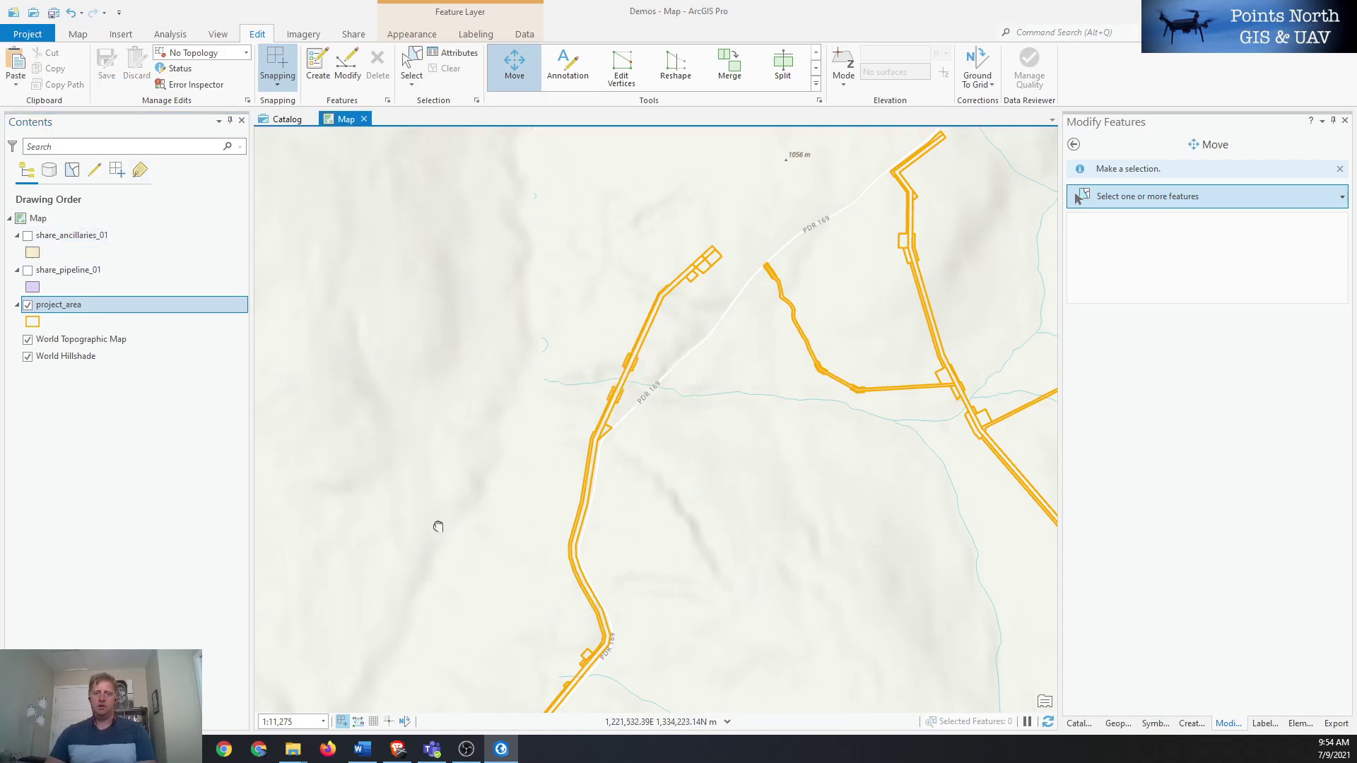
pyautogui.moveTo(439, 526); pyautogui.dragTo(565, 411)
pyautogui.scroll(-2, 782, 506)
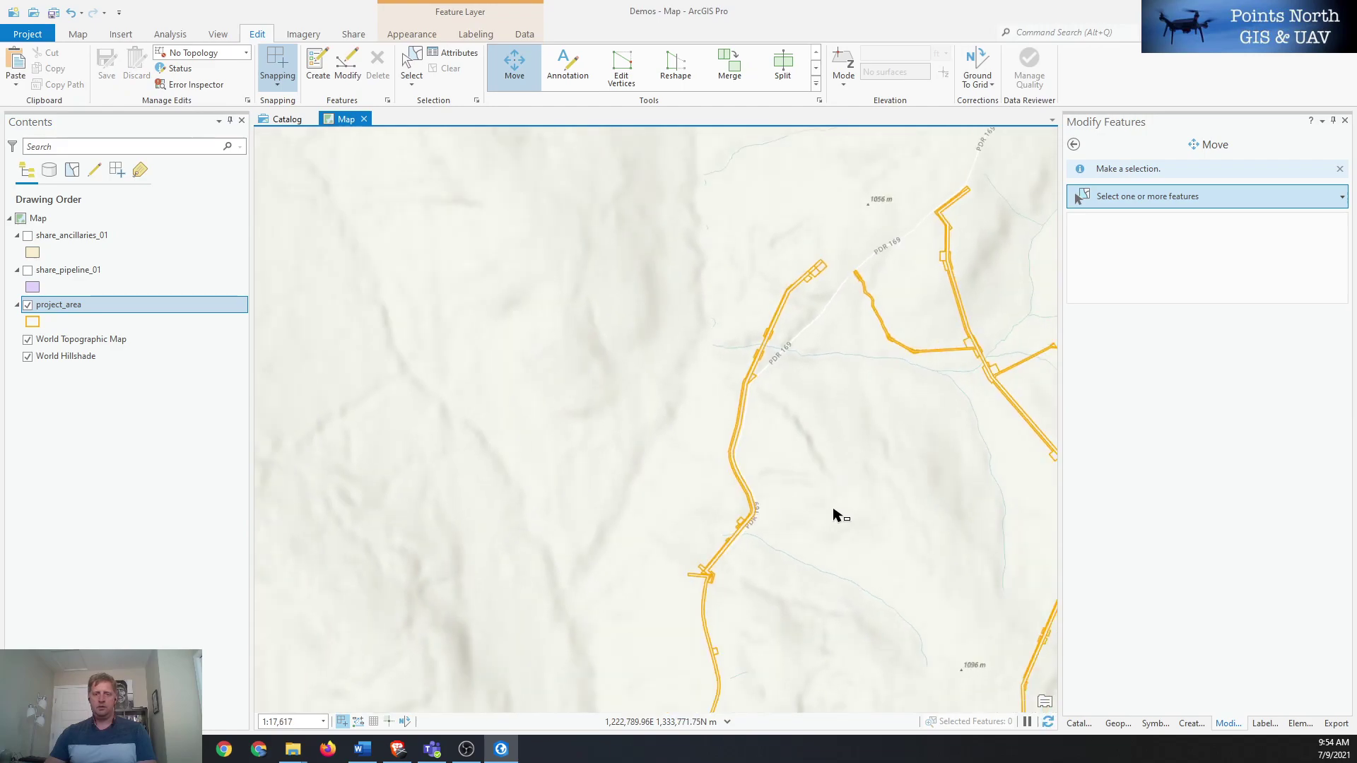
pyautogui.moveTo(833, 515); pyautogui.dragTo(699, 427)
pyautogui.moveTo(691, 481)
pyautogui.mouseDown()
pyautogui.moveTo(757, 470)
pyautogui.moveTo(706, 485)
pyautogui.mouseUp()
pyautogui.moveTo(709, 421); pyautogui.dragTo(778, 415)
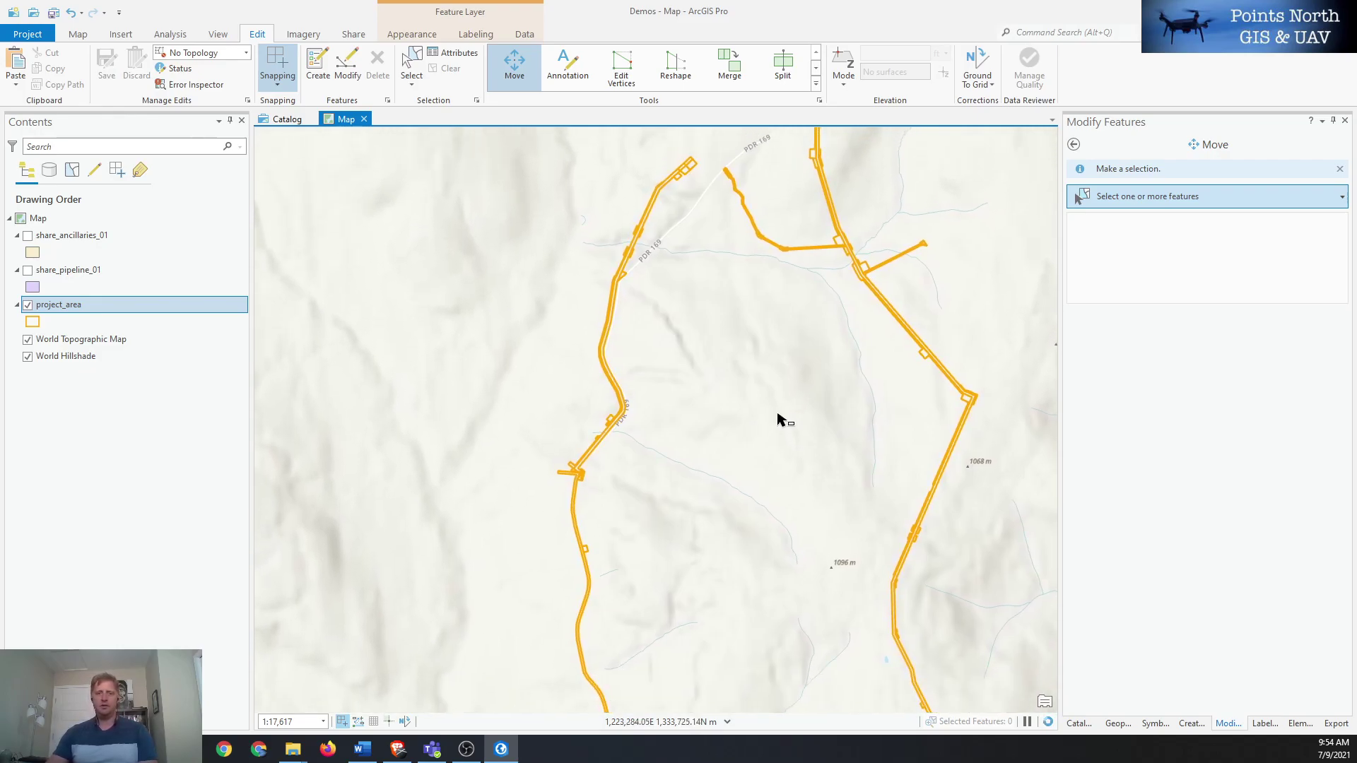
pyautogui.scroll(-5, 777, 419)
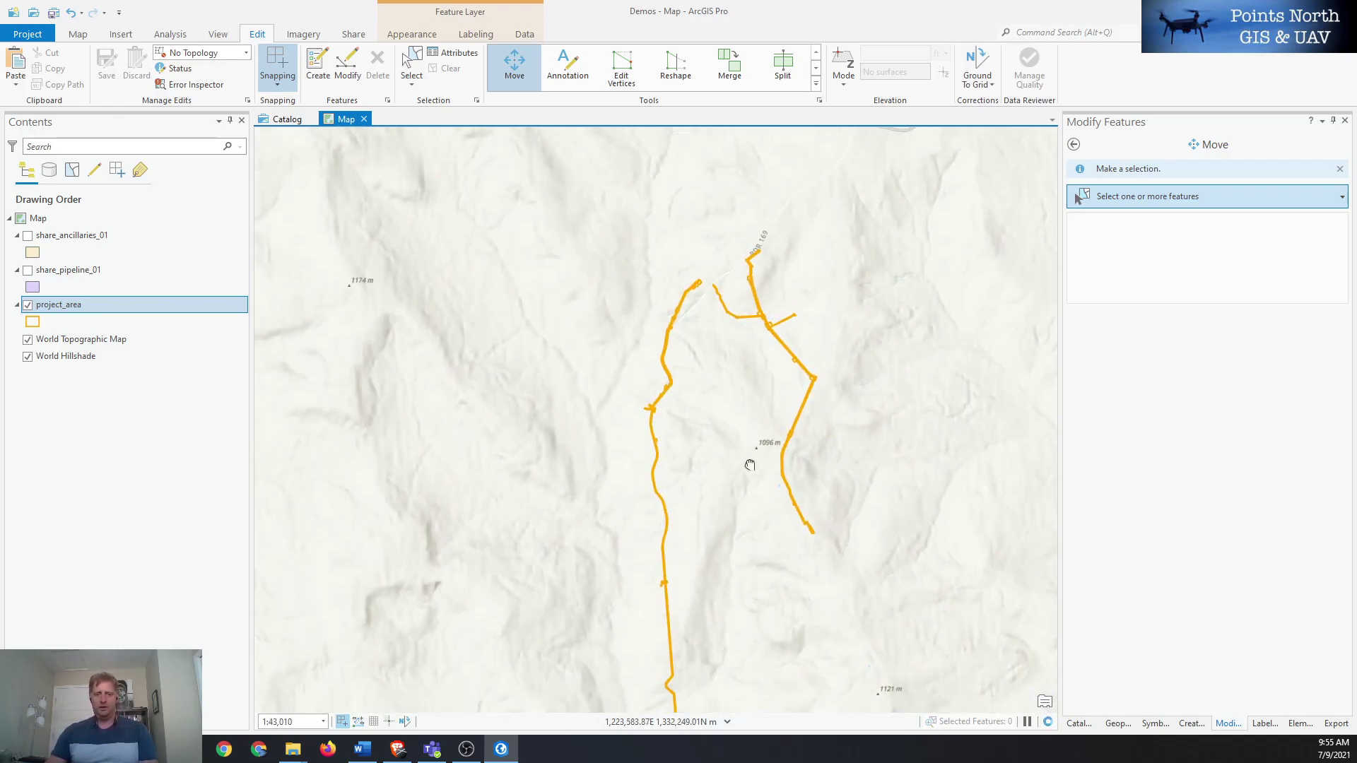
pyautogui.moveTo(749, 465); pyautogui.dragTo(679, 445)
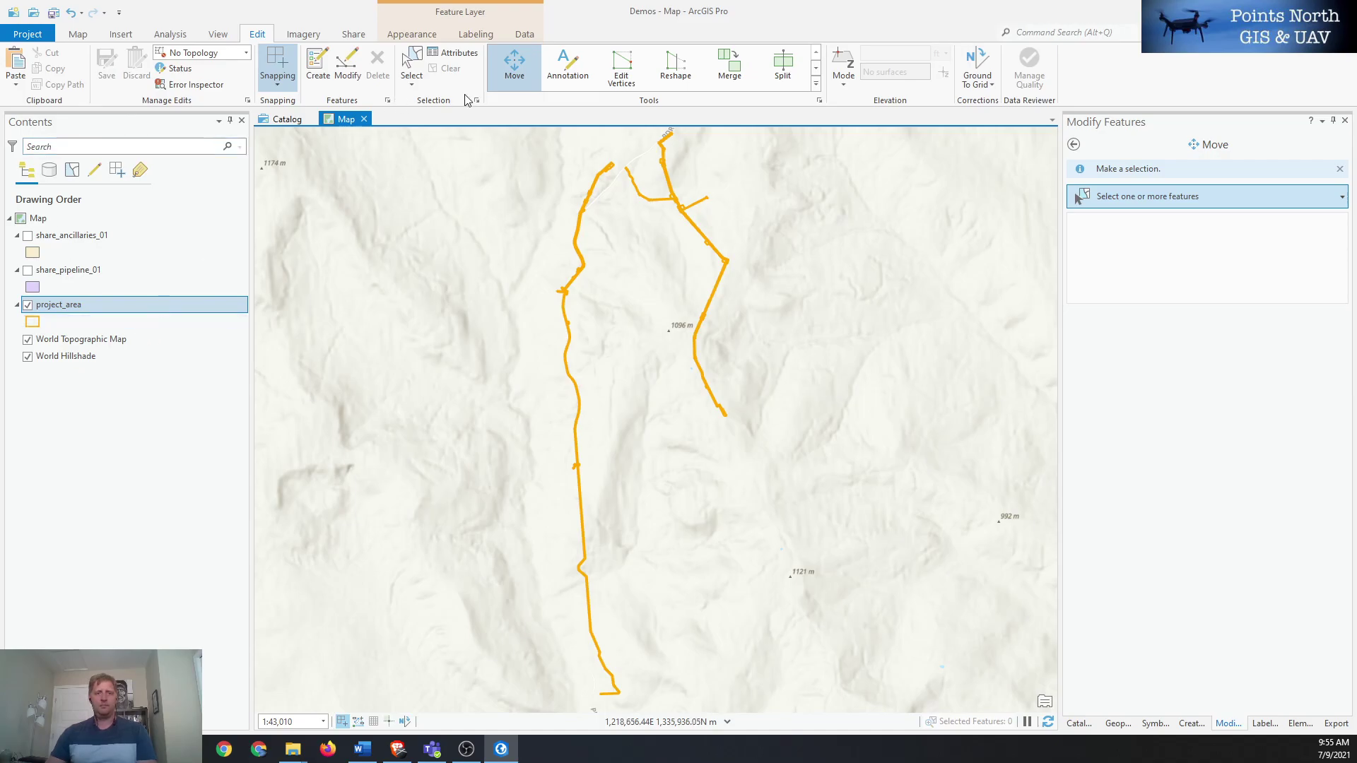
# - Activate the Select tool and make project_area the only selectable layer
pyautogui.click(422, 70)
pyautogui.rightClick(105, 303)
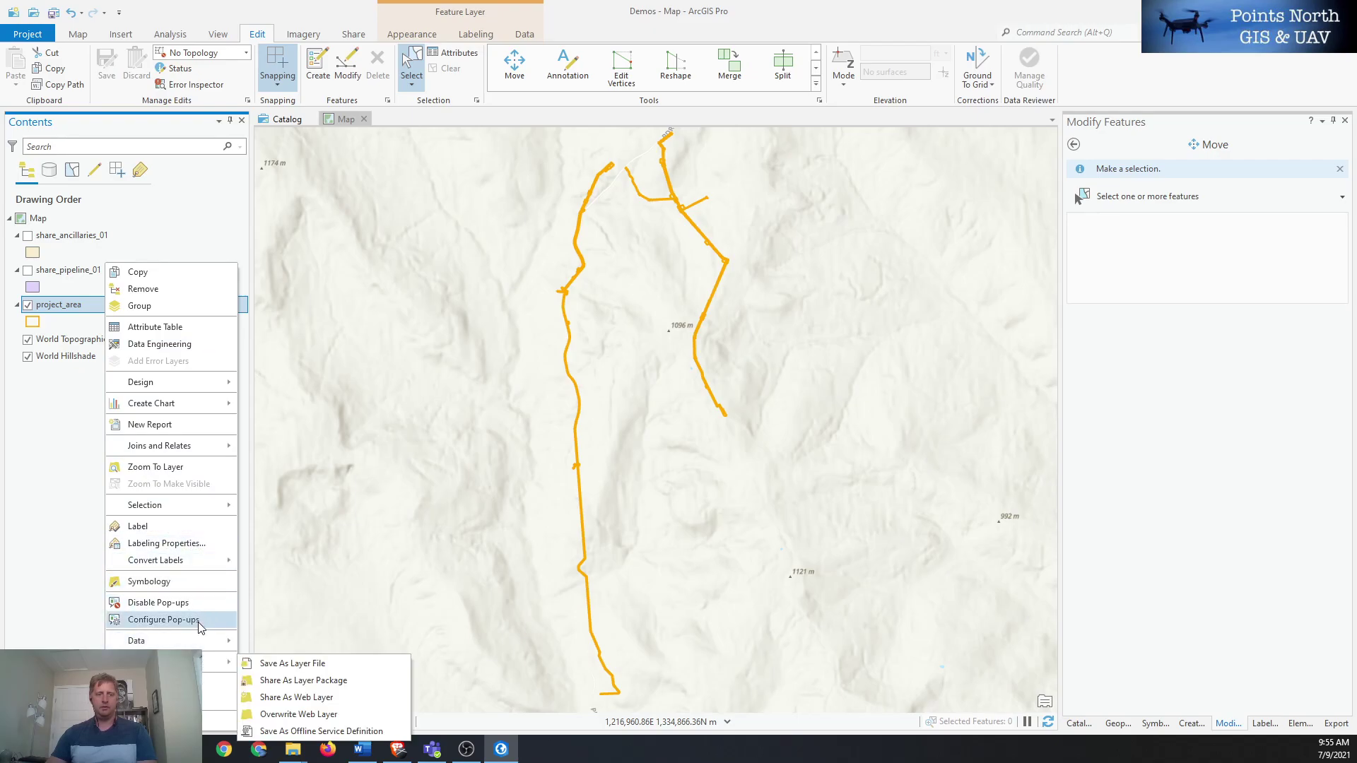
pyautogui.moveTo(213, 507)
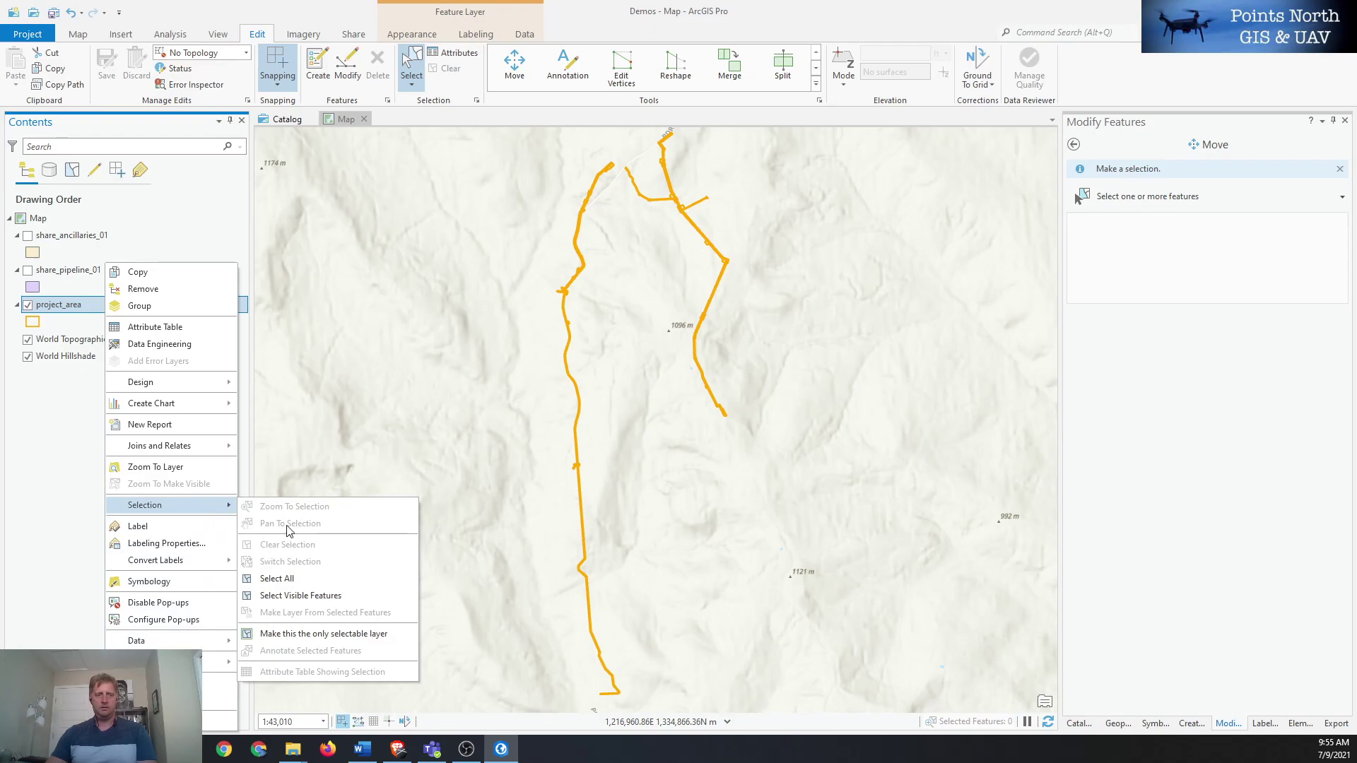
pyautogui.click(325, 633)
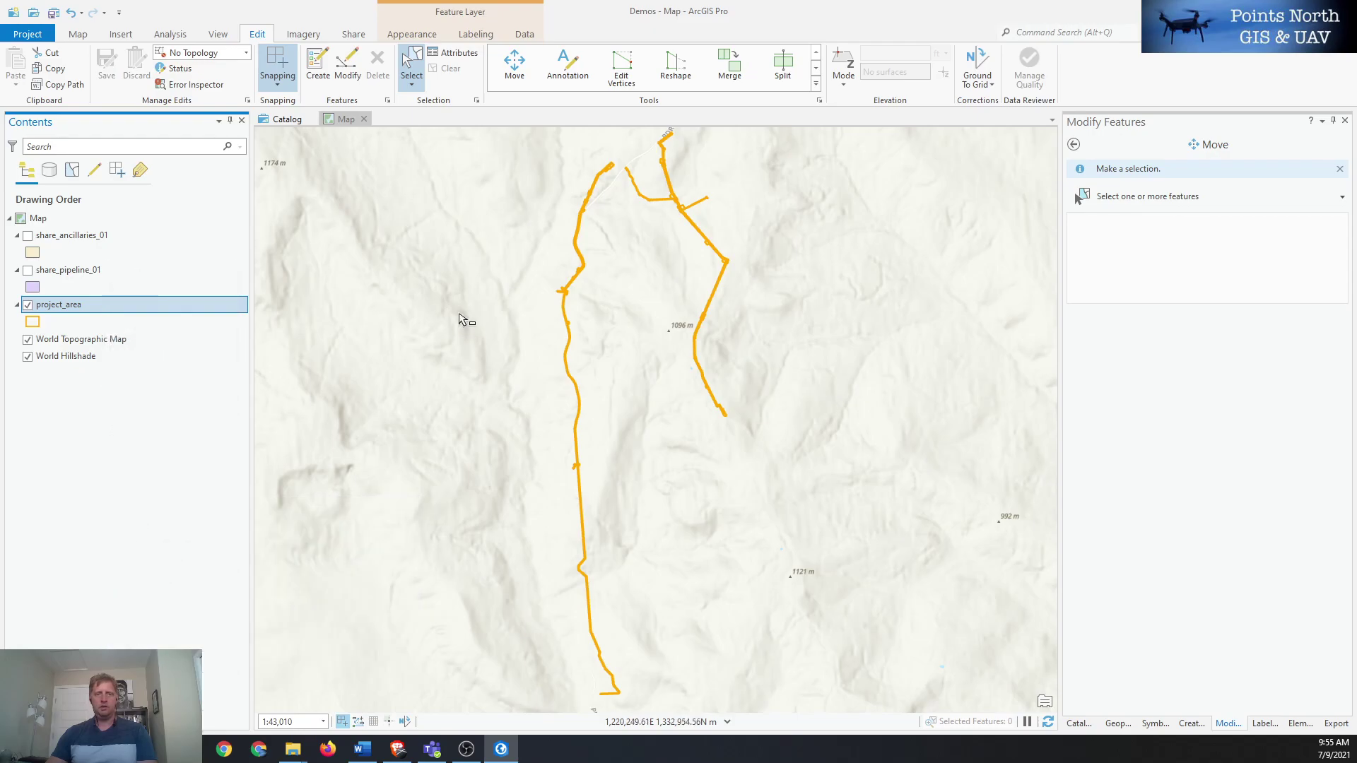
# - Delete all features of the pasted western pipeline and its ancillaries from project_area, the northern section first
pyautogui.moveTo(535, 163); pyautogui.dragTo(619, 248)
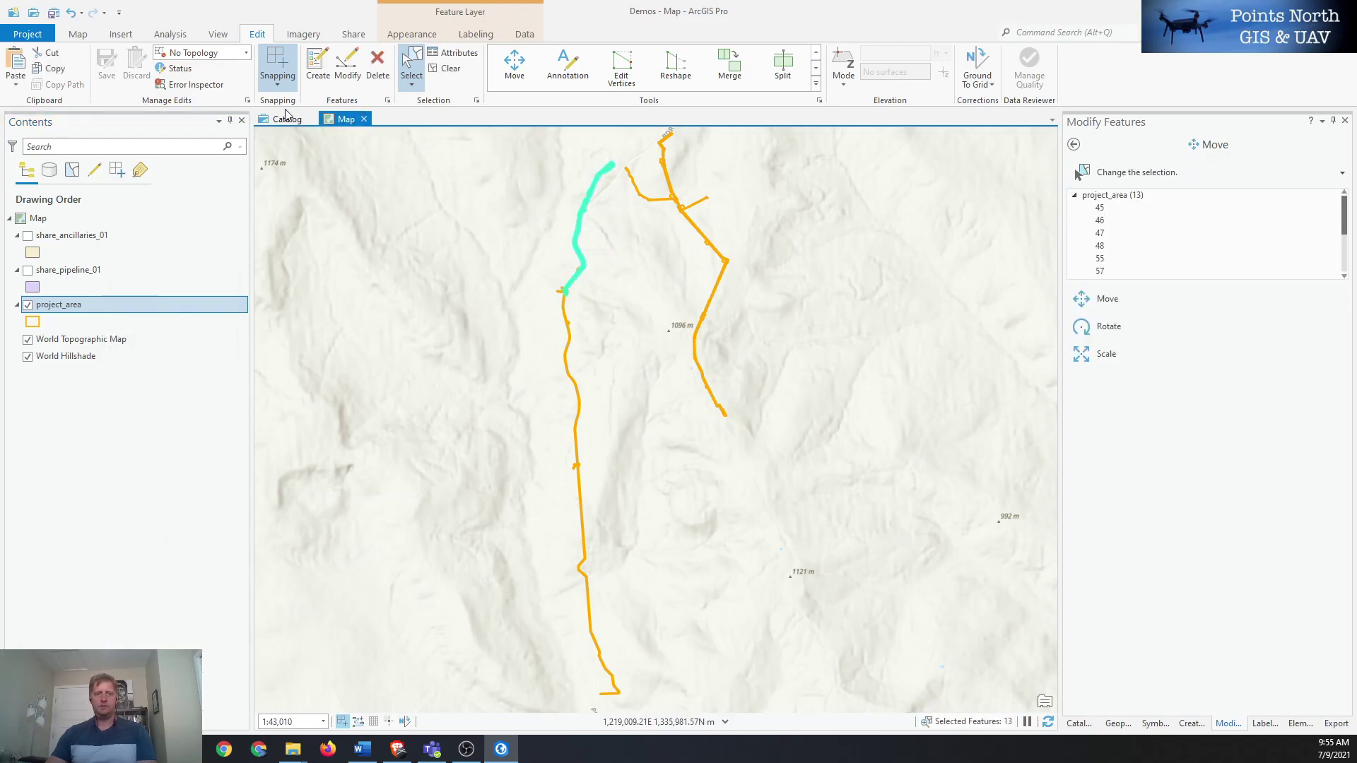
pyautogui.click(347, 70)
pyautogui.click(377, 65)
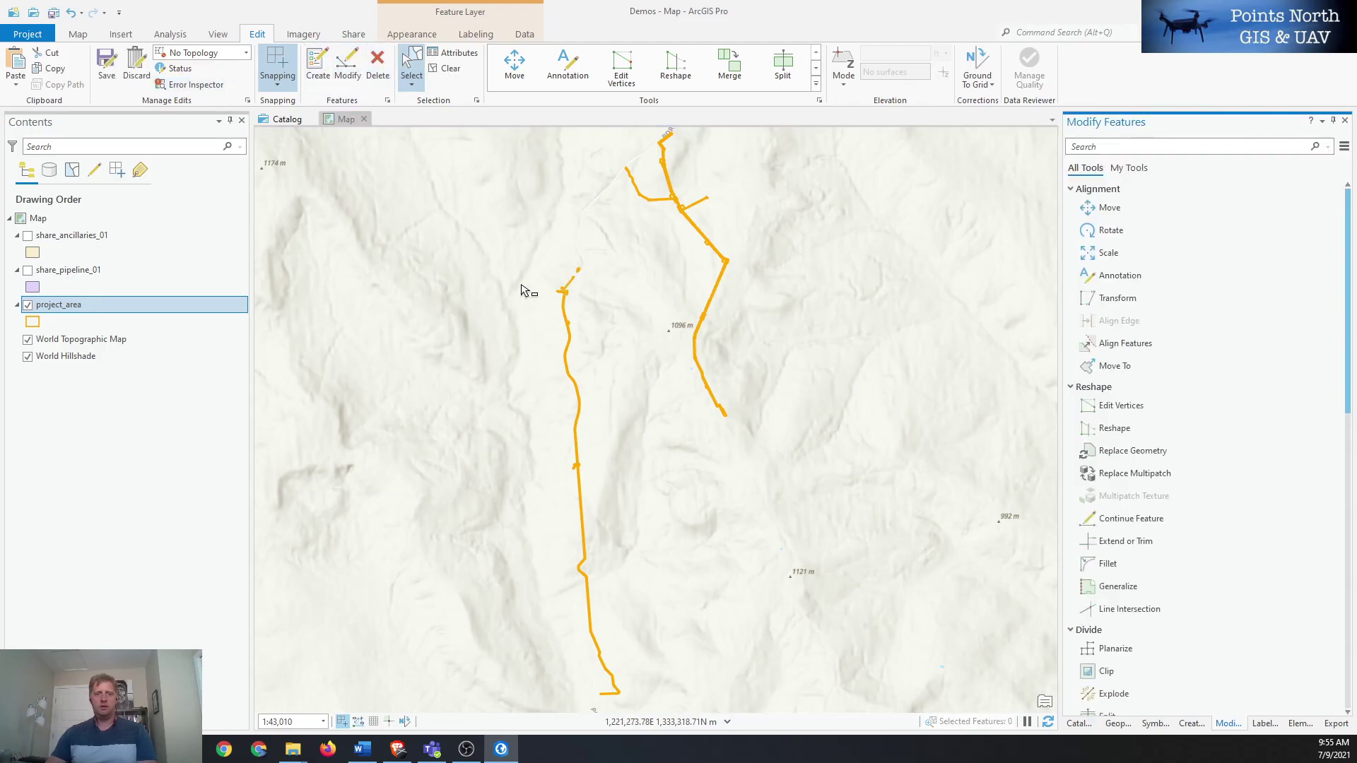
pyautogui.moveTo(515, 238); pyautogui.dragTo(623, 701)
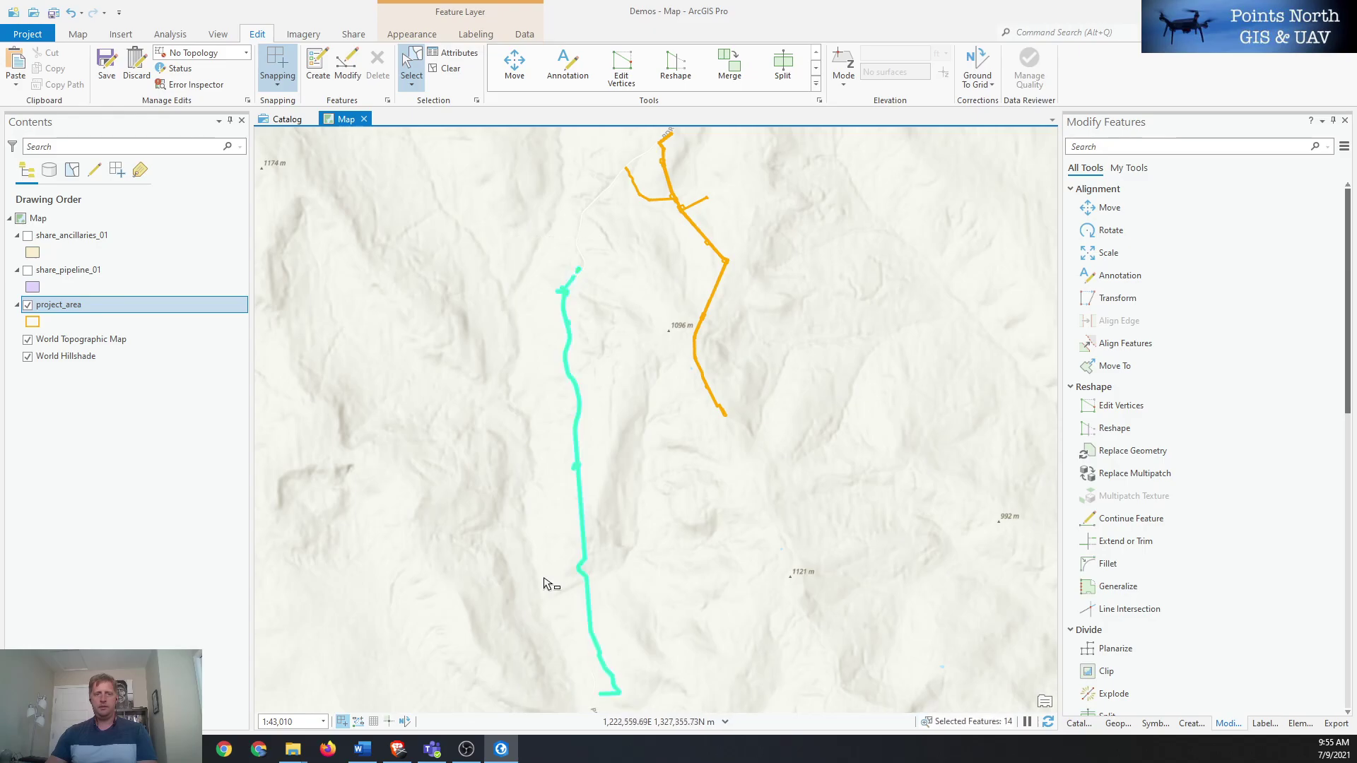
pyautogui.click(377, 65)
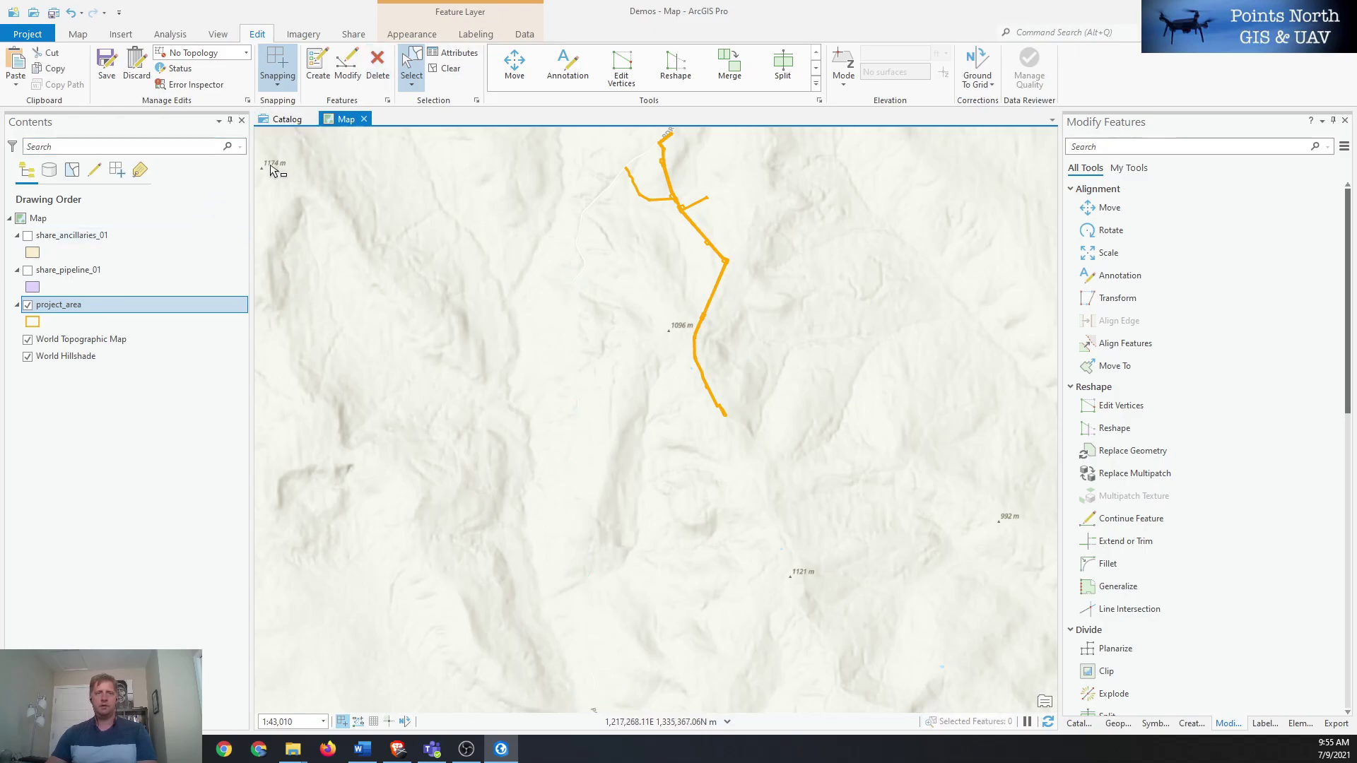
# - Save the deletions made in project_area and check the remaining eastern features
pyautogui.click(106, 67)
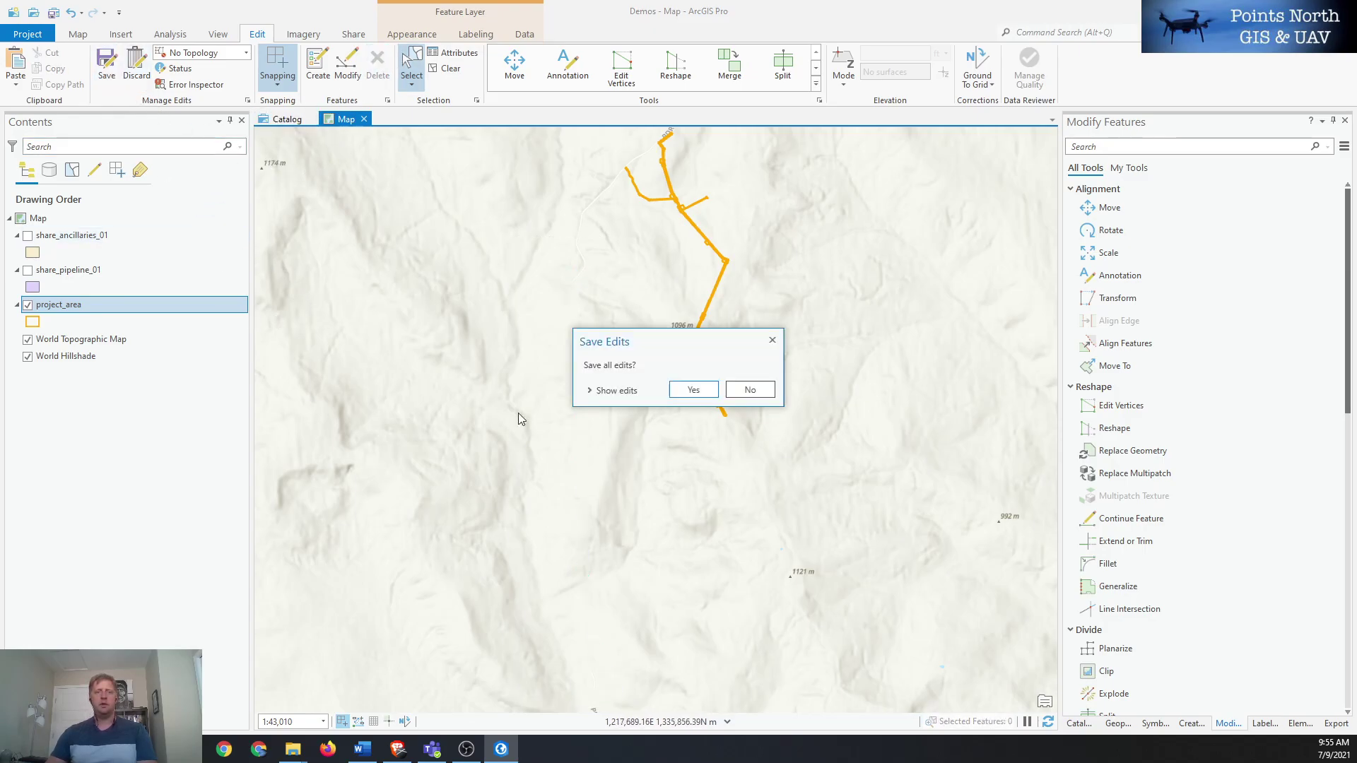
pyautogui.click(690, 390)
pyautogui.moveTo(615, 318); pyautogui.dragTo(662, 479)
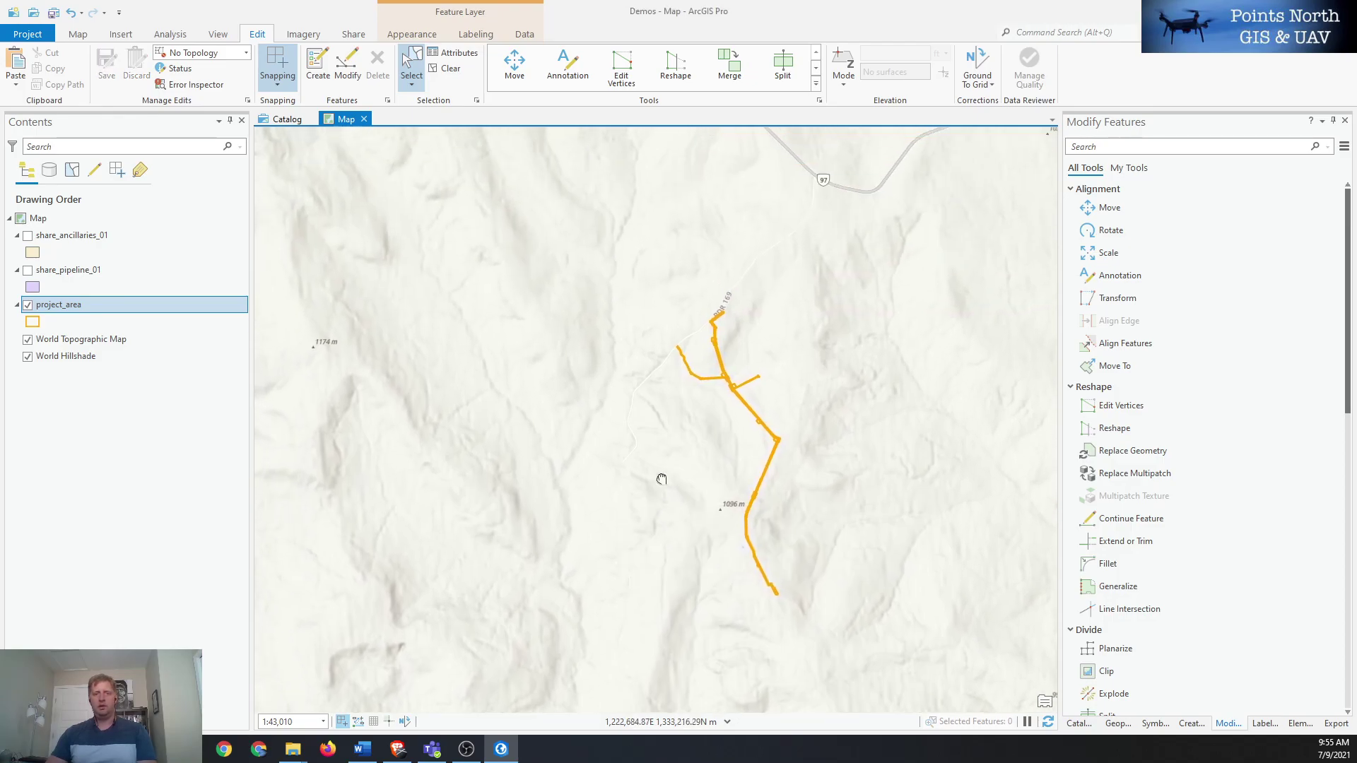
# - Turn on the share_pipeline_01 layer and select all of its features
pyautogui.click(75, 269)
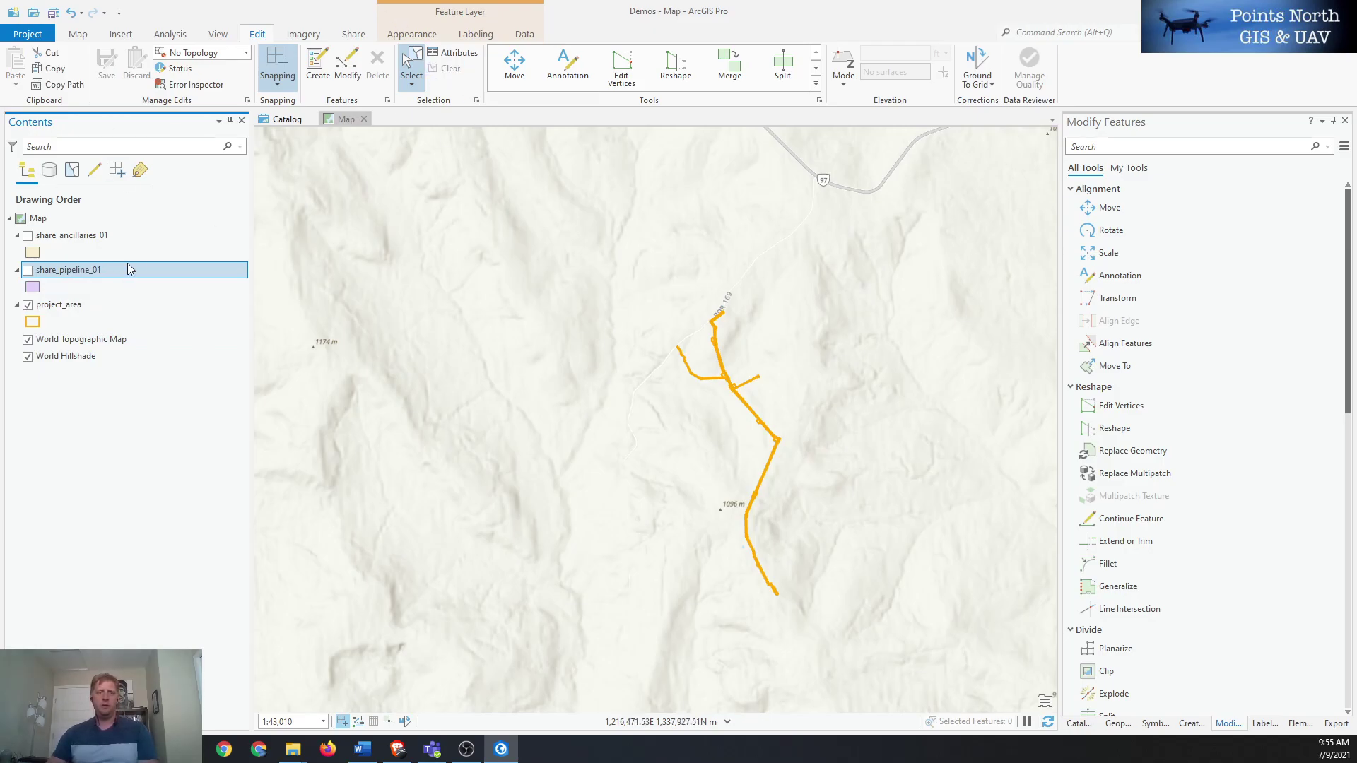
pyautogui.click(347, 67)
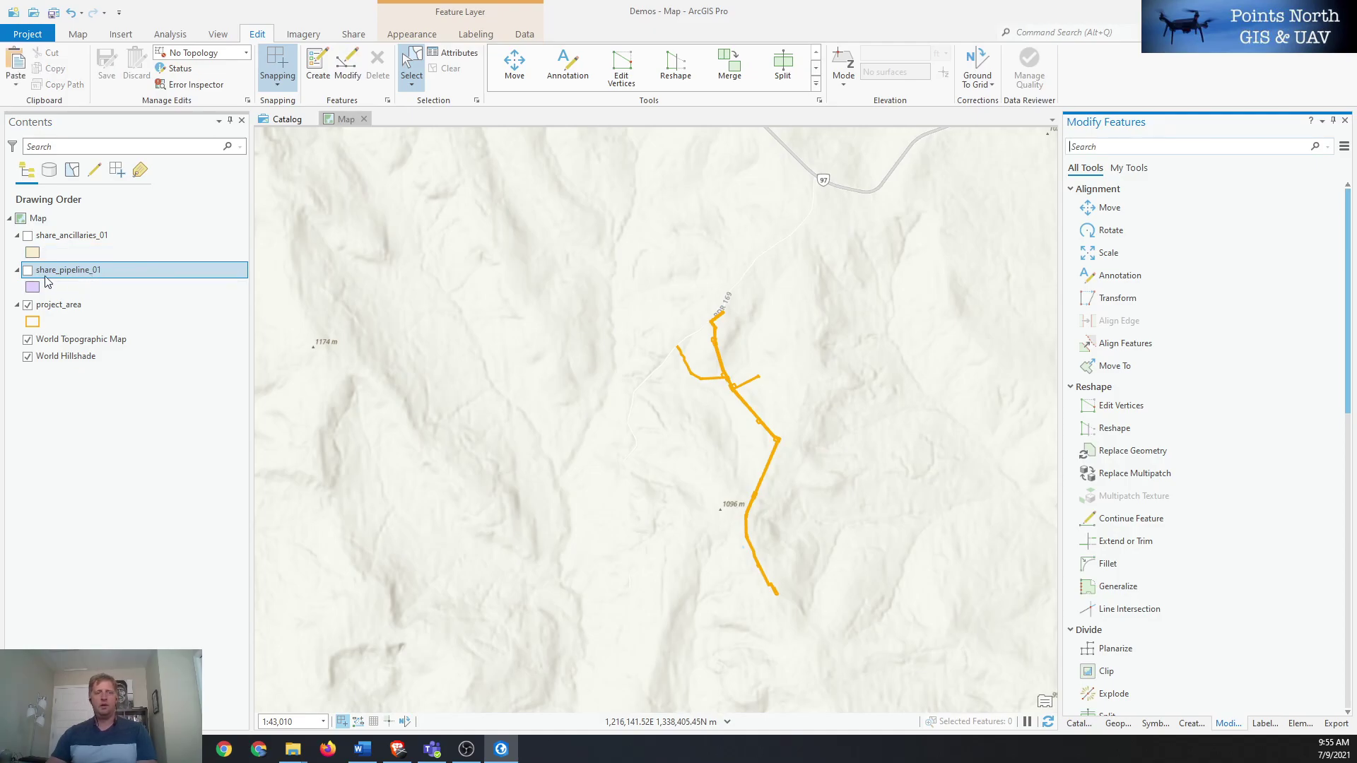
pyautogui.click(27, 270)
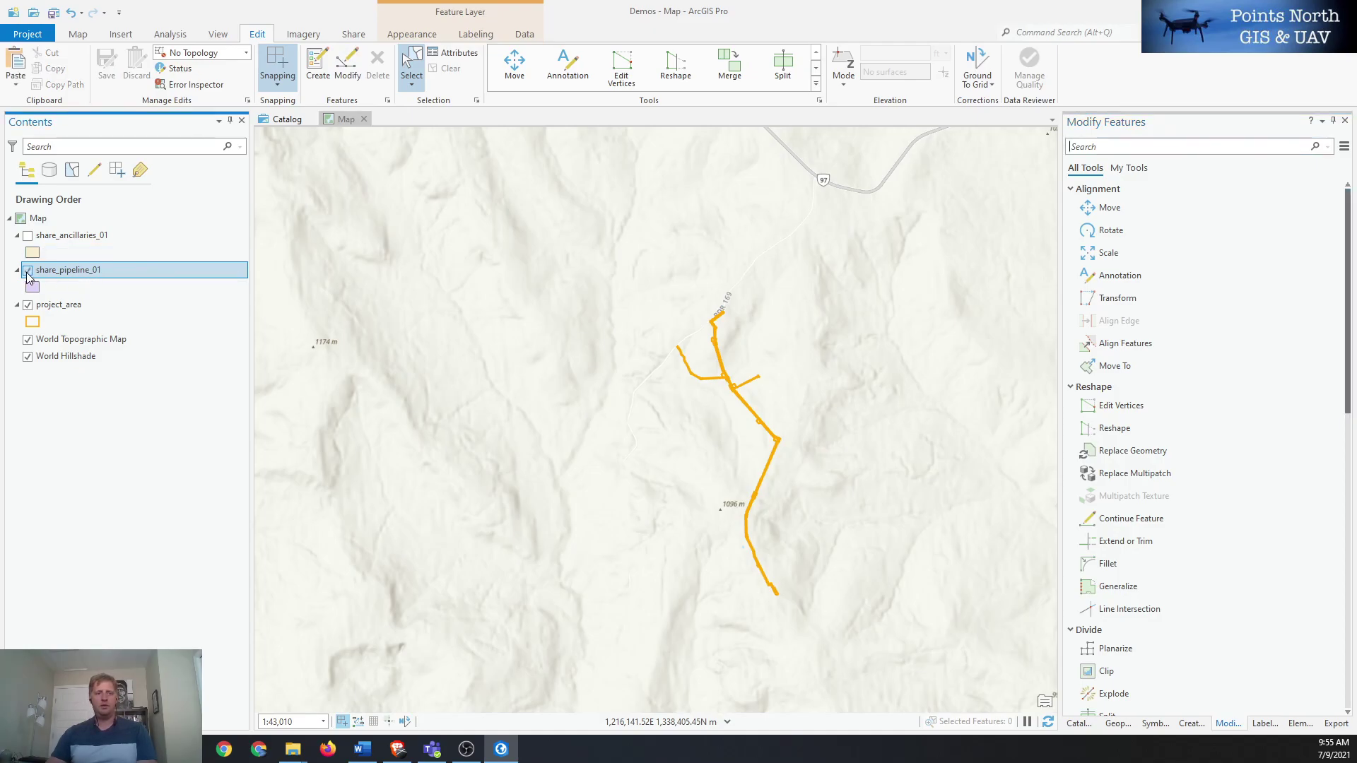
pyautogui.rightClick(91, 278)
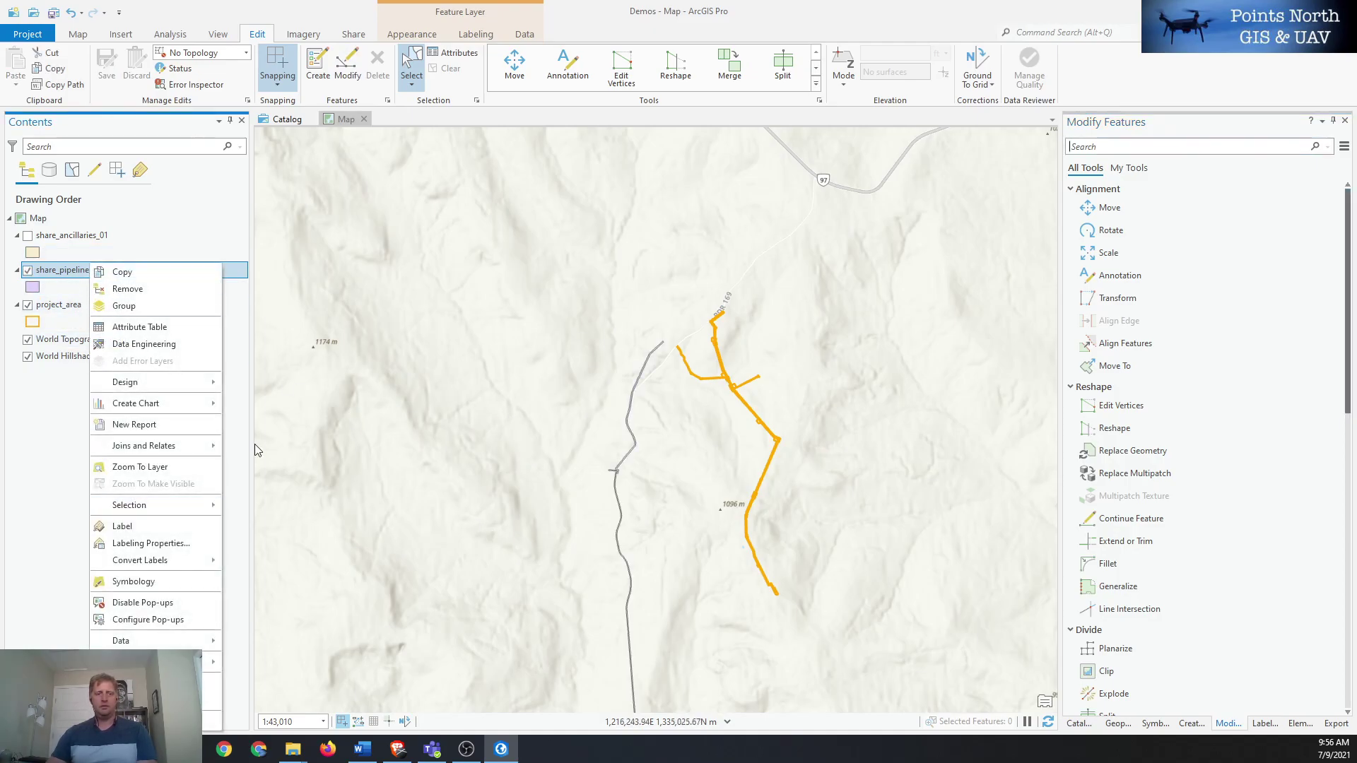
pyautogui.moveTo(194, 506)
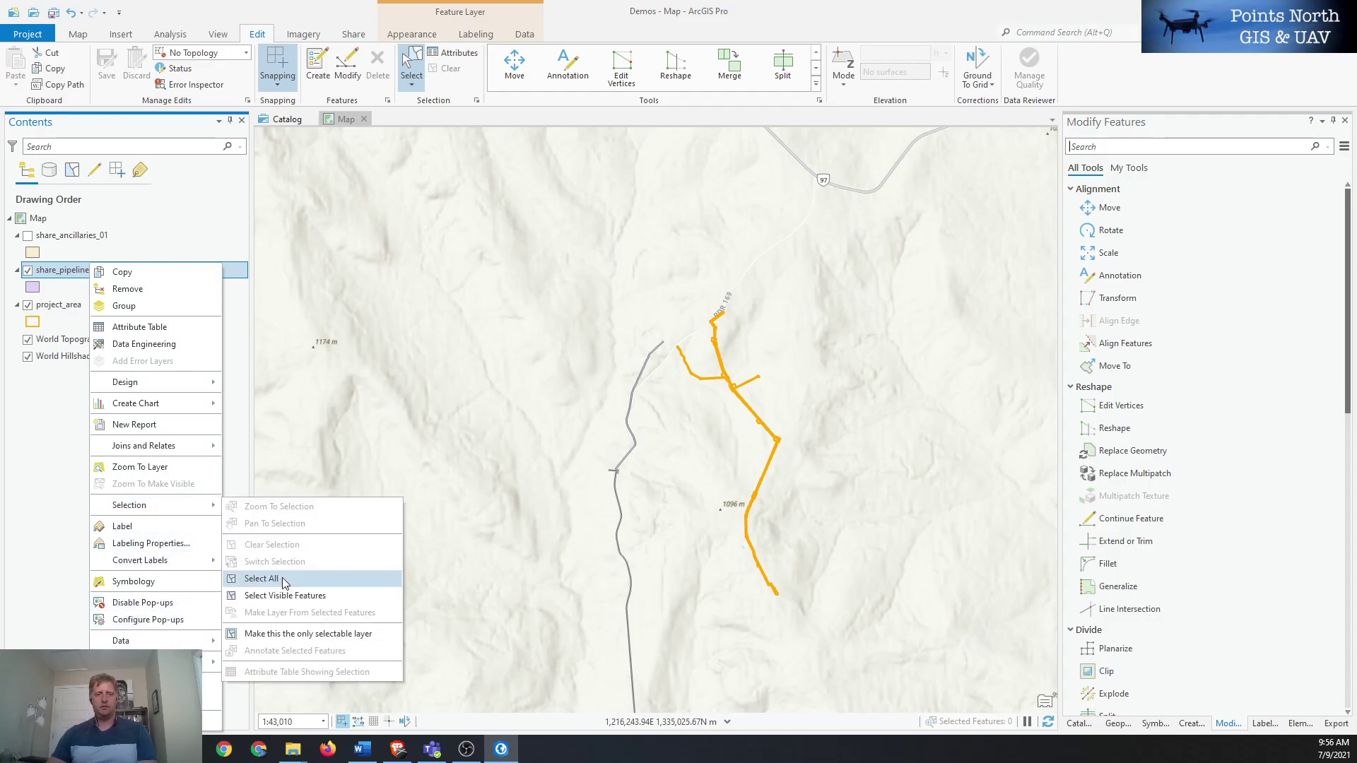
pyautogui.click(283, 581)
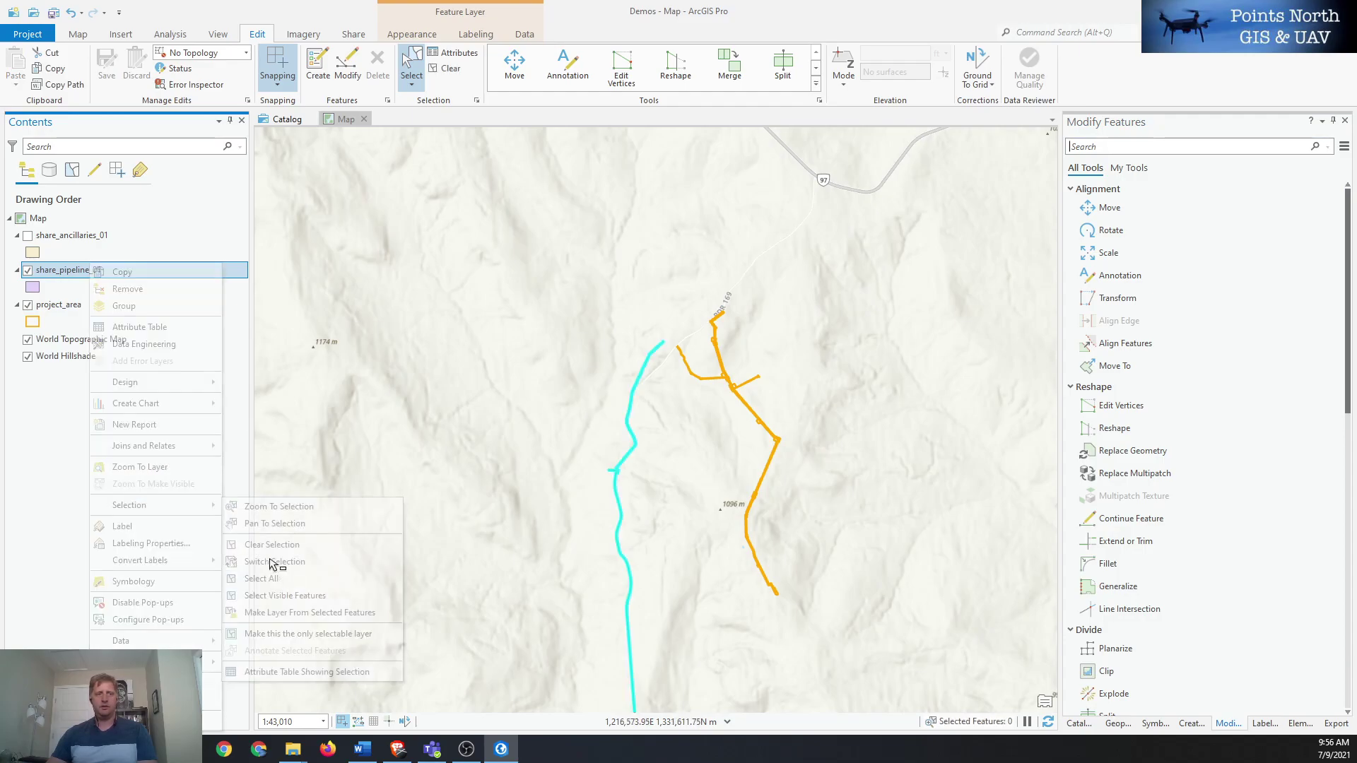
# - Copy the selected pipeline features and make share_pipeline_01 the only selectable layer
pyautogui.click(50, 69)
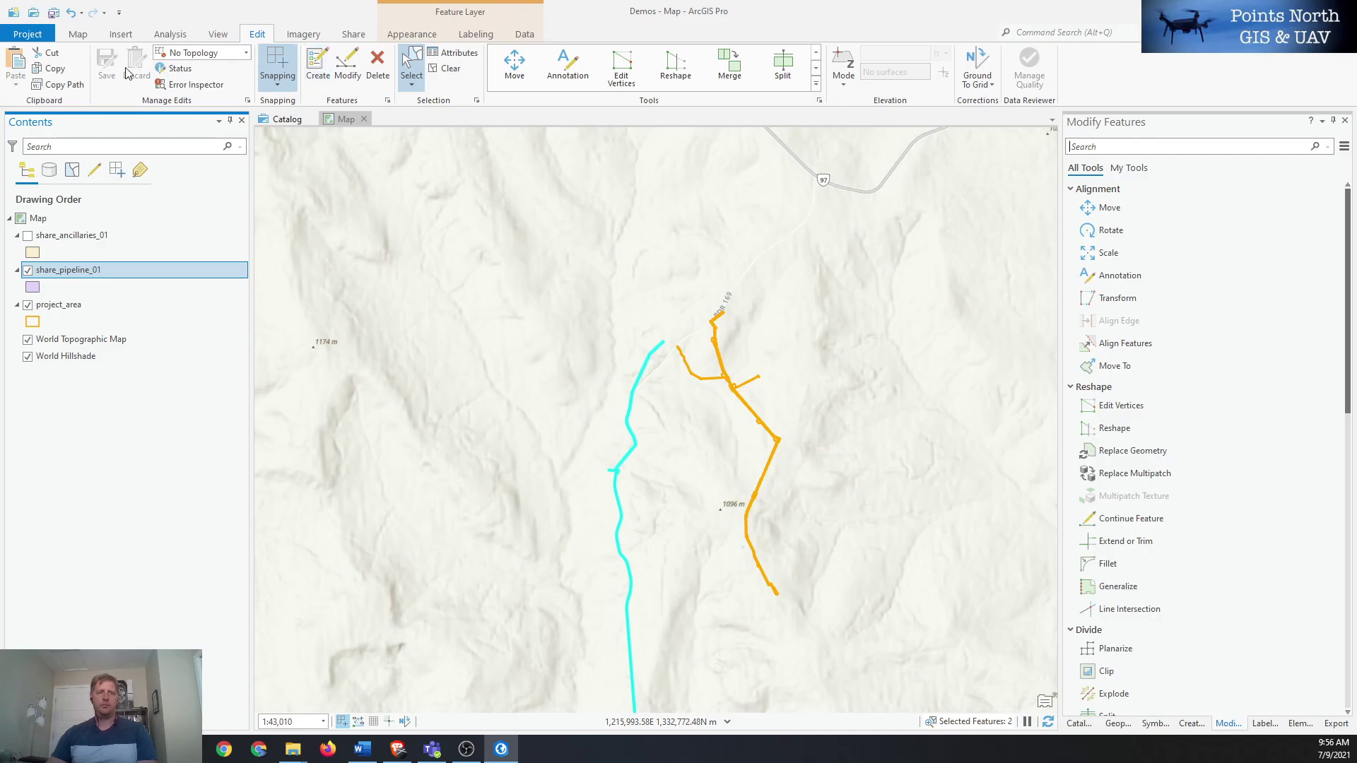
pyautogui.click(60, 305)
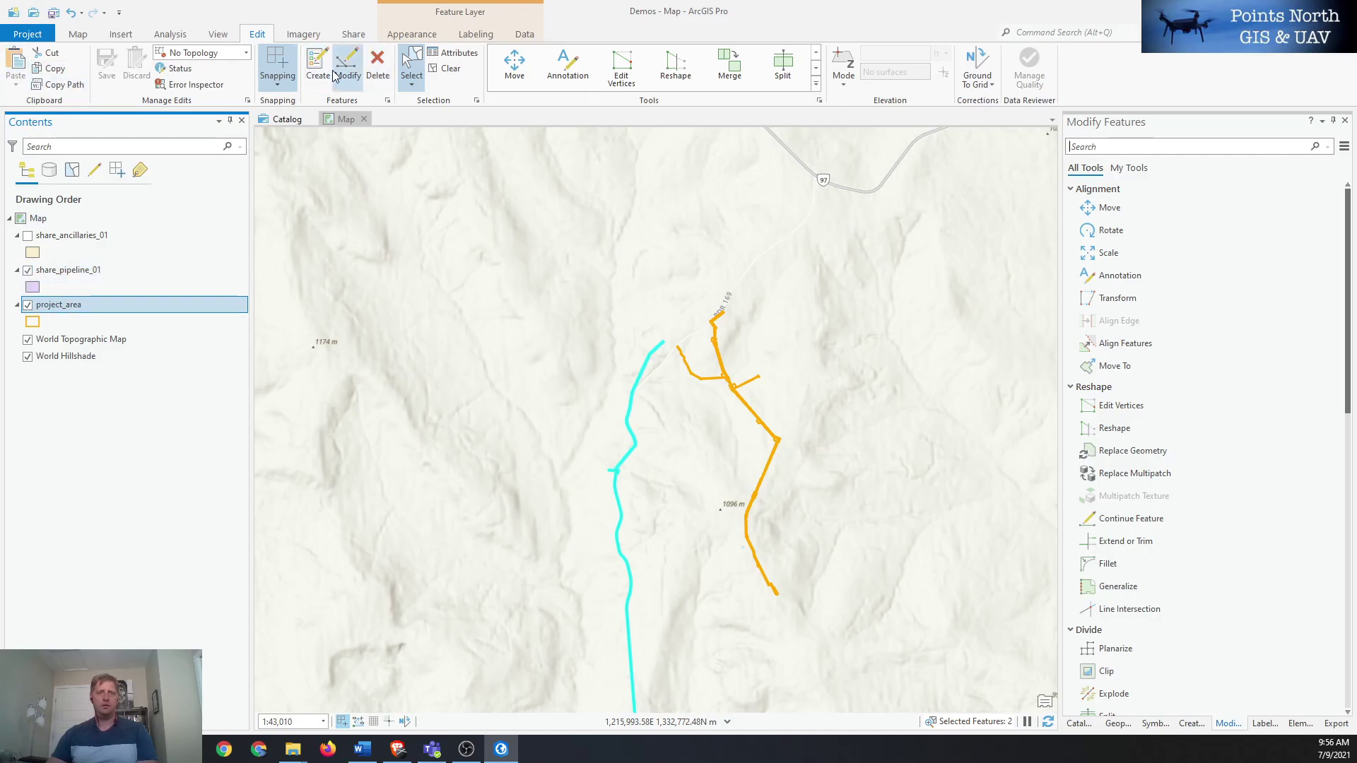
pyautogui.click(353, 67)
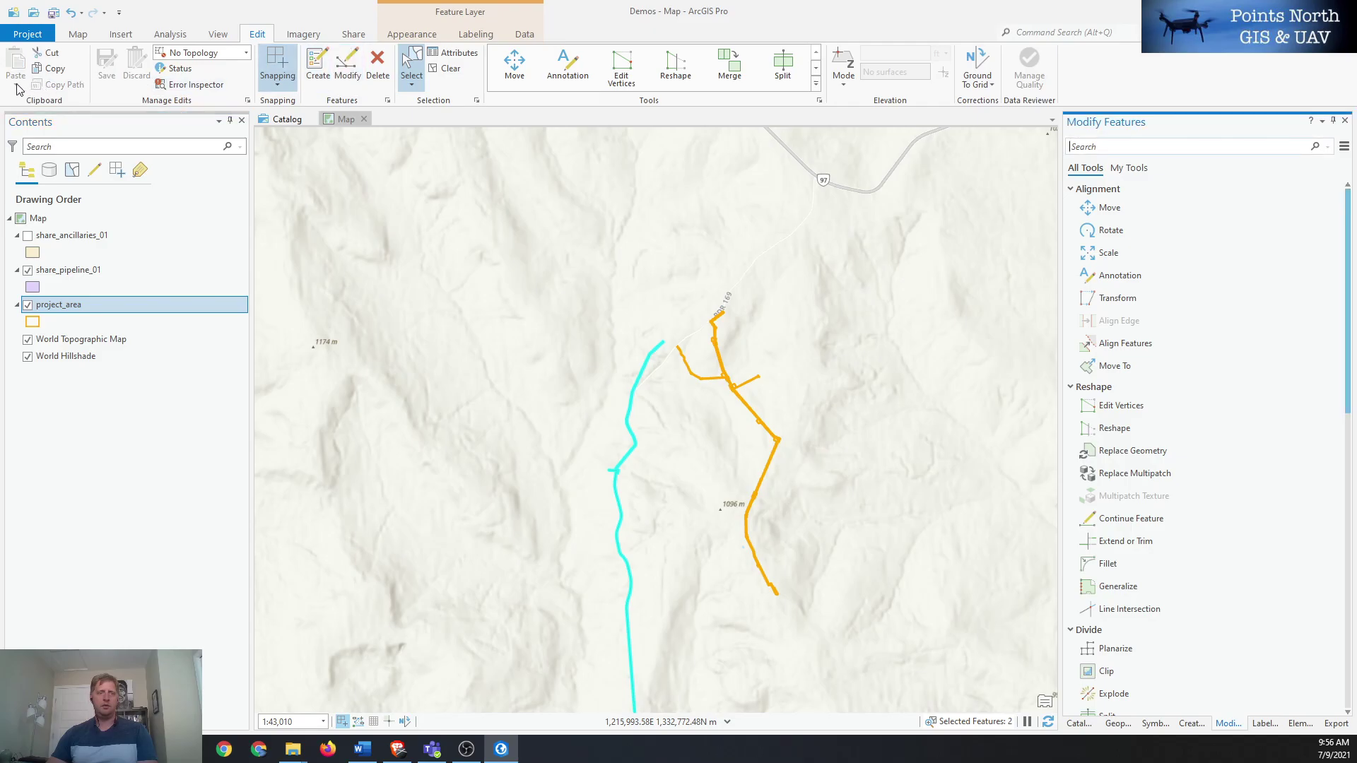
pyautogui.click(78, 273)
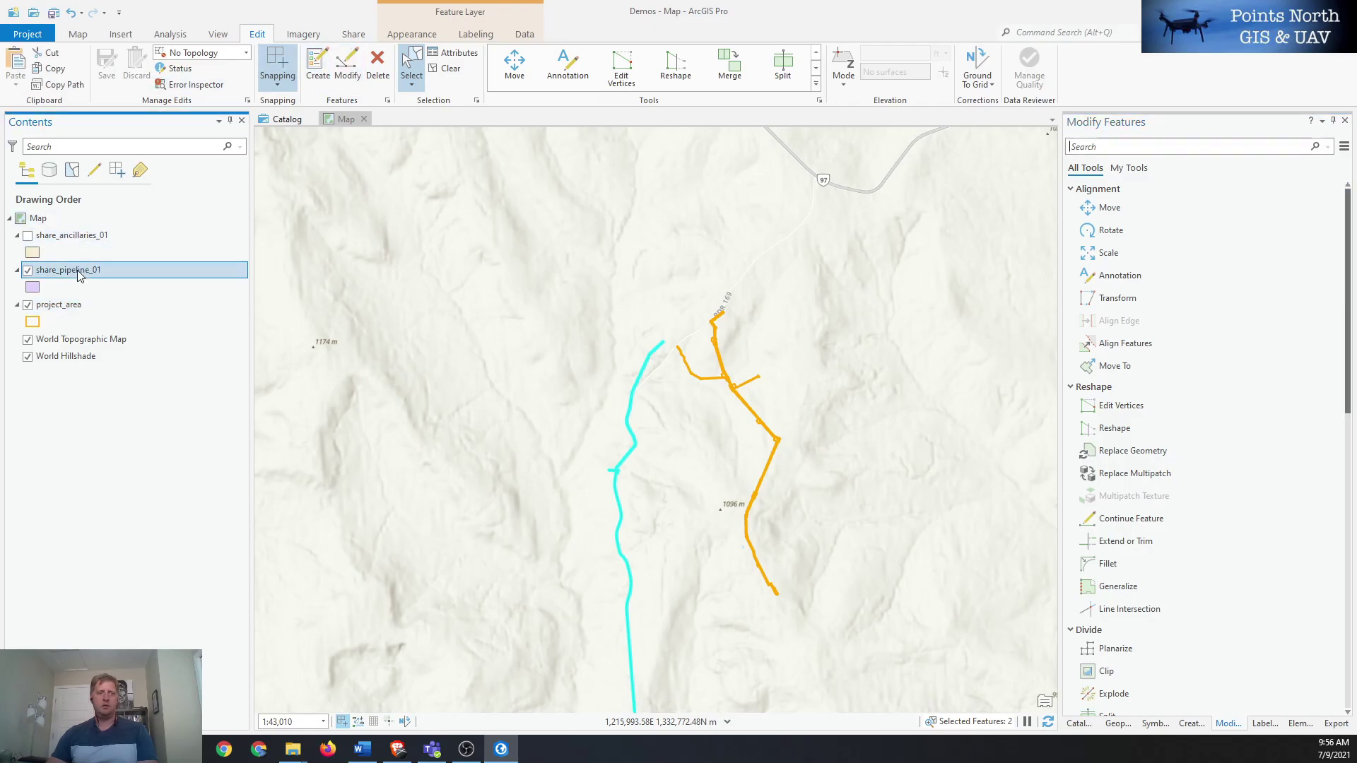
pyautogui.rightClick(78, 272)
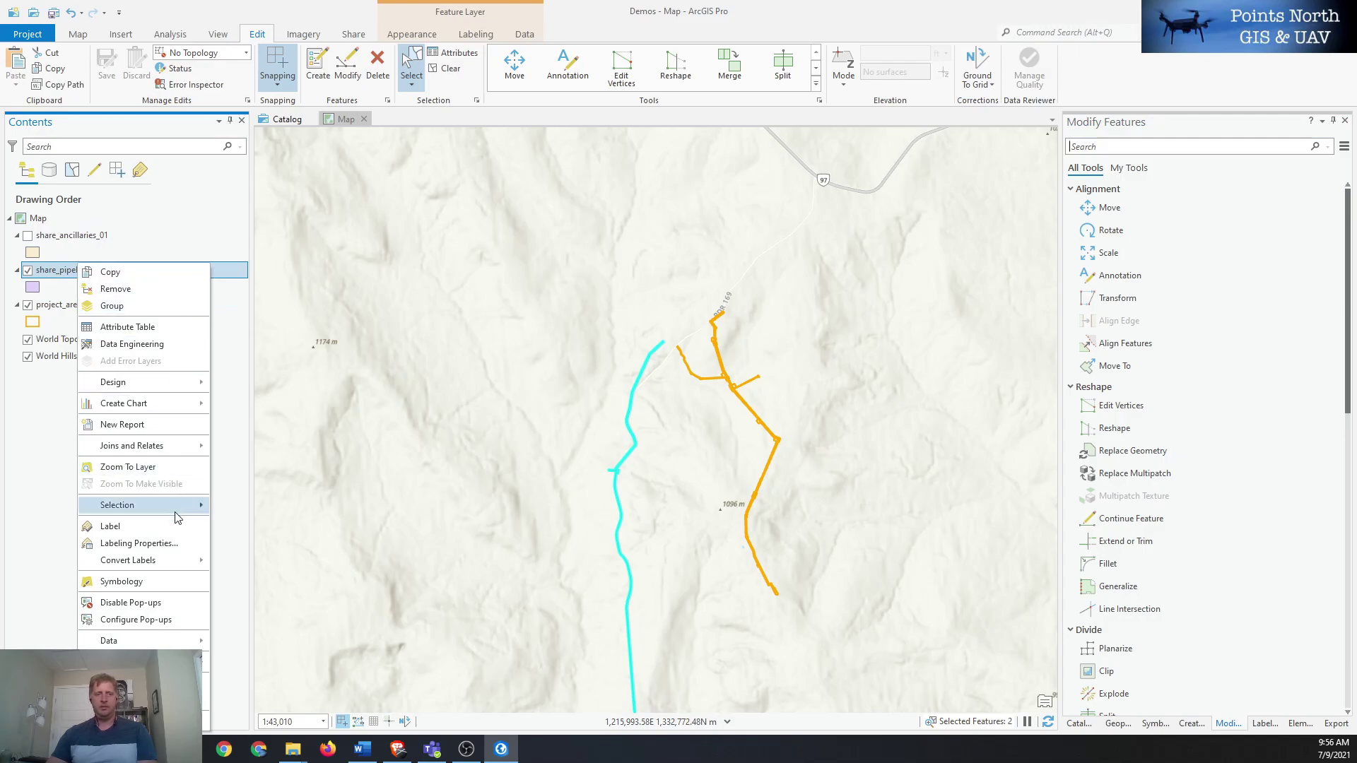
pyautogui.moveTo(176, 517)
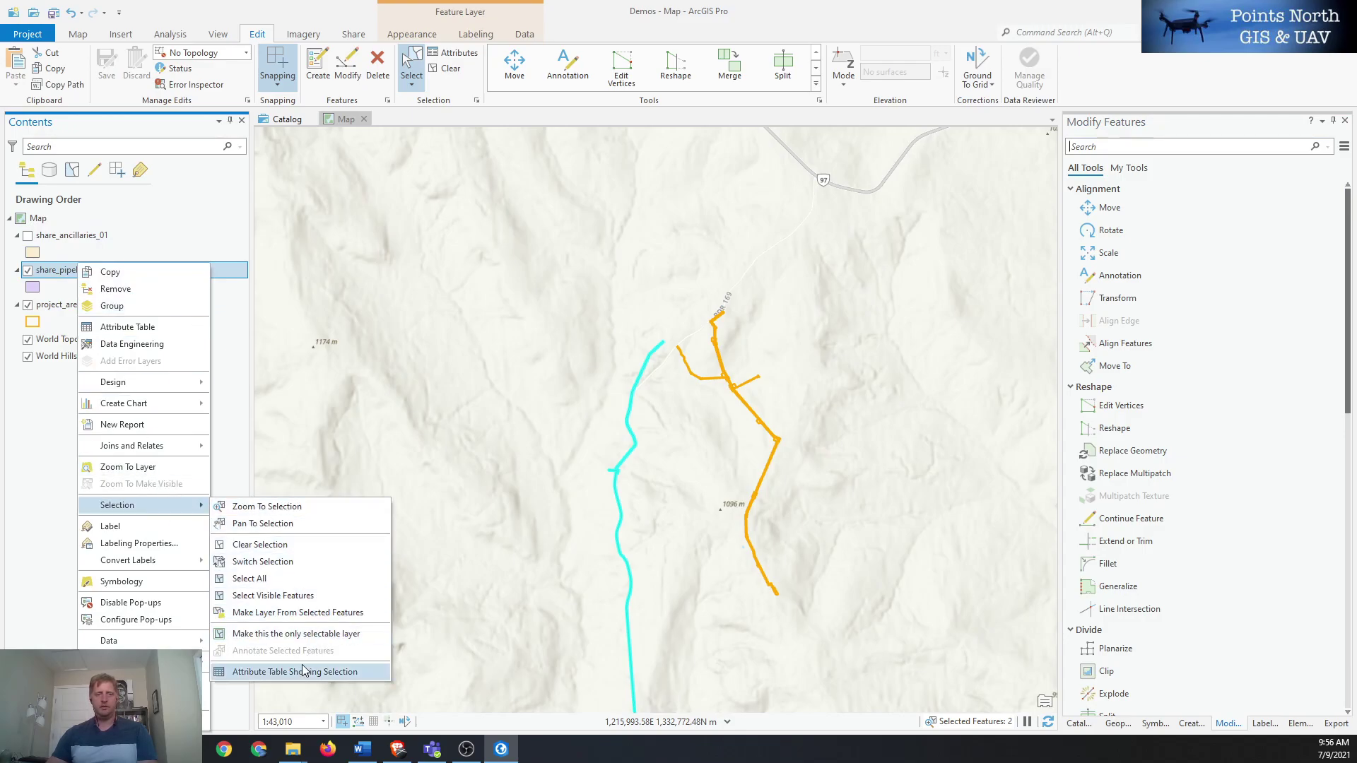
pyautogui.click(312, 635)
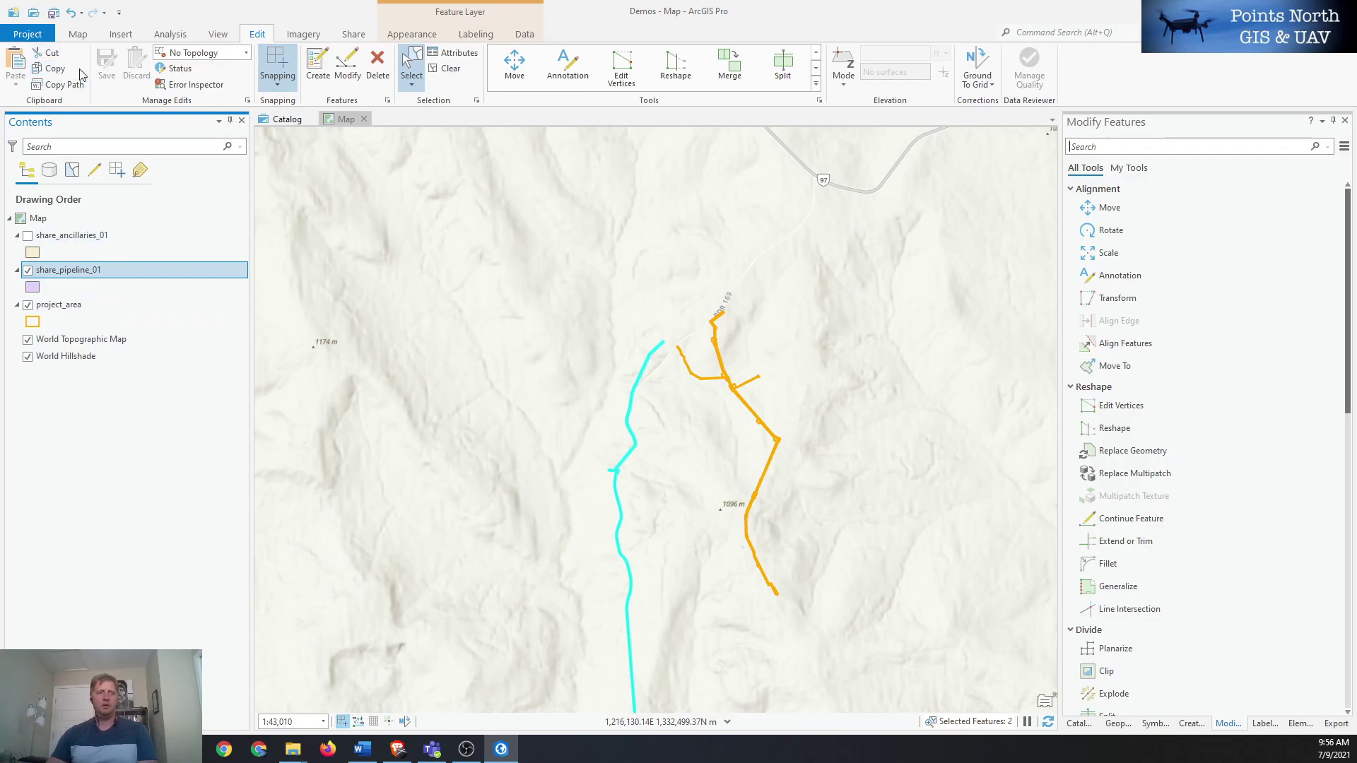
# - Copy the selected share_pipeline_01 features and use Paste Special to add them to the project_area template, keeping source attribute values
pyautogui.moveTo(533, 460)
pyautogui.mouseDown()
pyautogui.moveTo(537, 388)
pyautogui.moveTo(533, 448)
pyautogui.mouseUp()
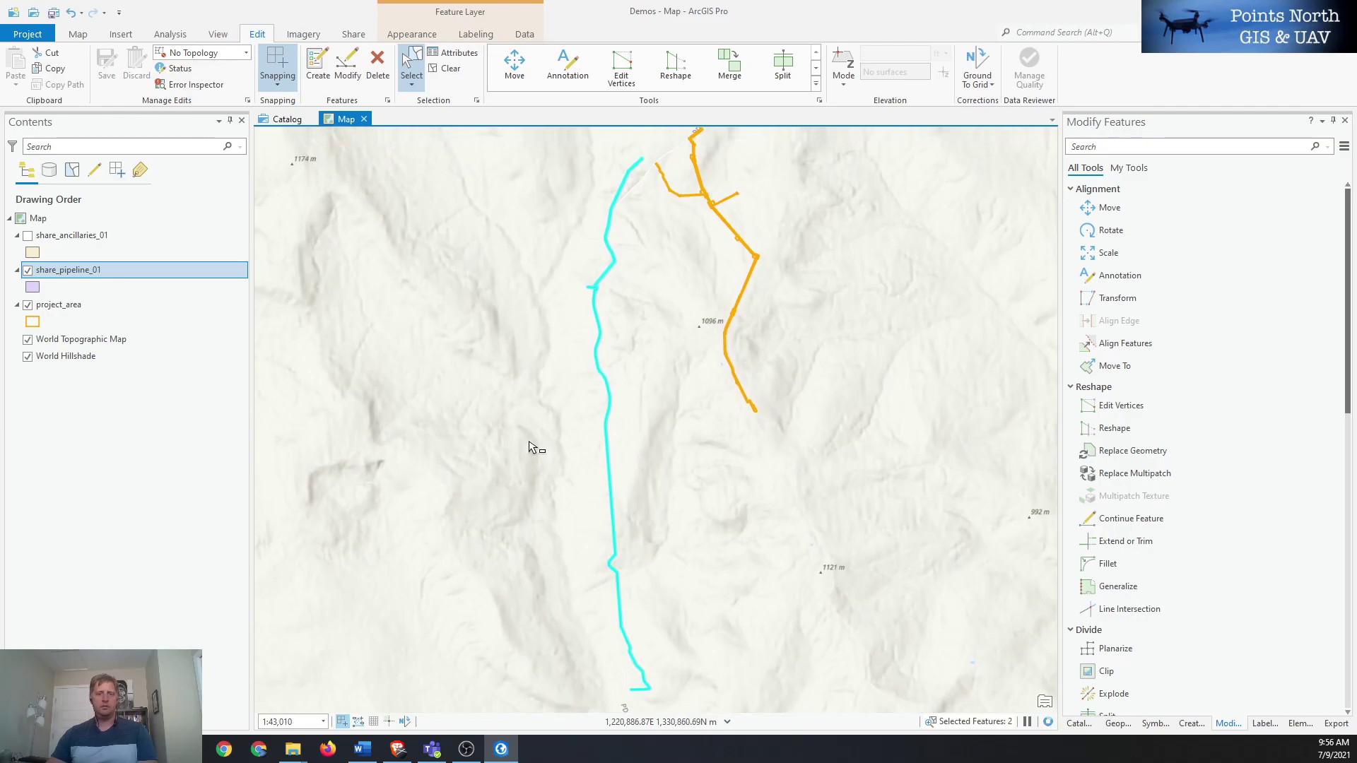
pyautogui.click(79, 304)
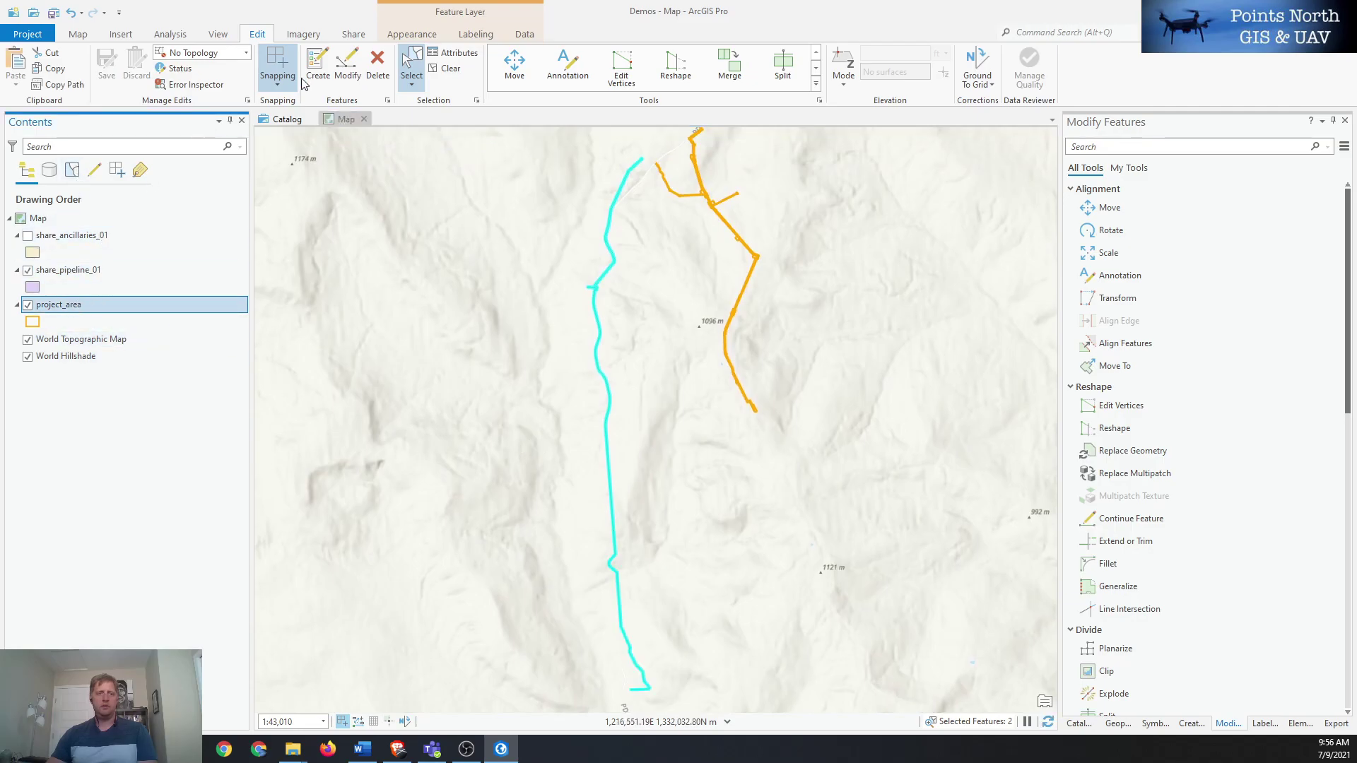
pyautogui.click(95, 269)
pyautogui.click(342, 74)
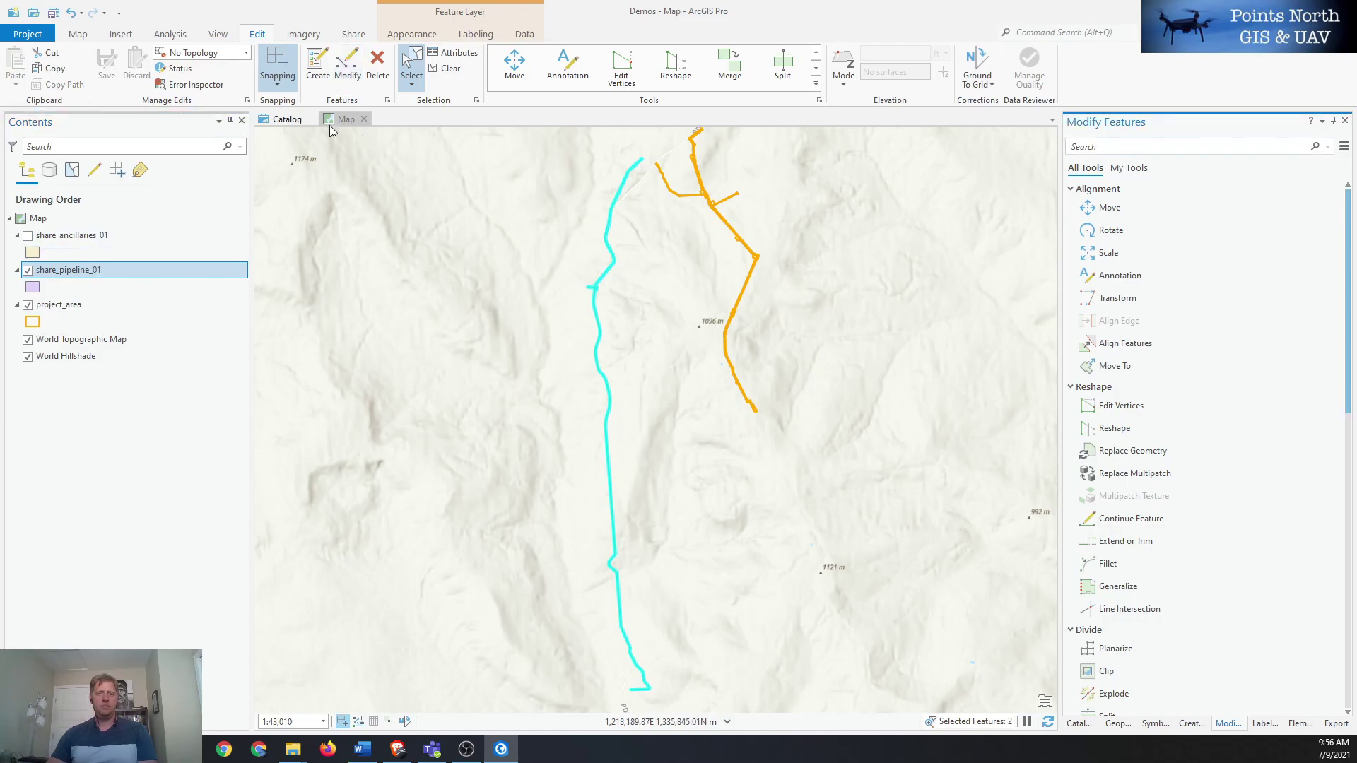
pyautogui.click(63, 70)
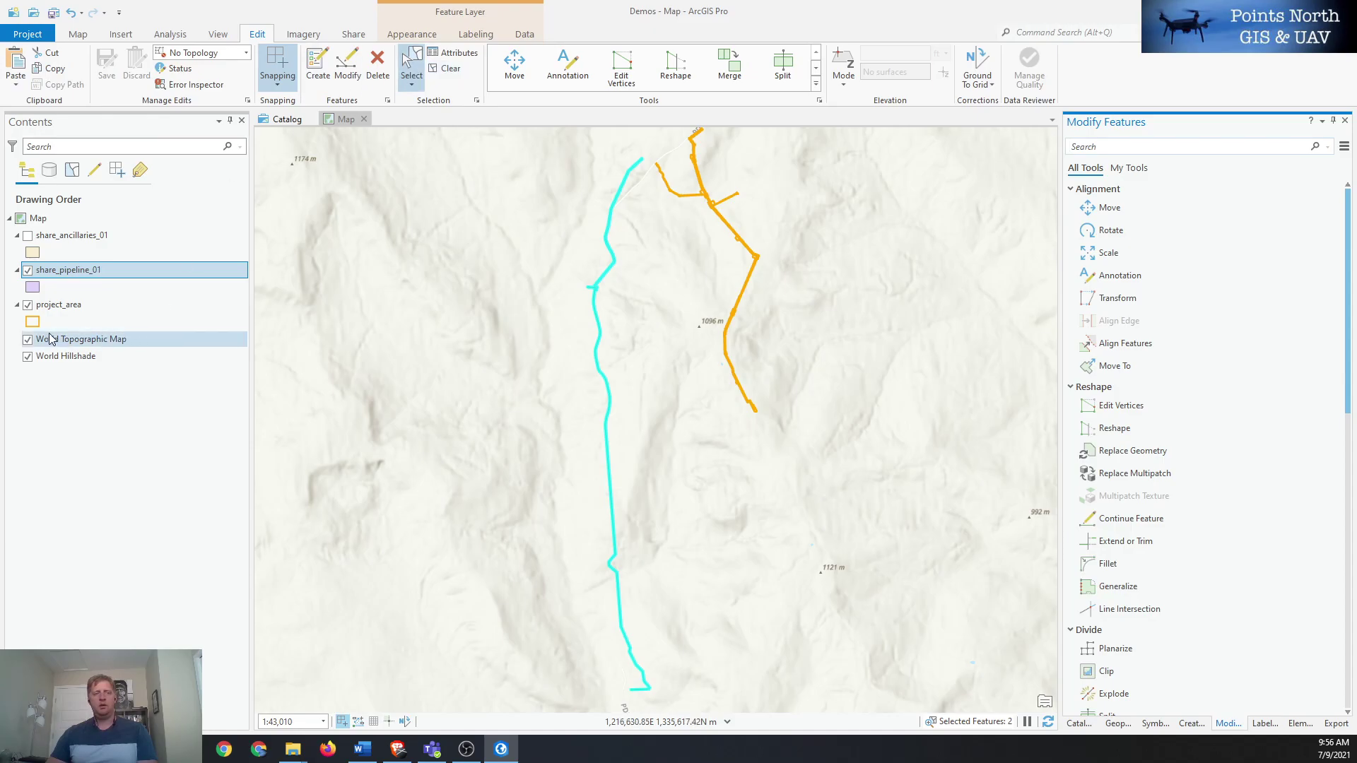
pyautogui.click(62, 305)
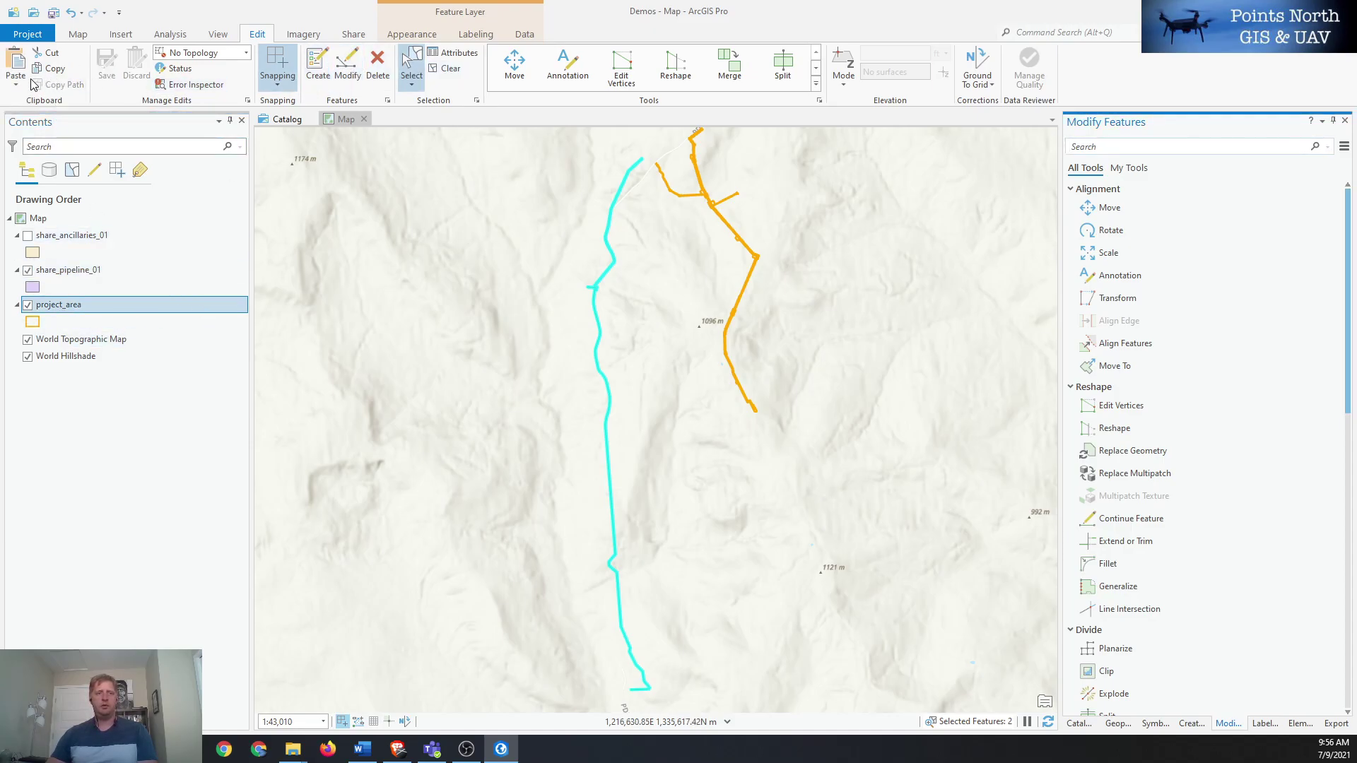
pyautogui.click(16, 83)
pyautogui.click(70, 105)
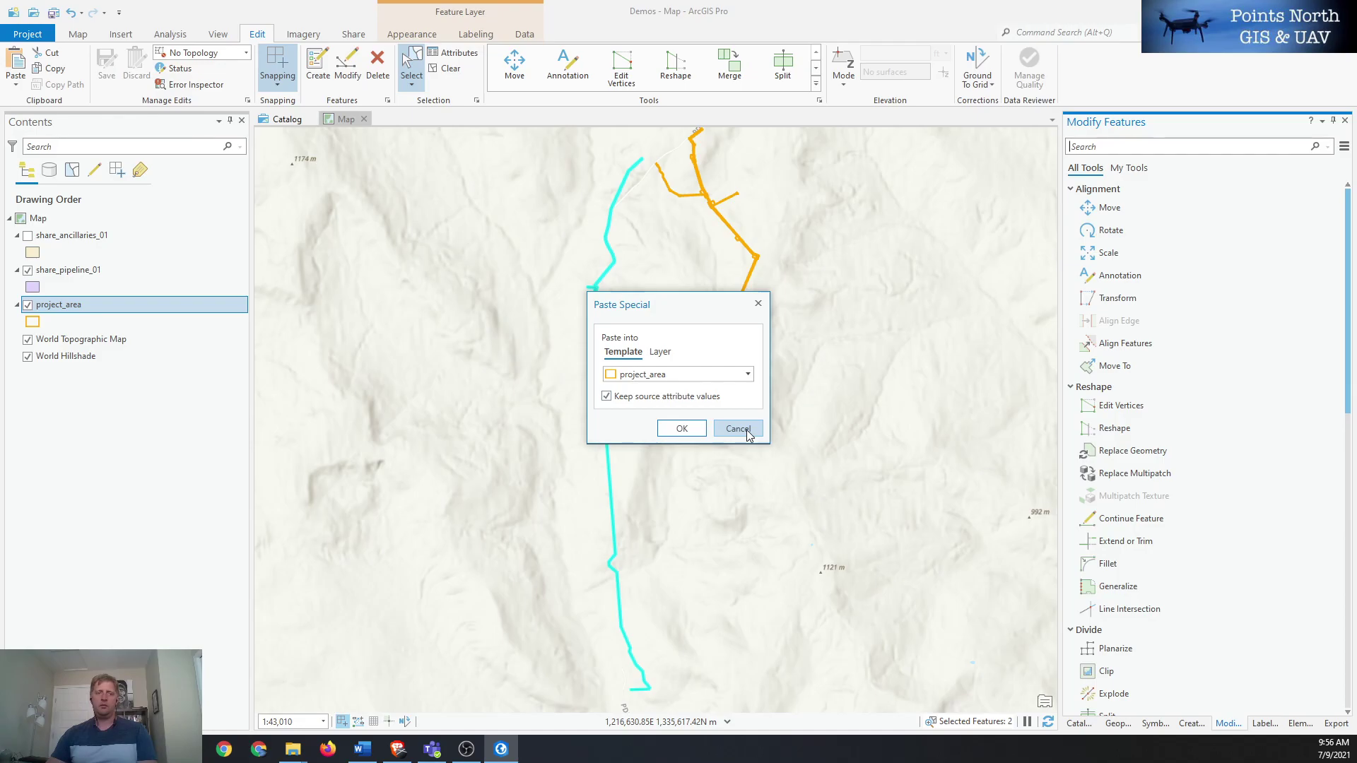
pyautogui.click(682, 428)
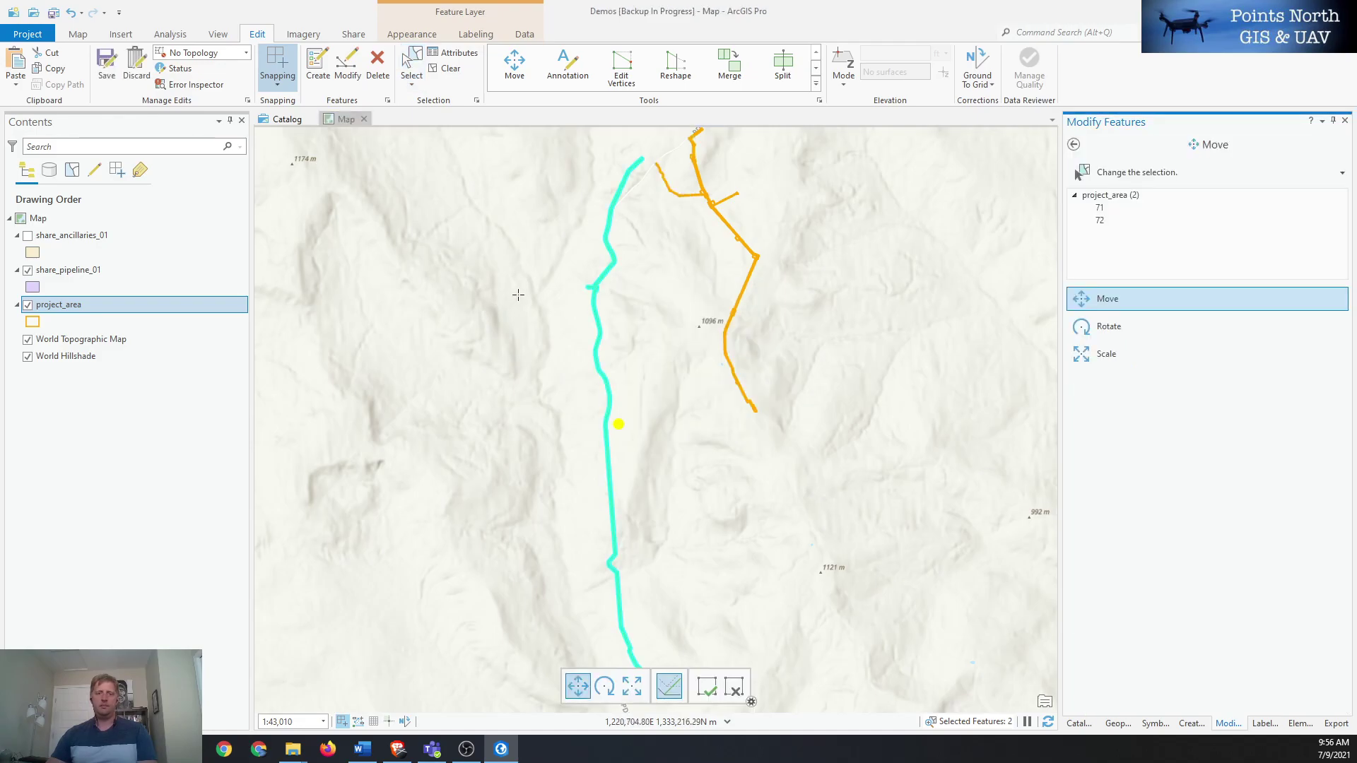
# - Save all edits for the pasted pipeline and clear the selection
pyautogui.moveTo(671, 223); pyautogui.dragTo(674, 263)
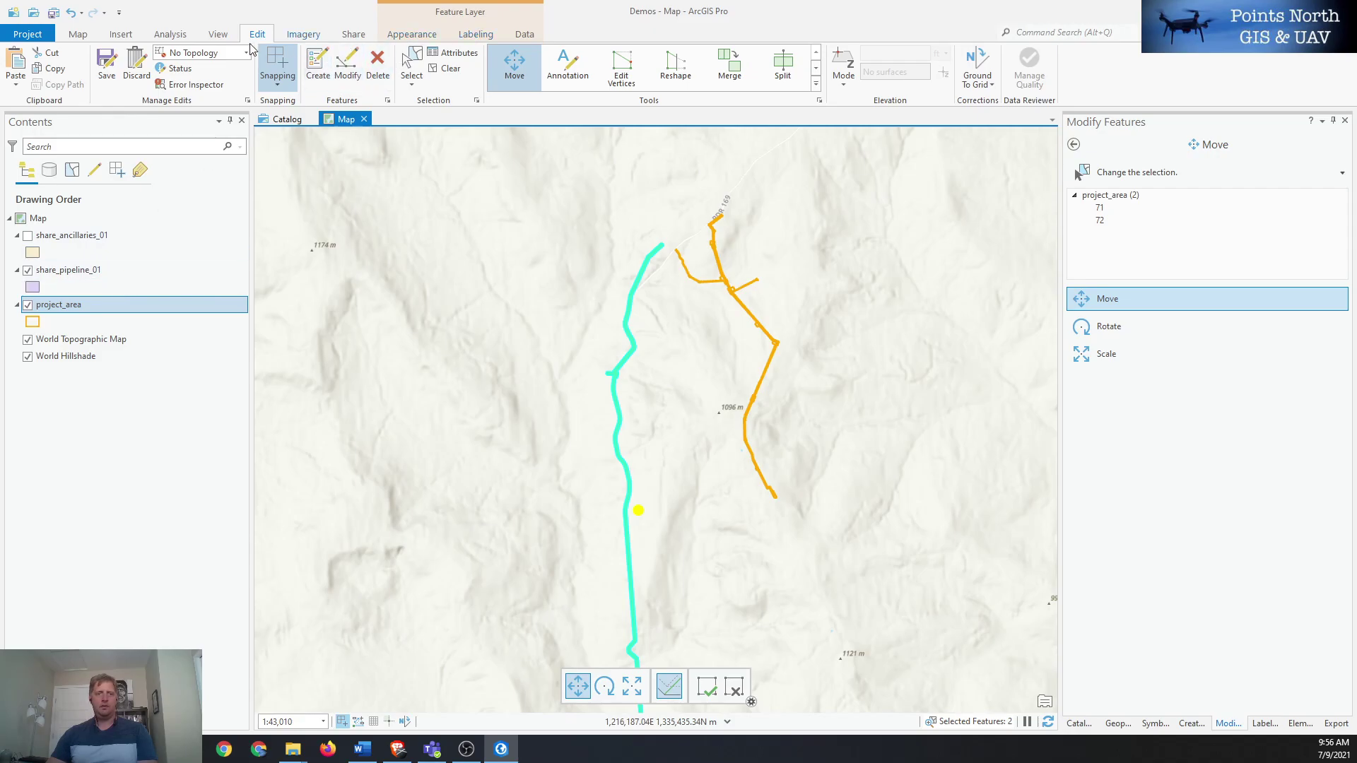
pyautogui.click(107, 65)
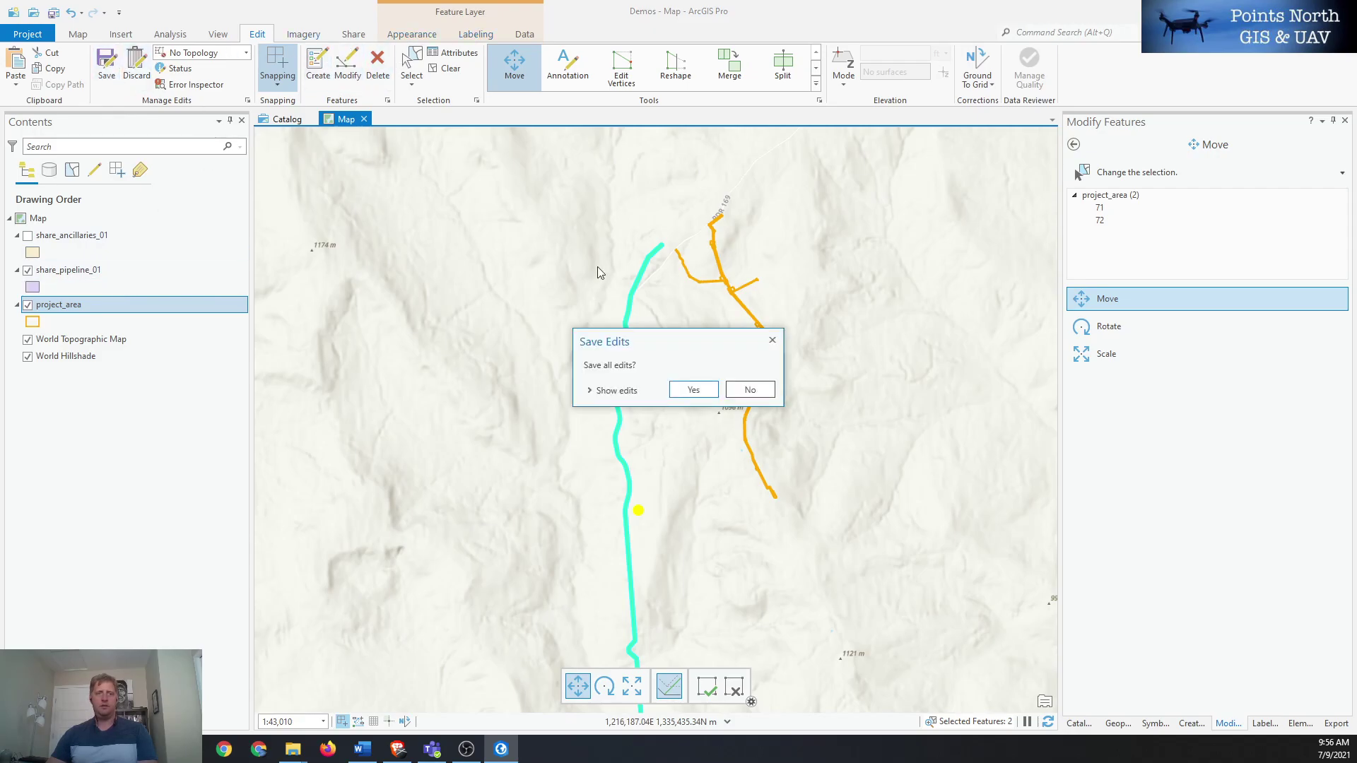
pyautogui.click(712, 393)
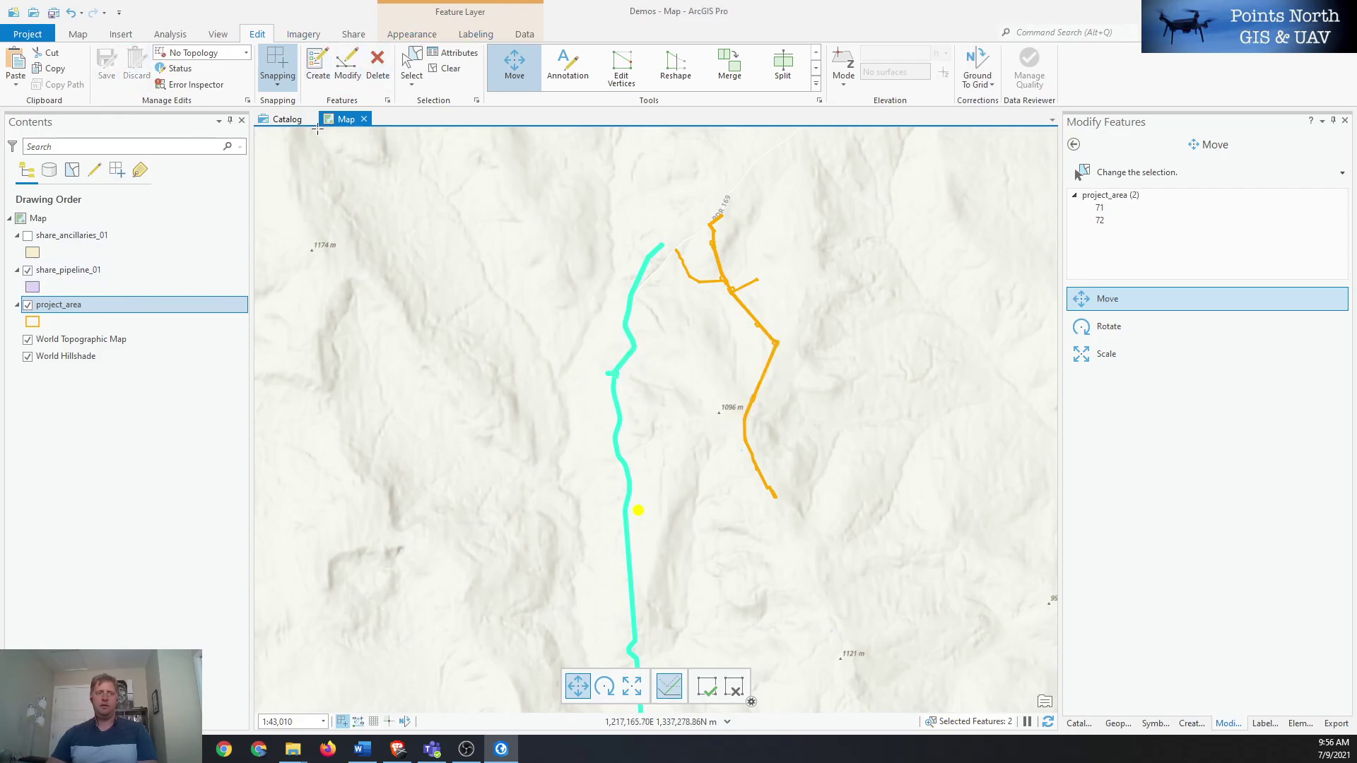
pyautogui.click(446, 69)
# - Display share_ancillaries_01 instead of share_pipeline_01 and make it the only selectable layer
pyautogui.click(28, 269)
pyautogui.click(26, 239)
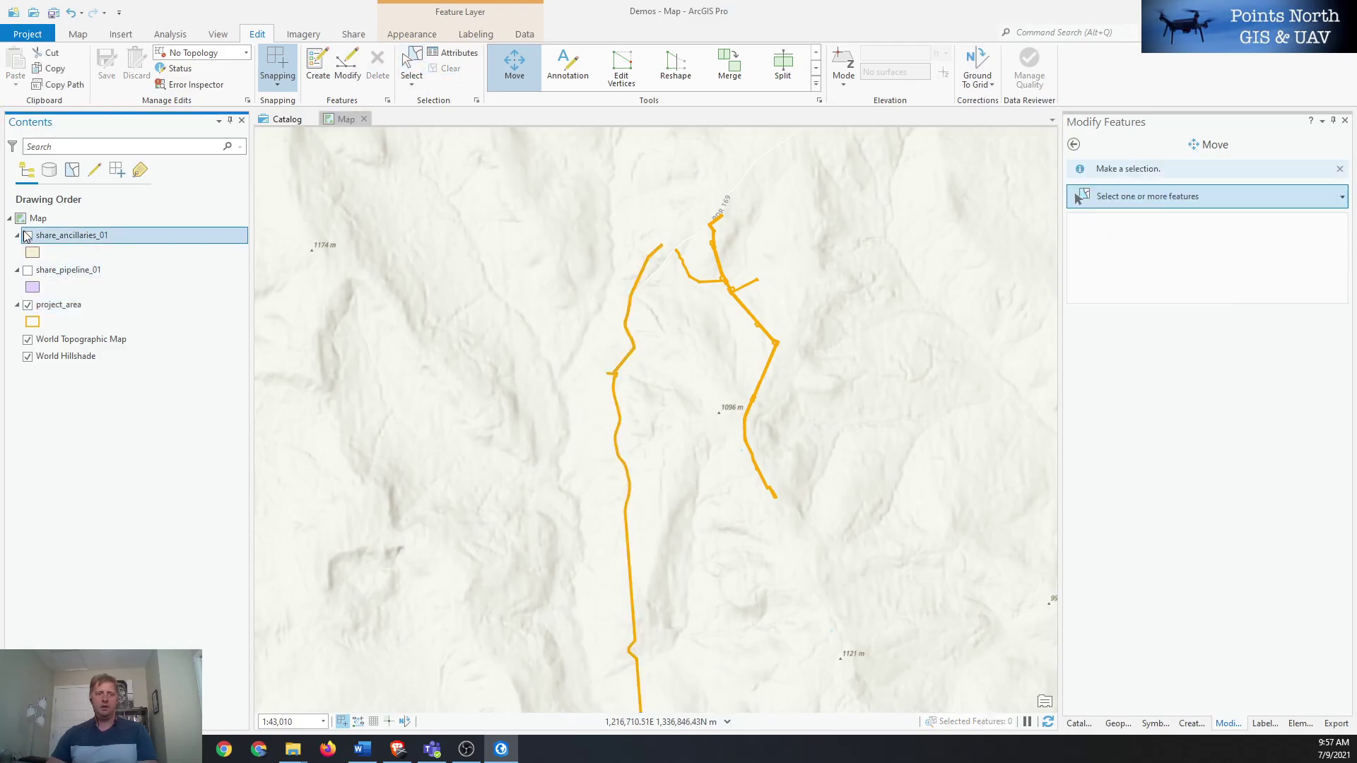
pyautogui.click(28, 236)
pyautogui.rightClick(100, 236)
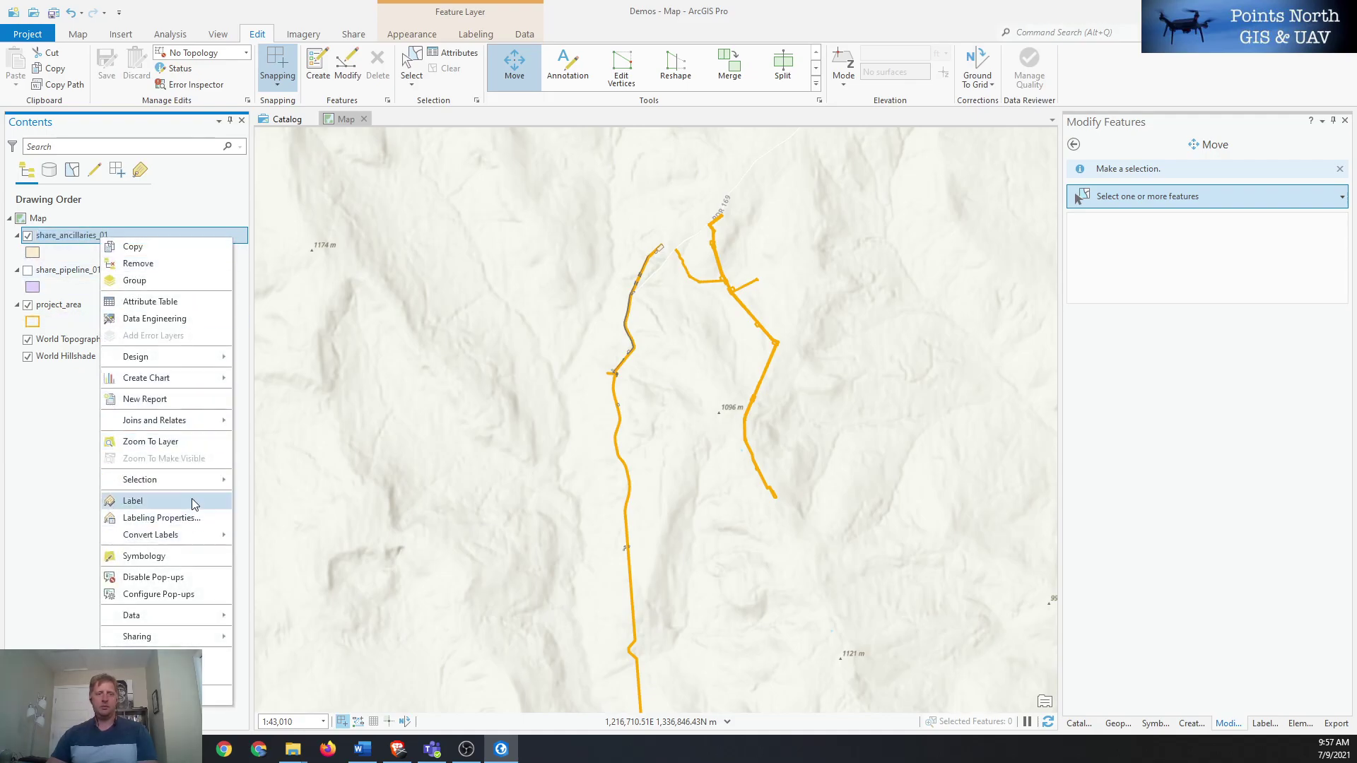
pyautogui.moveTo(192, 472)
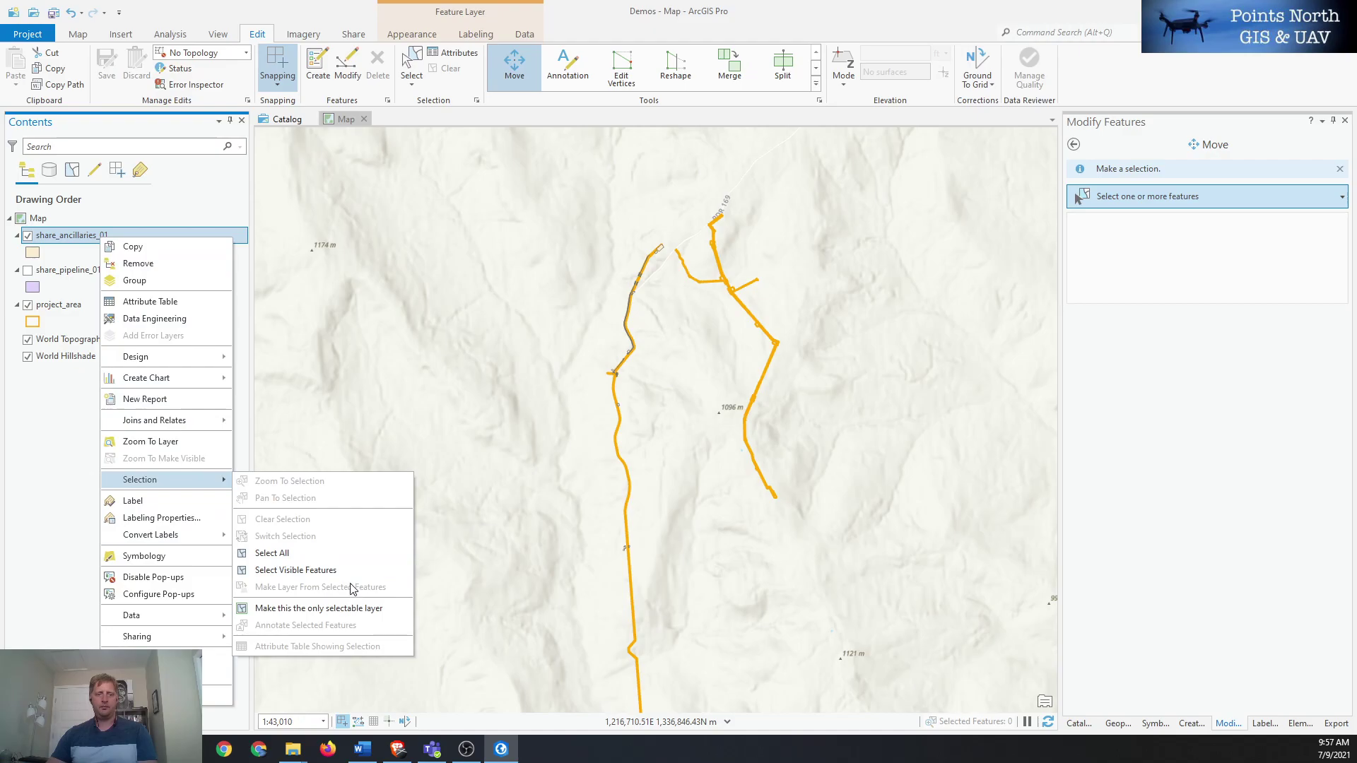
pyautogui.click(349, 609)
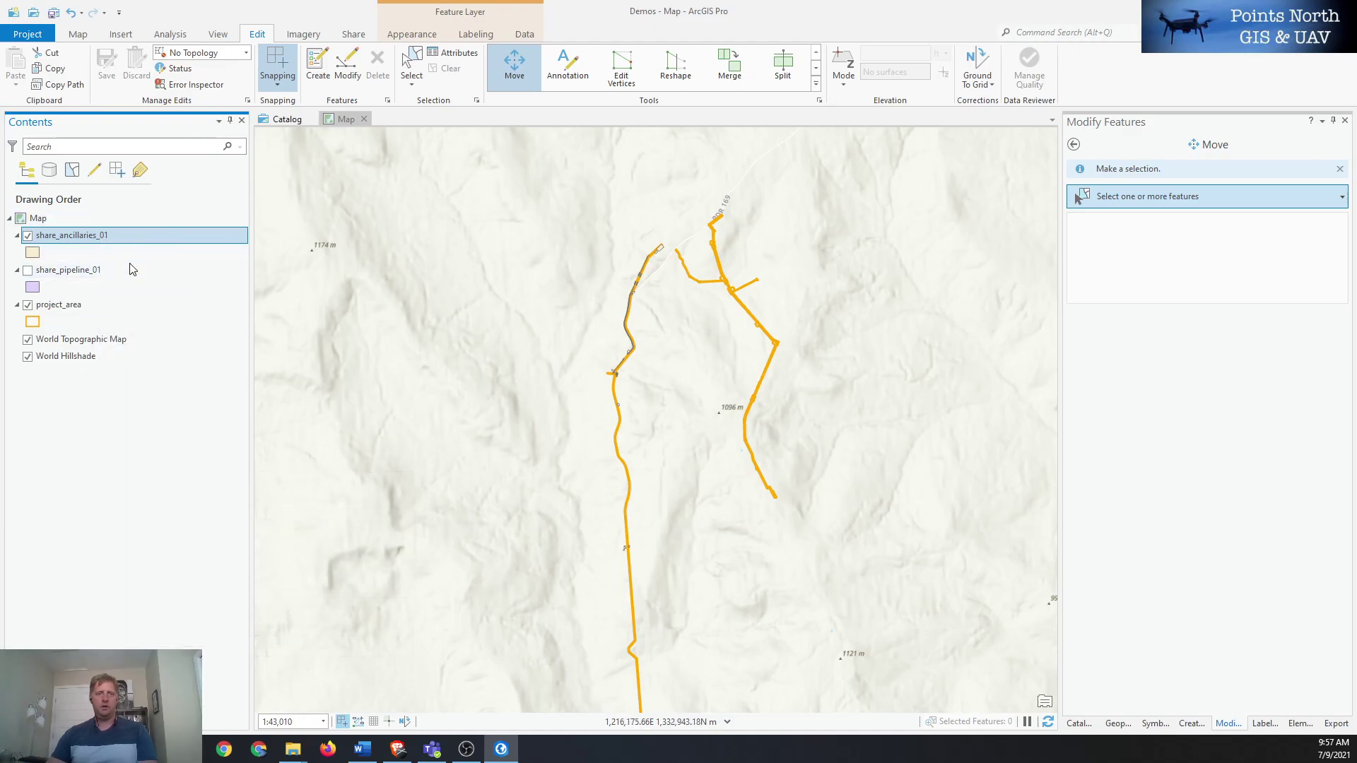
# - Copy all share_ancillaries_01 features into the project_area template with Paste Special, keeping source attribute values
pyautogui.rightClick(89, 239)
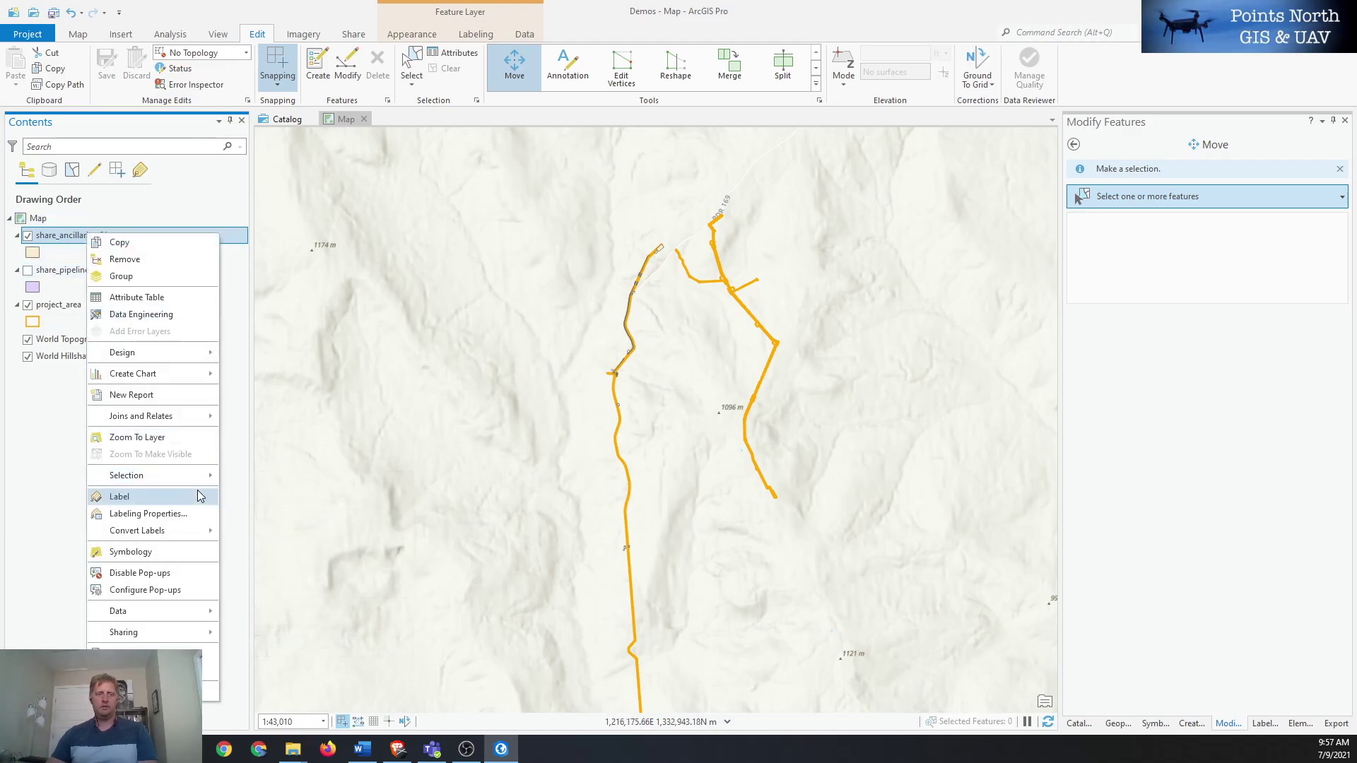
pyautogui.moveTo(200, 484)
pyautogui.click(299, 550)
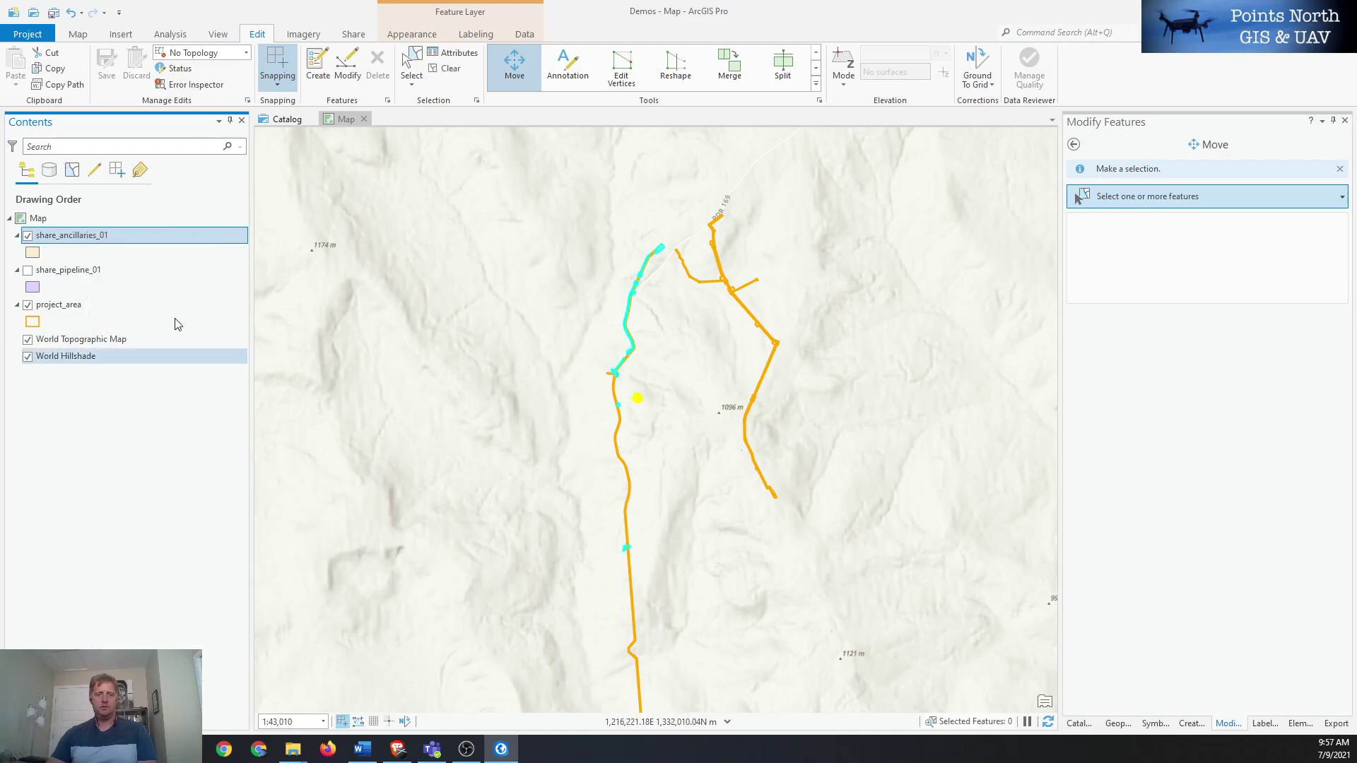
pyautogui.click(347, 76)
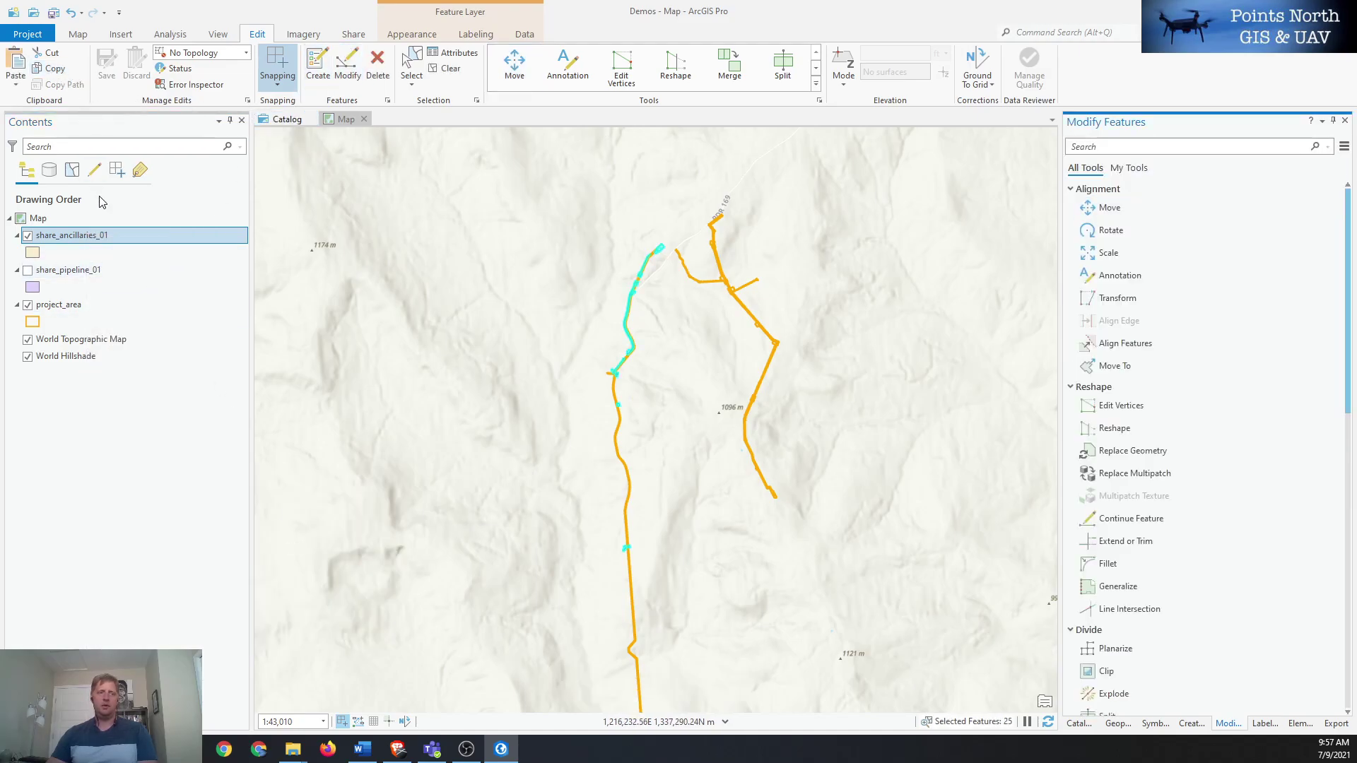
pyautogui.click(71, 305)
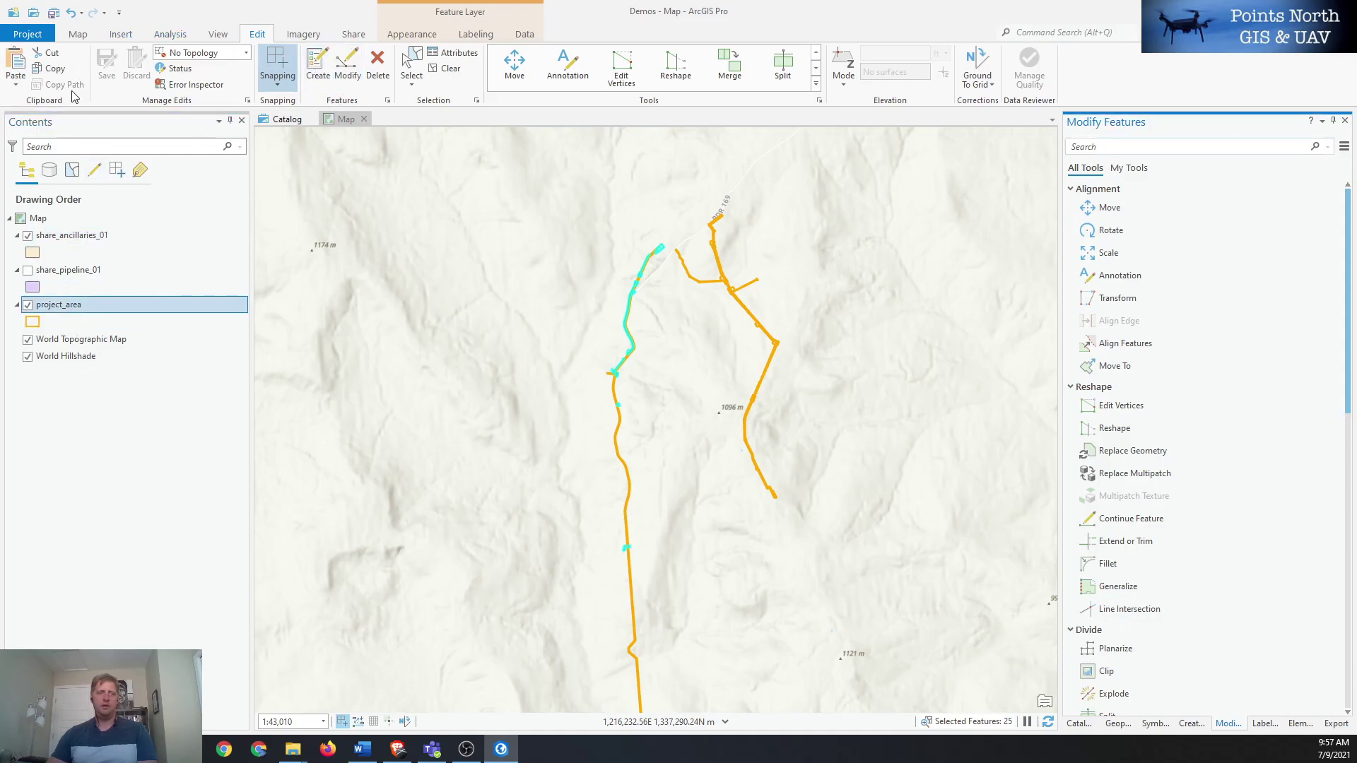
pyautogui.click(16, 85)
pyautogui.click(57, 111)
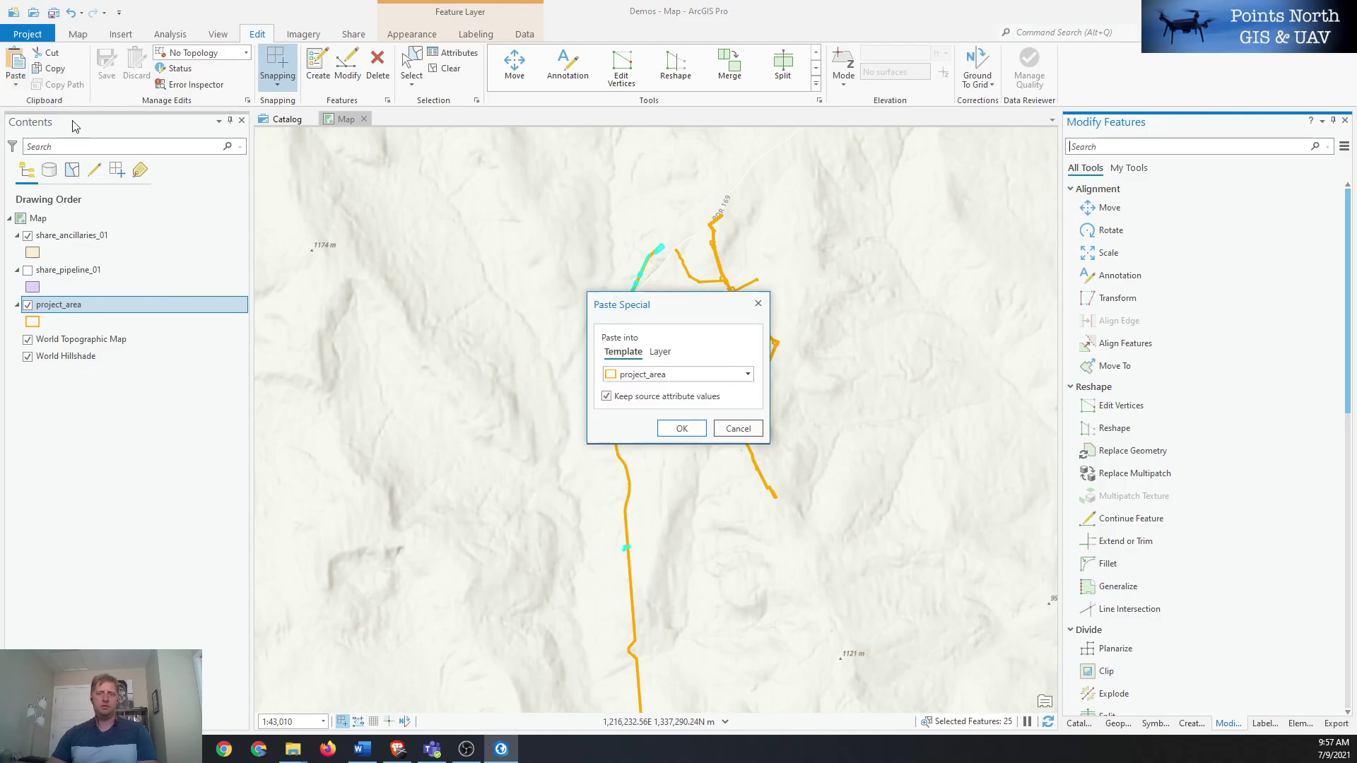
pyautogui.click(681, 428)
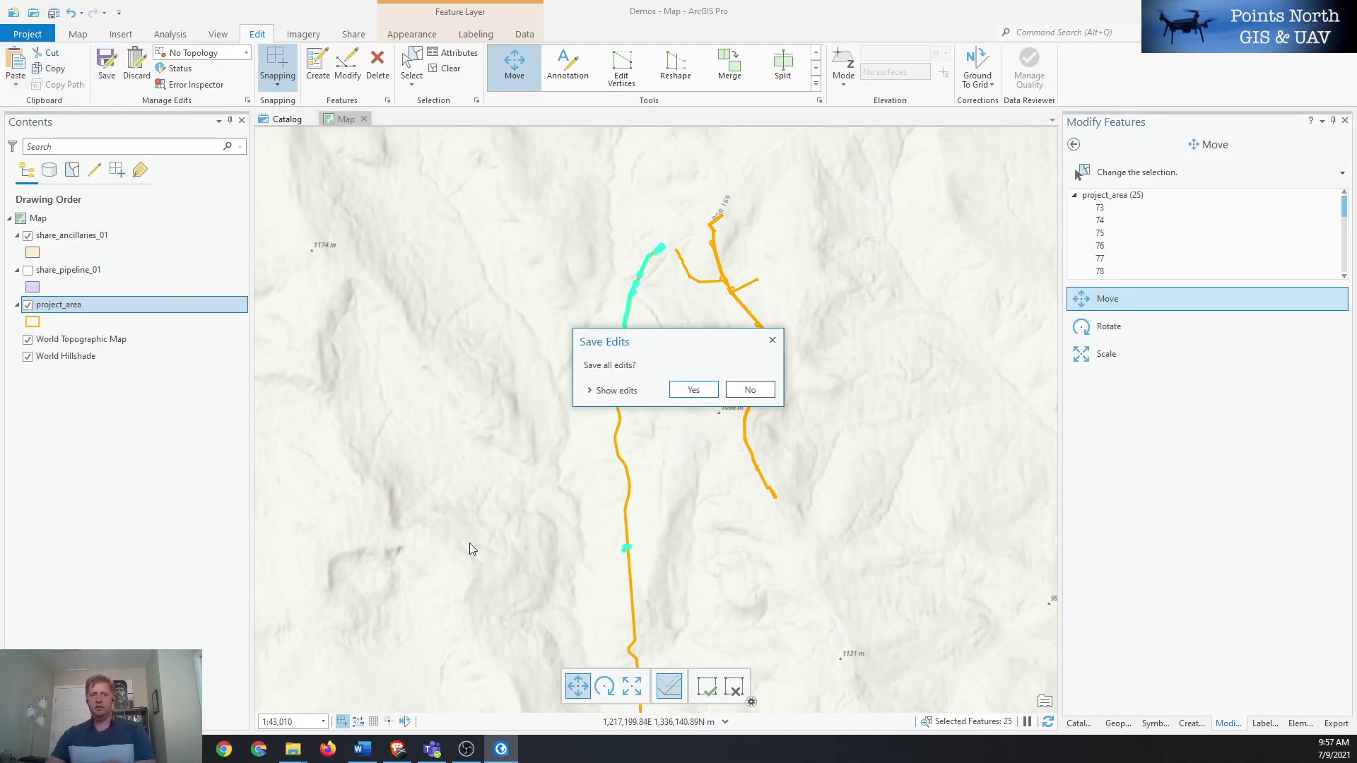
# - Save all edits for the pasted ancillaries, then clear the selection and inspect the northern end of the pipeline
pyautogui.hotkey('ctrl', 's')
pyautogui.click(691, 390)
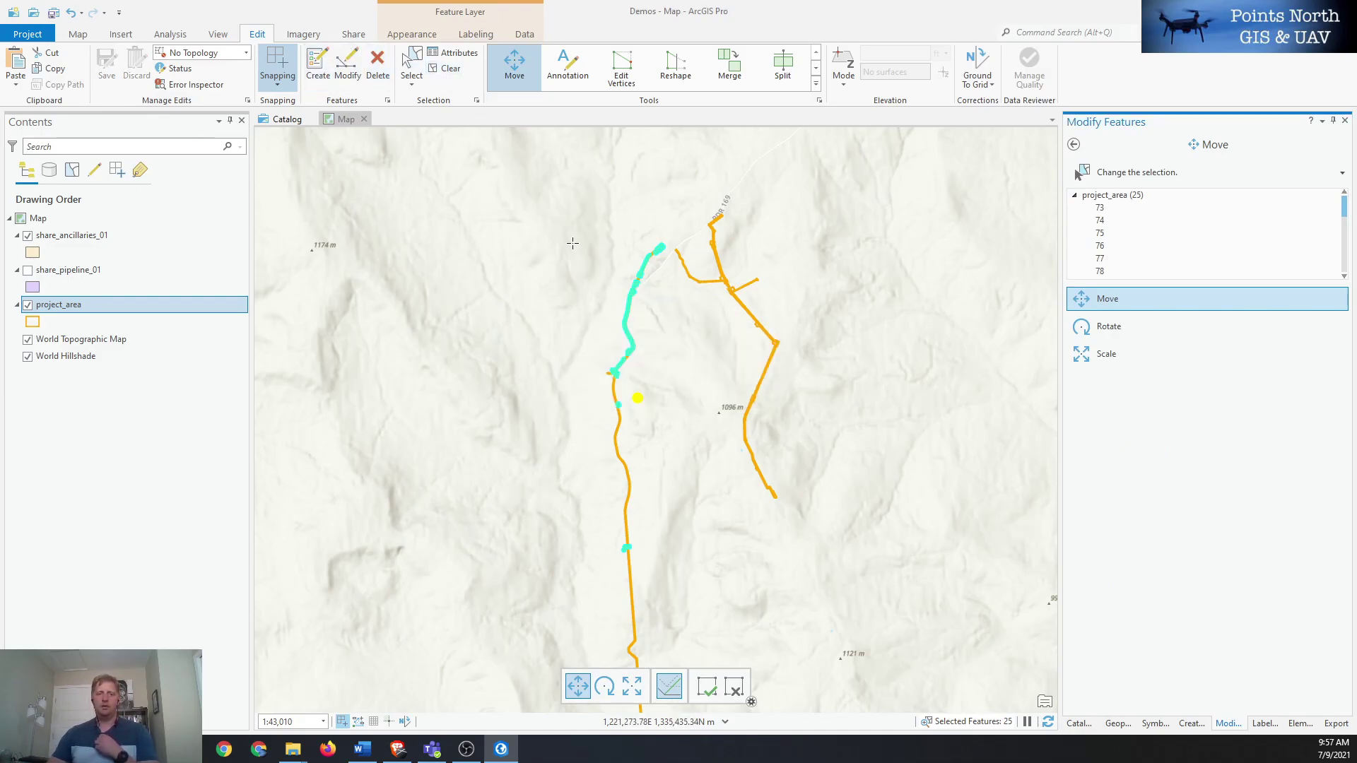
pyautogui.click(445, 69)
pyautogui.scroll(4, 639, 239)
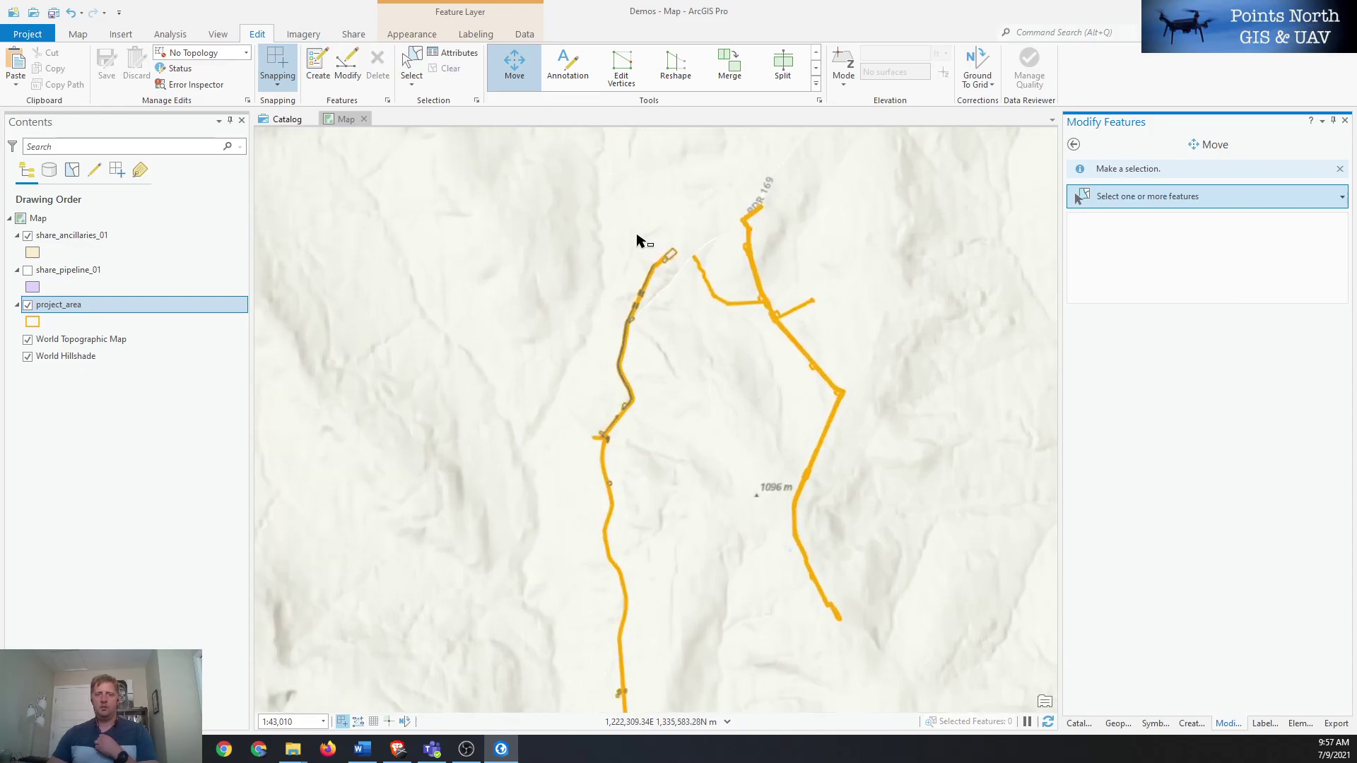
# - Hide share_ancillaries_01 and toggle the source and project_area layers to compare the pasted polygons at the pipeline's northern end
pyautogui.scroll(4, 735, 308)
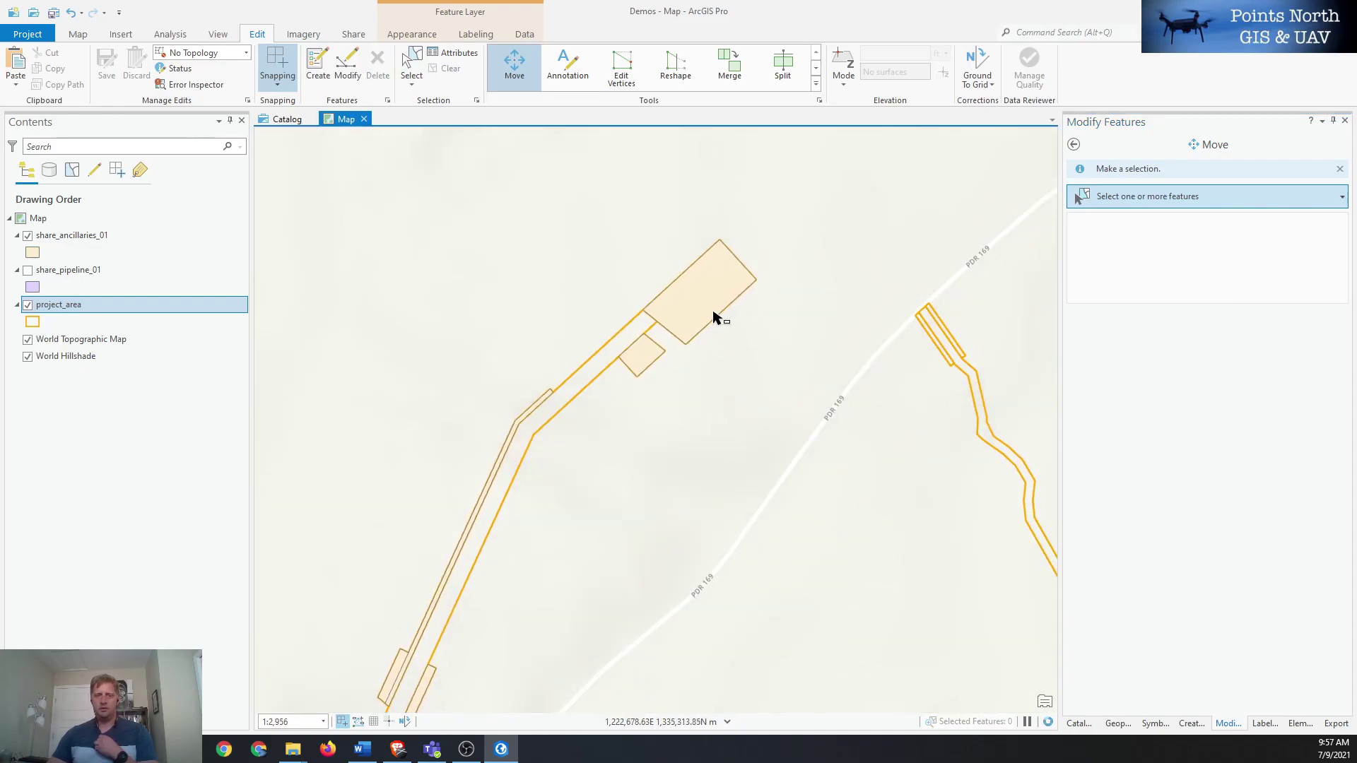
pyautogui.click(28, 236)
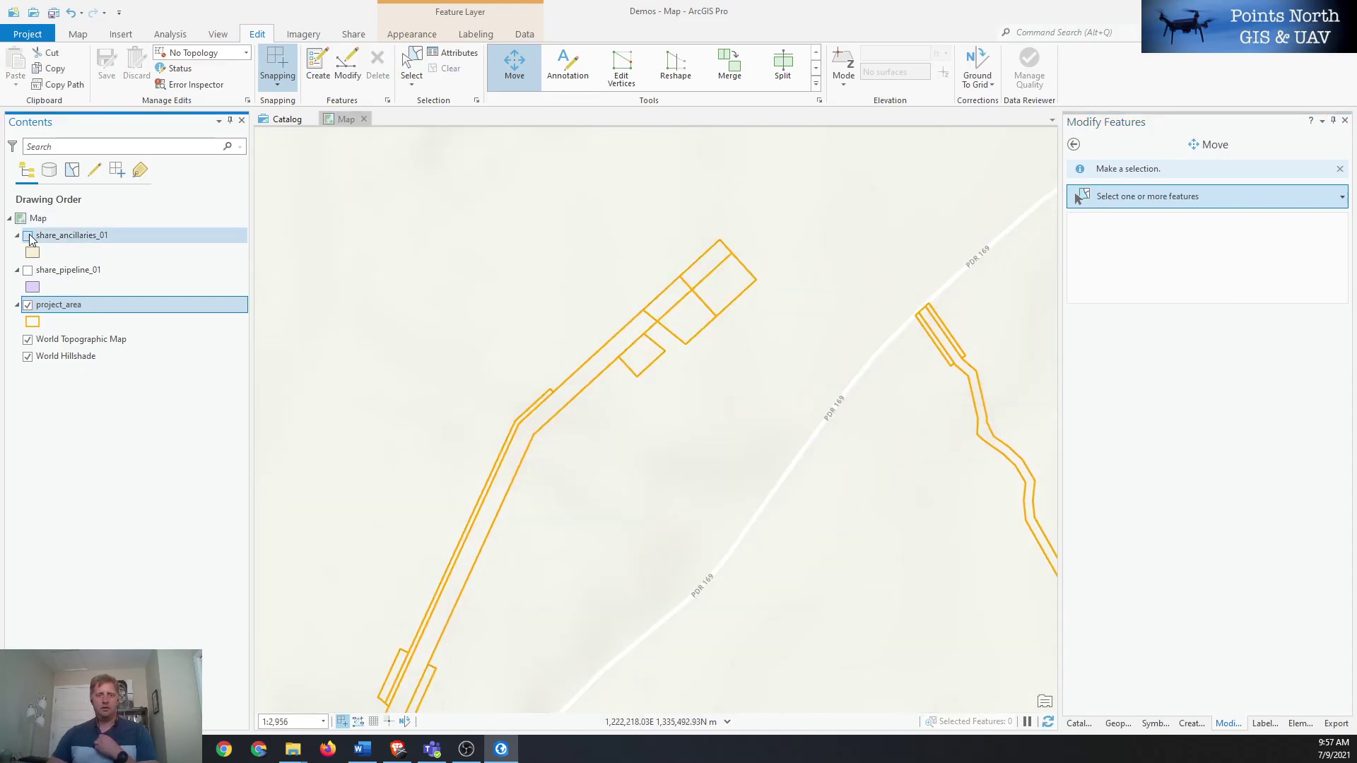
pyautogui.click(28, 236)
pyautogui.click(28, 236)
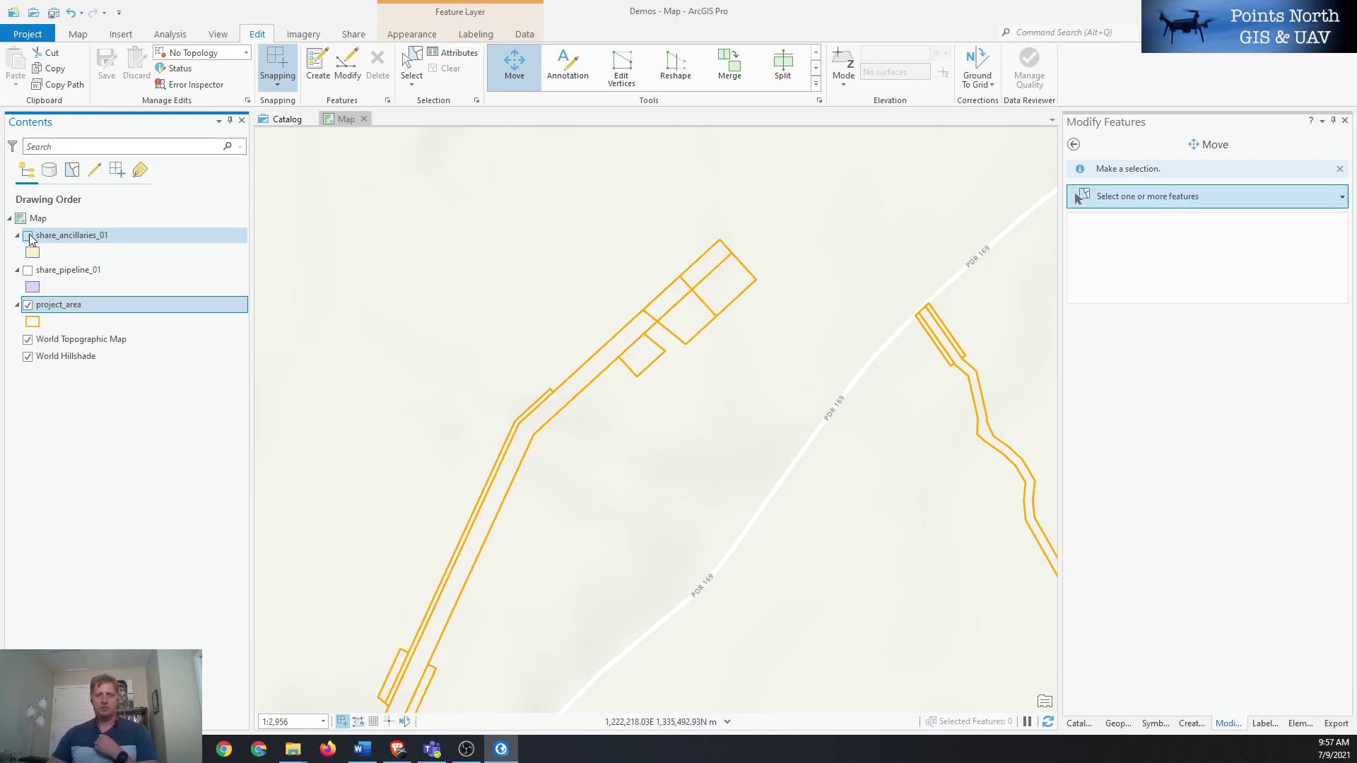
pyautogui.click(29, 306)
pyautogui.click(28, 305)
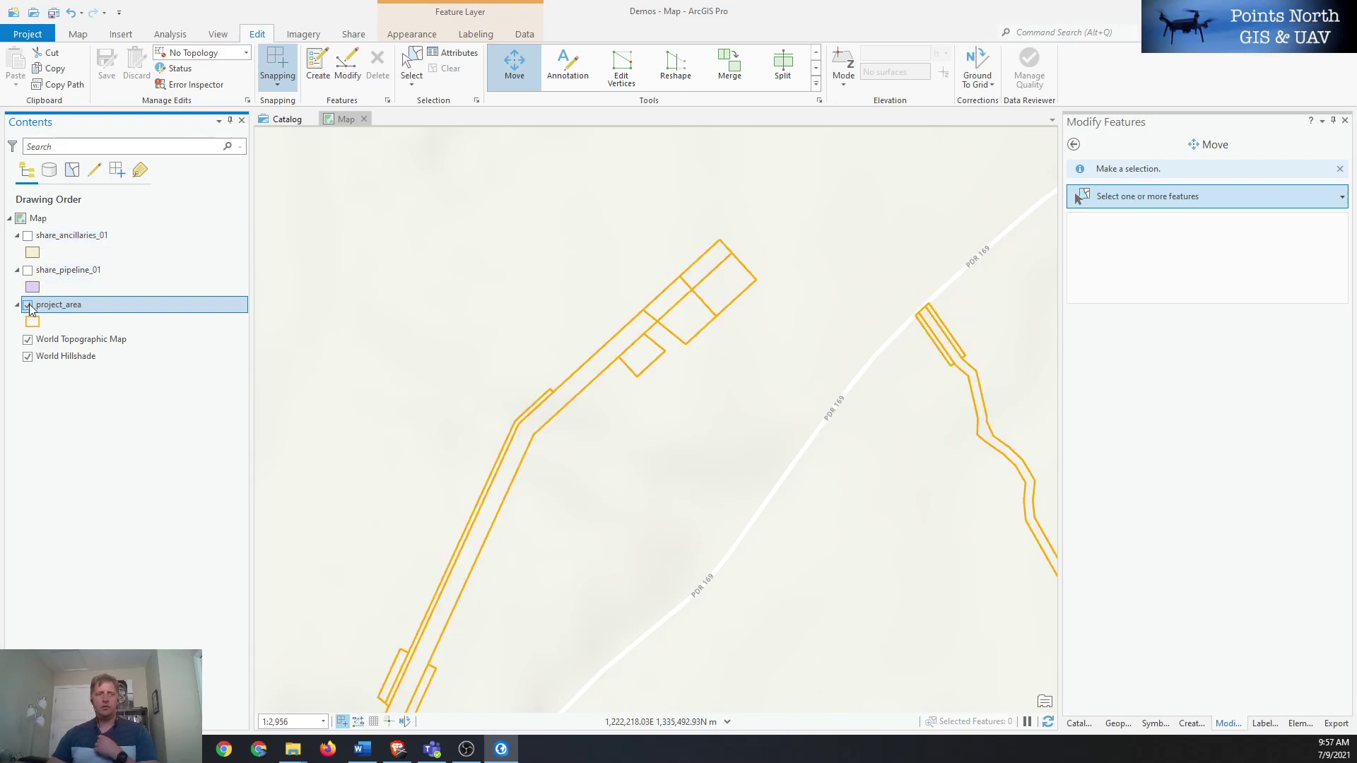
pyautogui.click(28, 271)
pyautogui.click(29, 270)
pyautogui.click(28, 236)
pyautogui.click(29, 236)
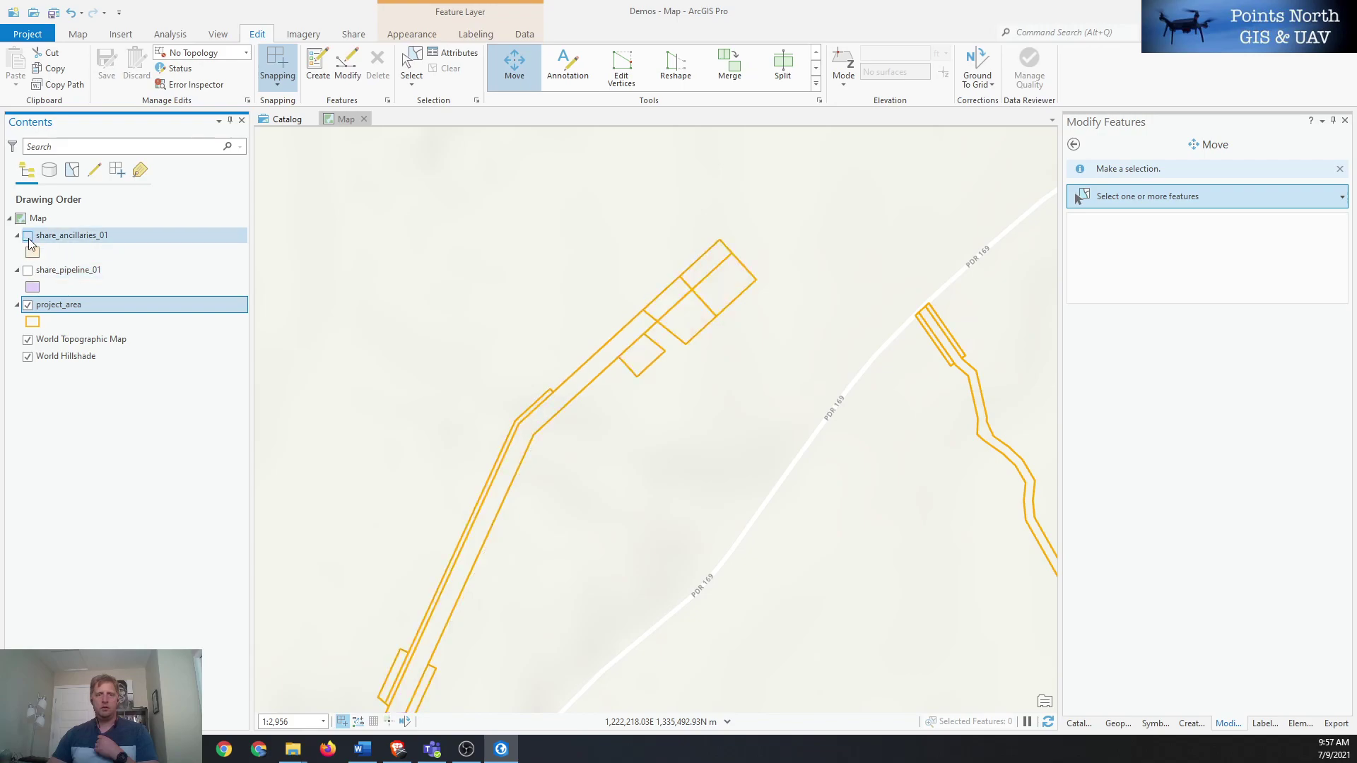
# - Examine the project_area polygons along both pipeline routes, from the northern end down to the full extent
pyautogui.scroll(-3, 630, 388)
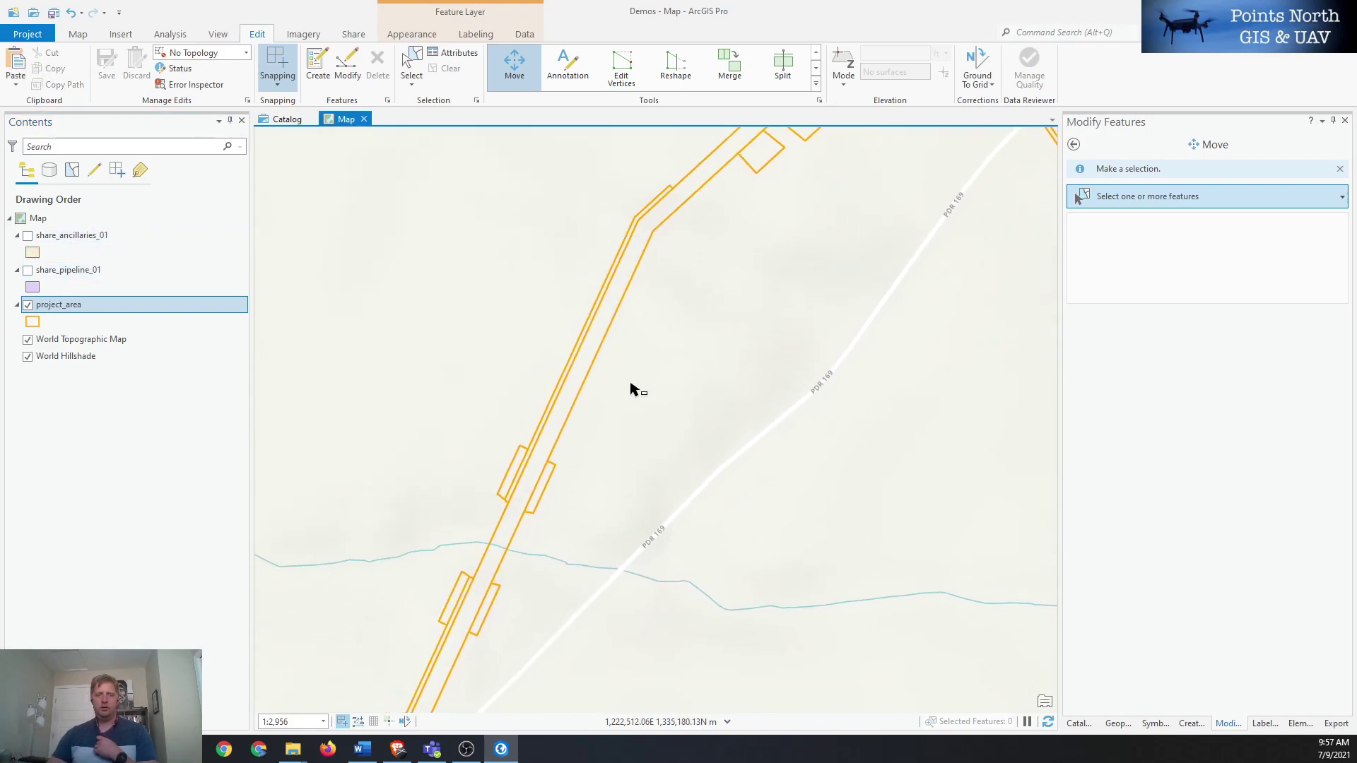
pyautogui.scroll(-3, 725, 448)
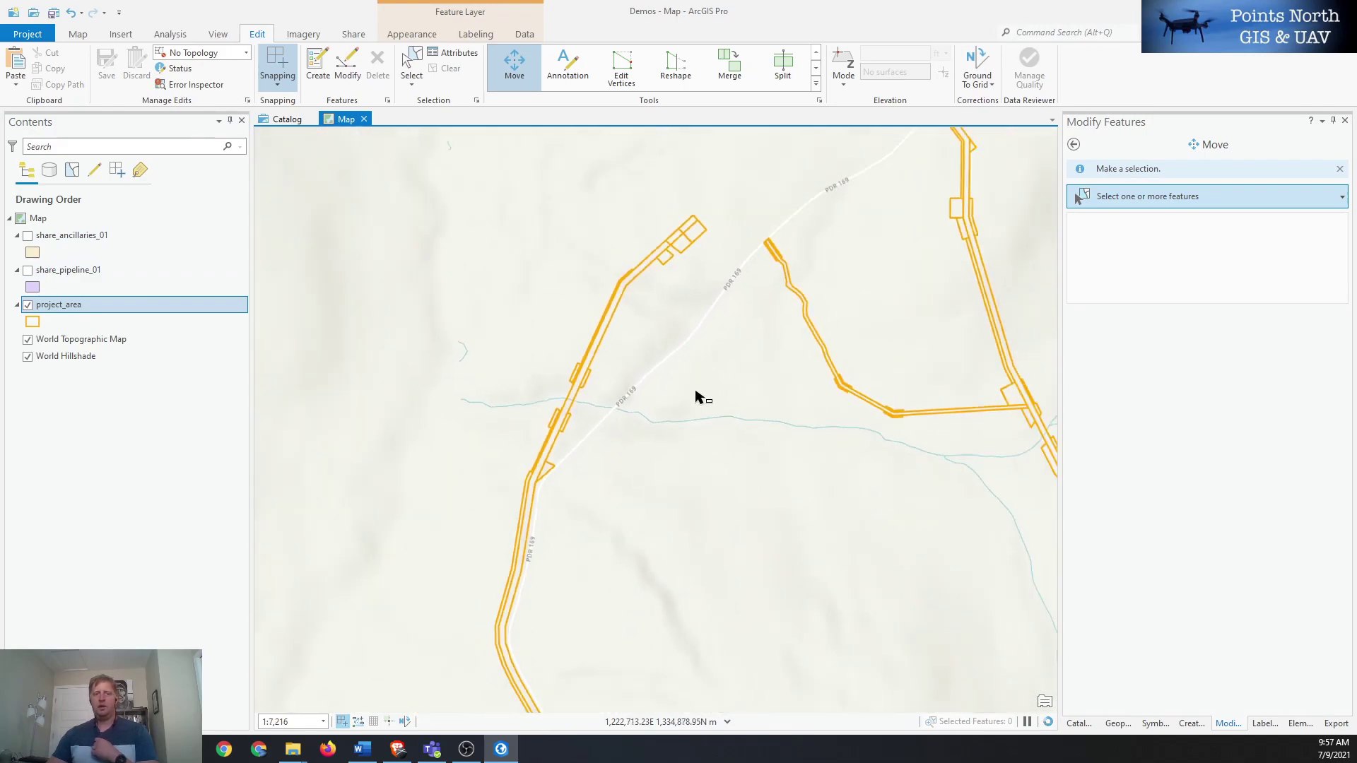
pyautogui.scroll(1, 692, 445)
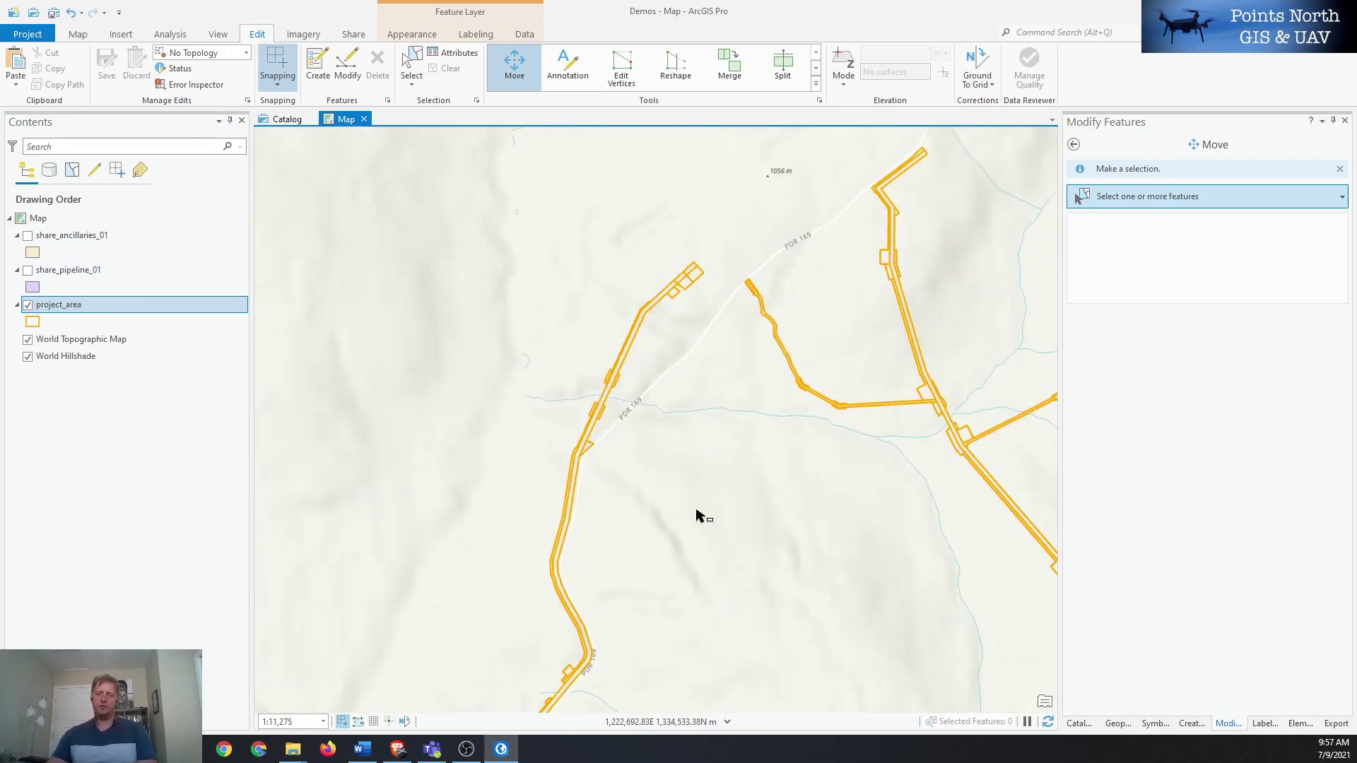
pyautogui.scroll(-2, 706, 388)
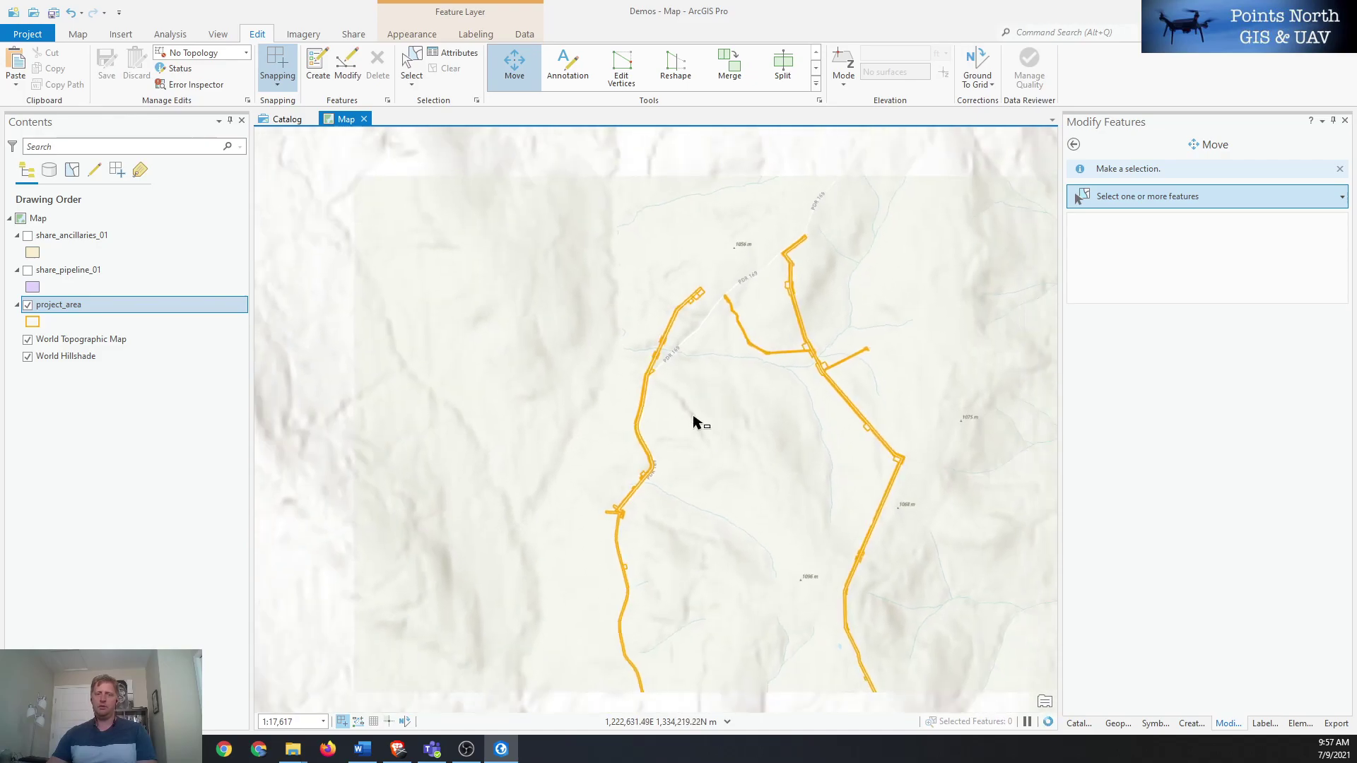
pyautogui.scroll(-3, 696, 424)
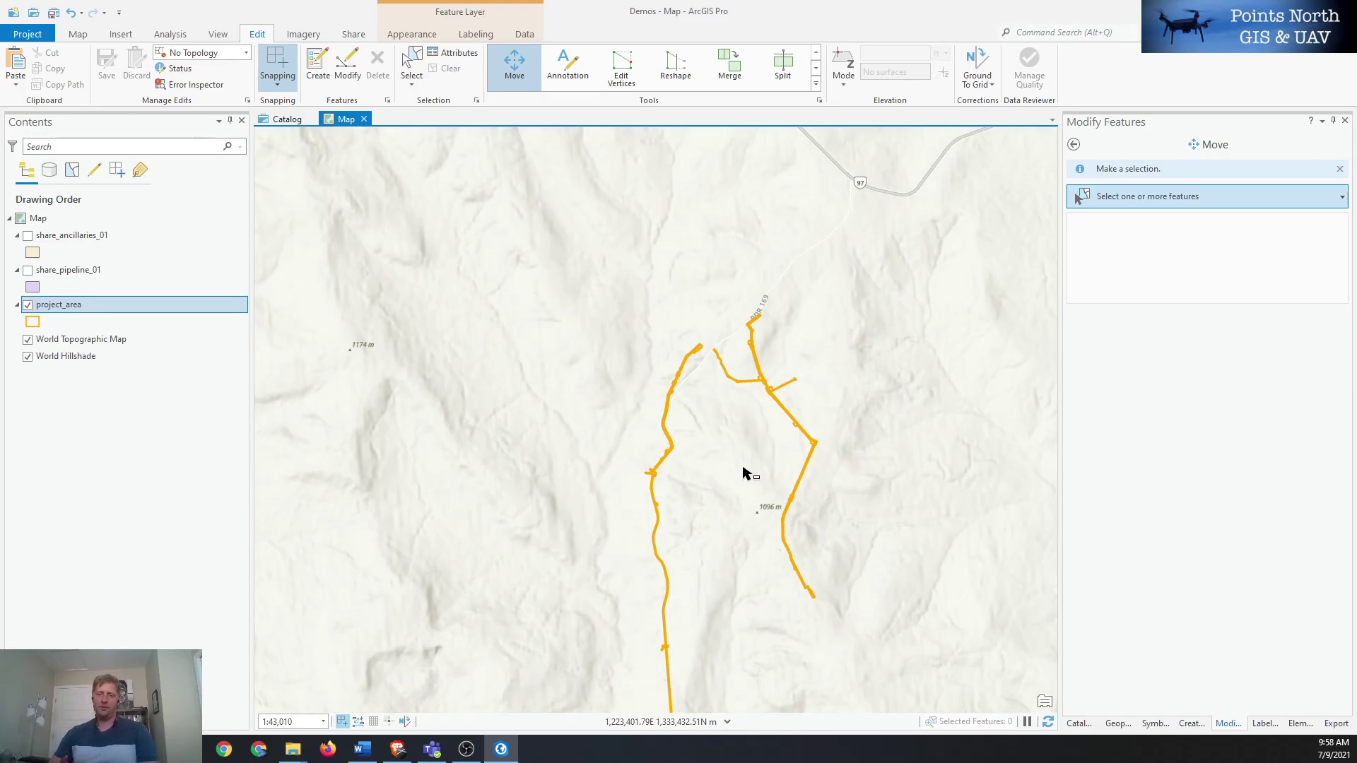
pyautogui.moveTo(727, 509); pyautogui.dragTo(653, 463)
pyautogui.scroll(-2, 658, 495)
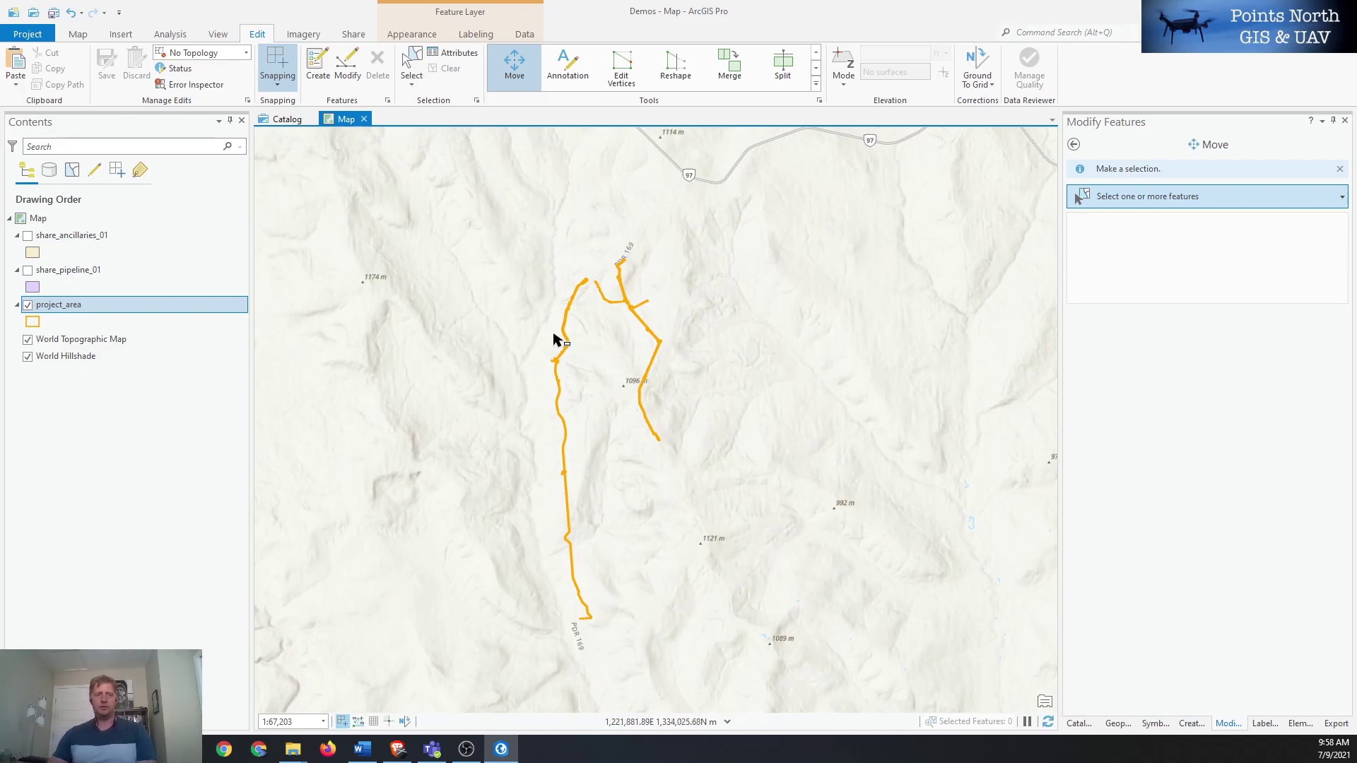
pyautogui.moveTo(602, 389); pyautogui.dragTo(630, 422)
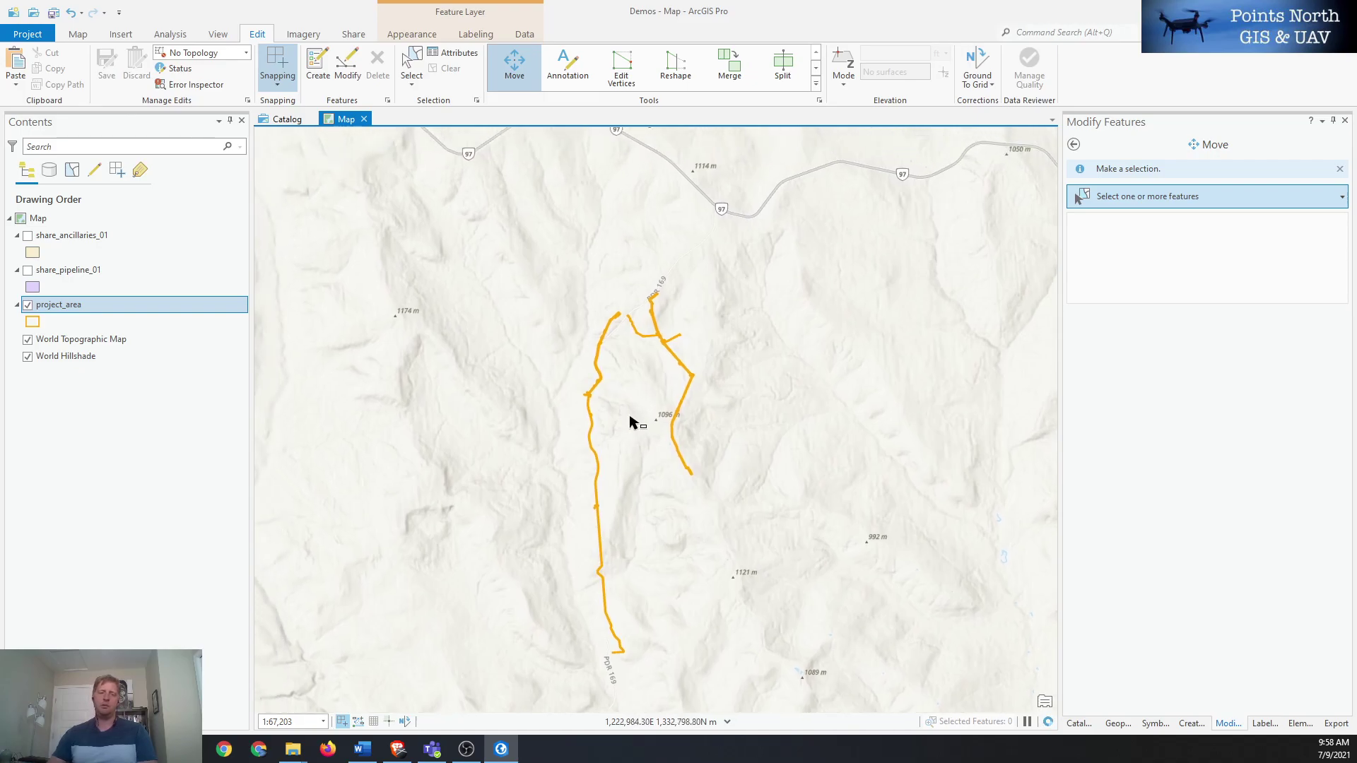
# - Select the share_ancillaries_01 layer
pyautogui.click(79, 239)
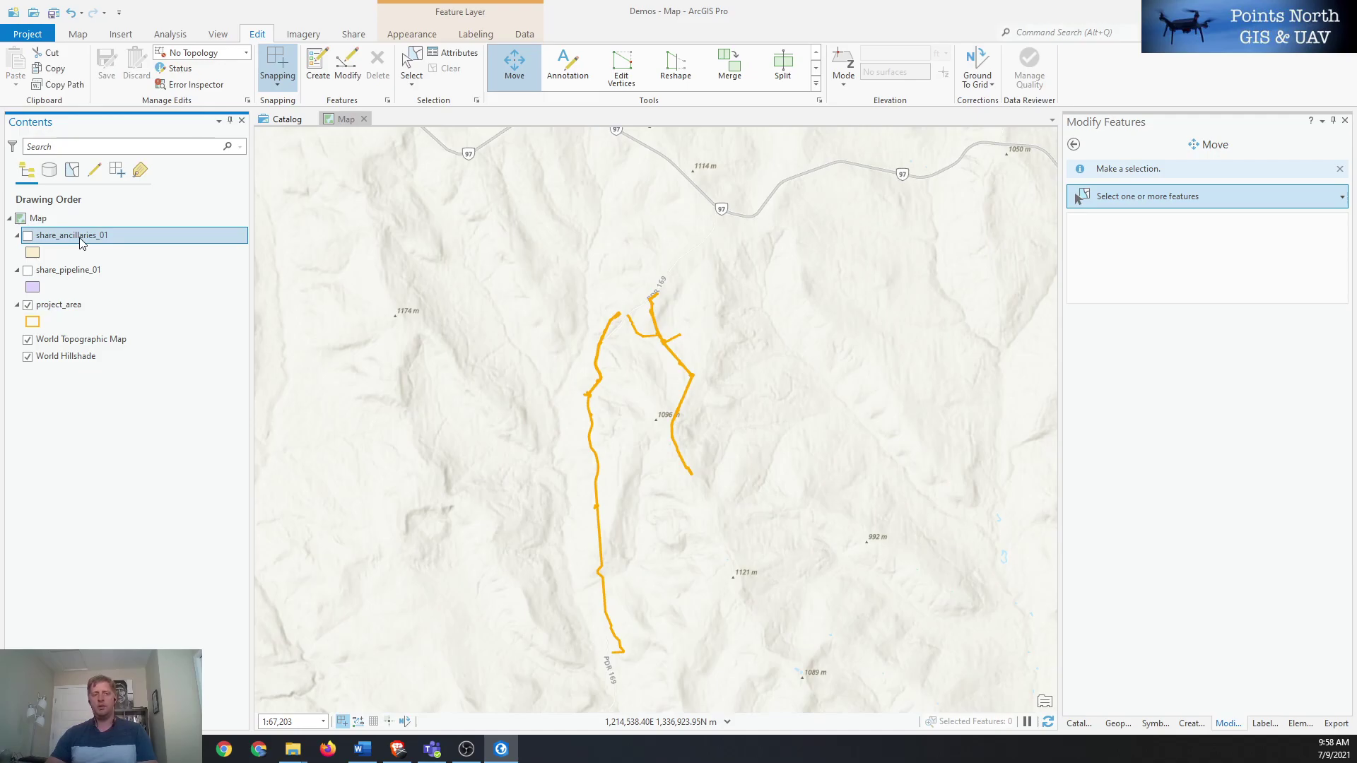